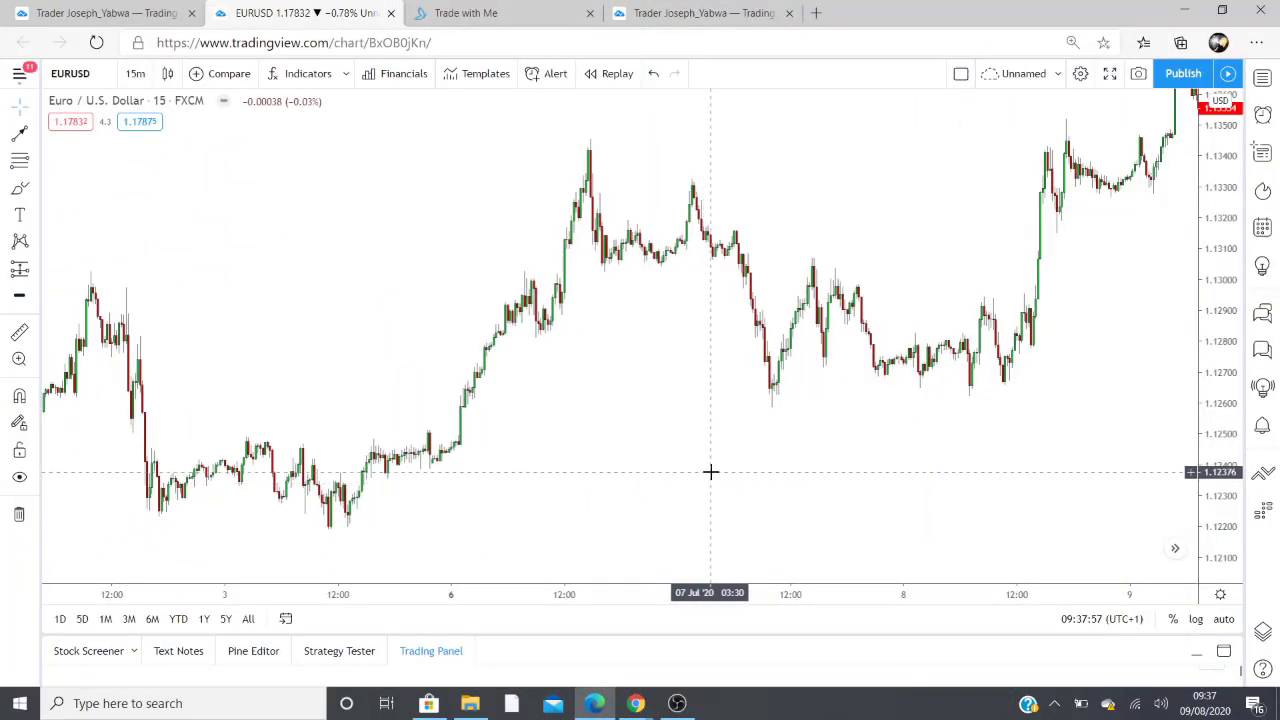
- Draw a rising arrow in an empty area of the chart from about 1.1412 to about 1.1476
{"action": "left_click_drag", "start_coordinate": [771, 392], "coordinate": [774, 489]}
{"action": "left_click_drag", "start_coordinate": [785, 315], "coordinate": [763, 454]}
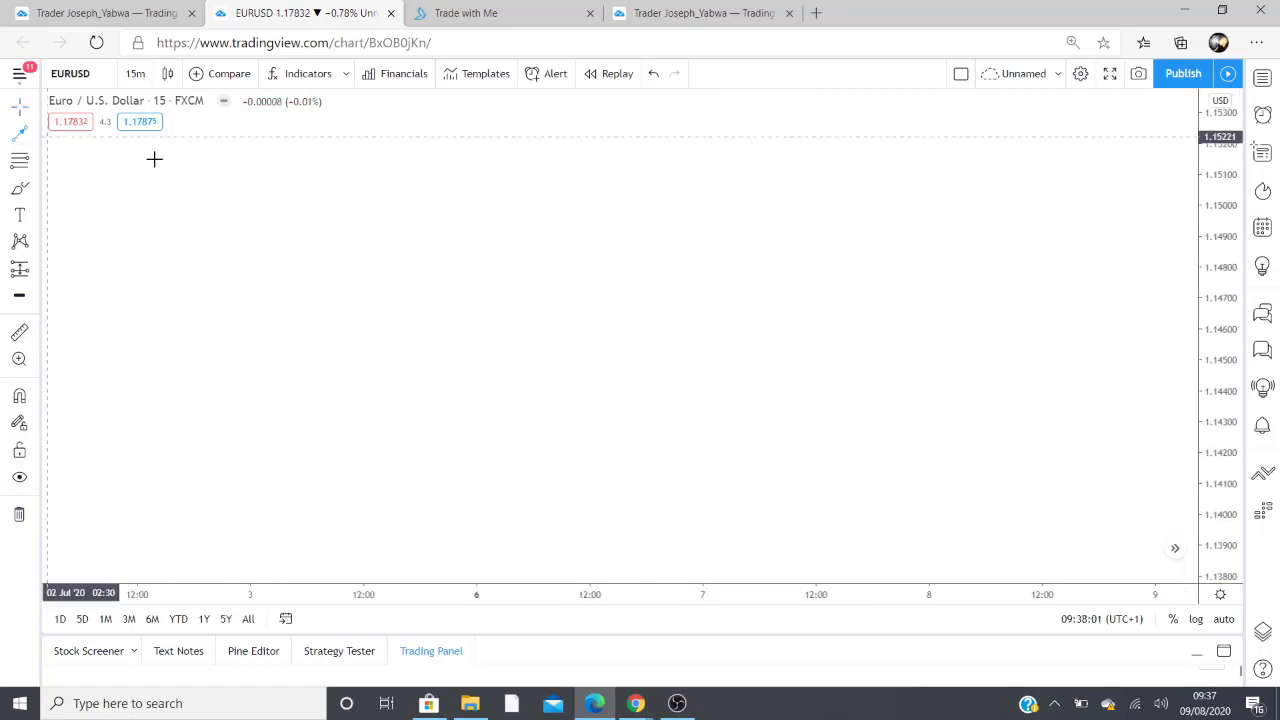
{"action": "left_click", "coordinate": [352, 478]}
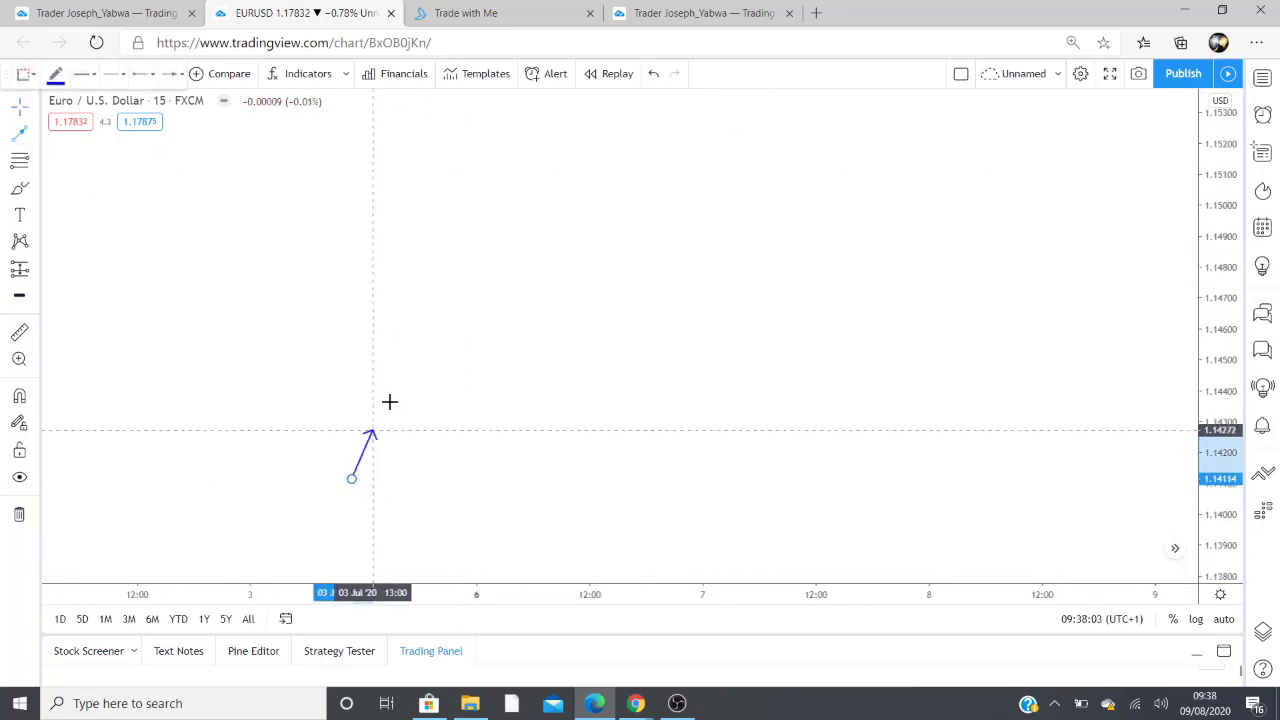
{"action": "left_click", "coordinate": [454, 284]}
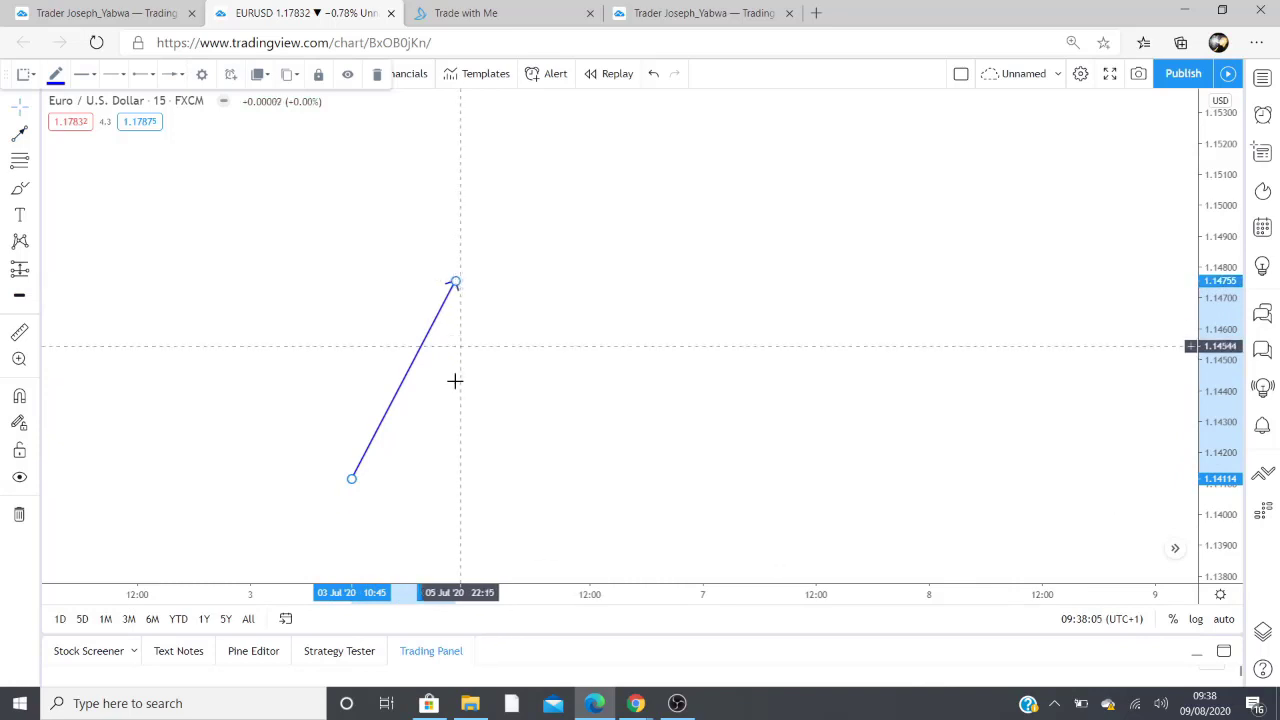
{"action": "left_click_drag", "start_coordinate": [352, 478], "coordinate": [342, 476]}
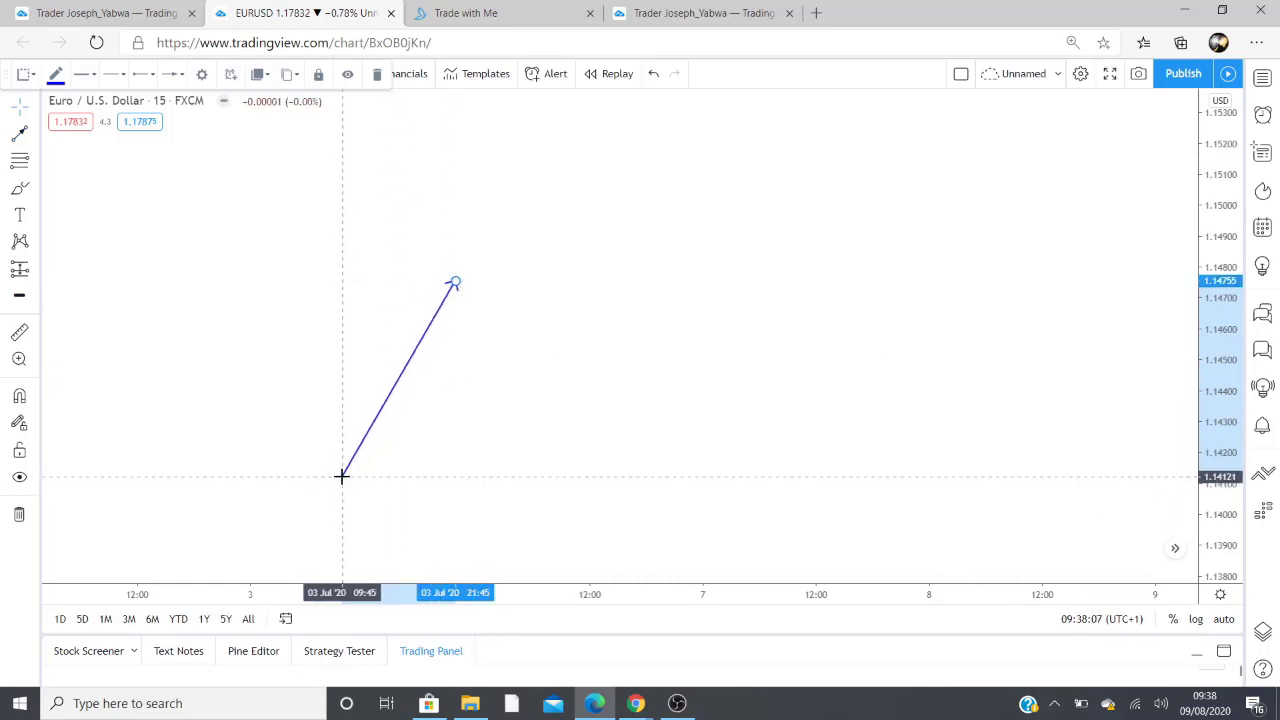
- Add the text label "STARTING POINT" and place it just below the start of the rising arrow
{"action": "left_click", "coordinate": [20, 216]}
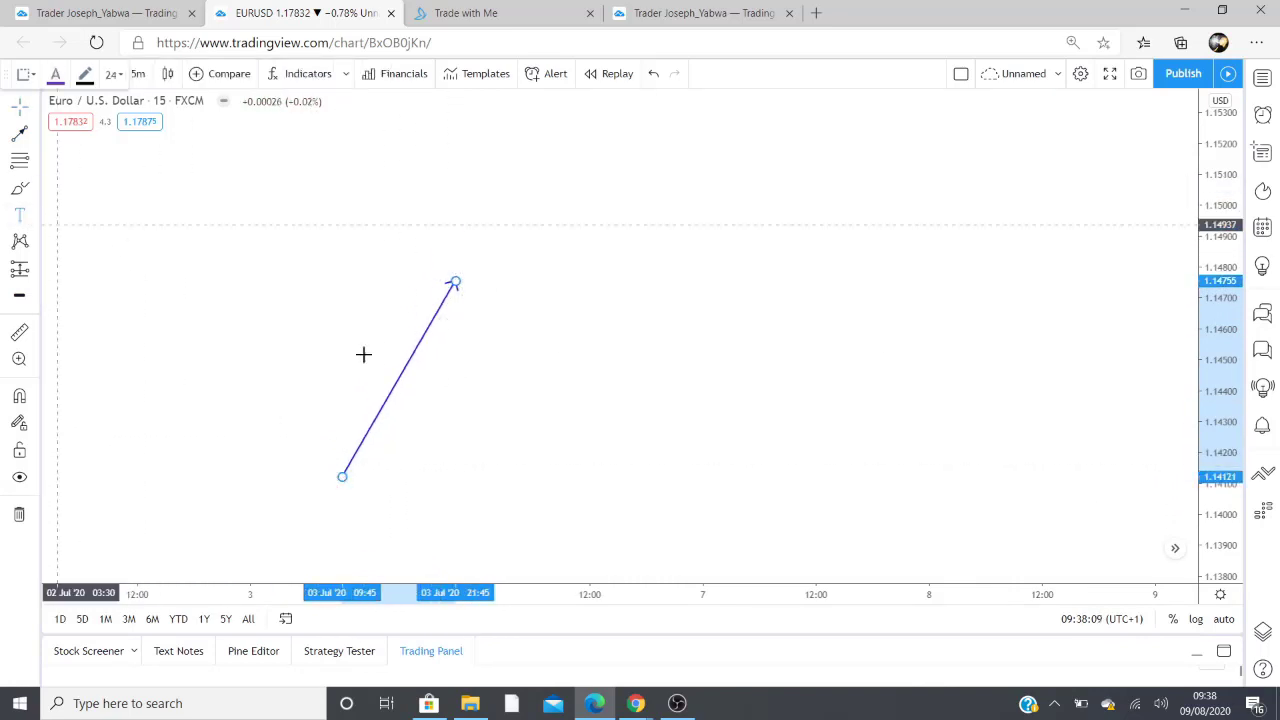
{"action": "left_click", "coordinate": [331, 500]}
{"action": "type", "text": "STARTING POINT"}
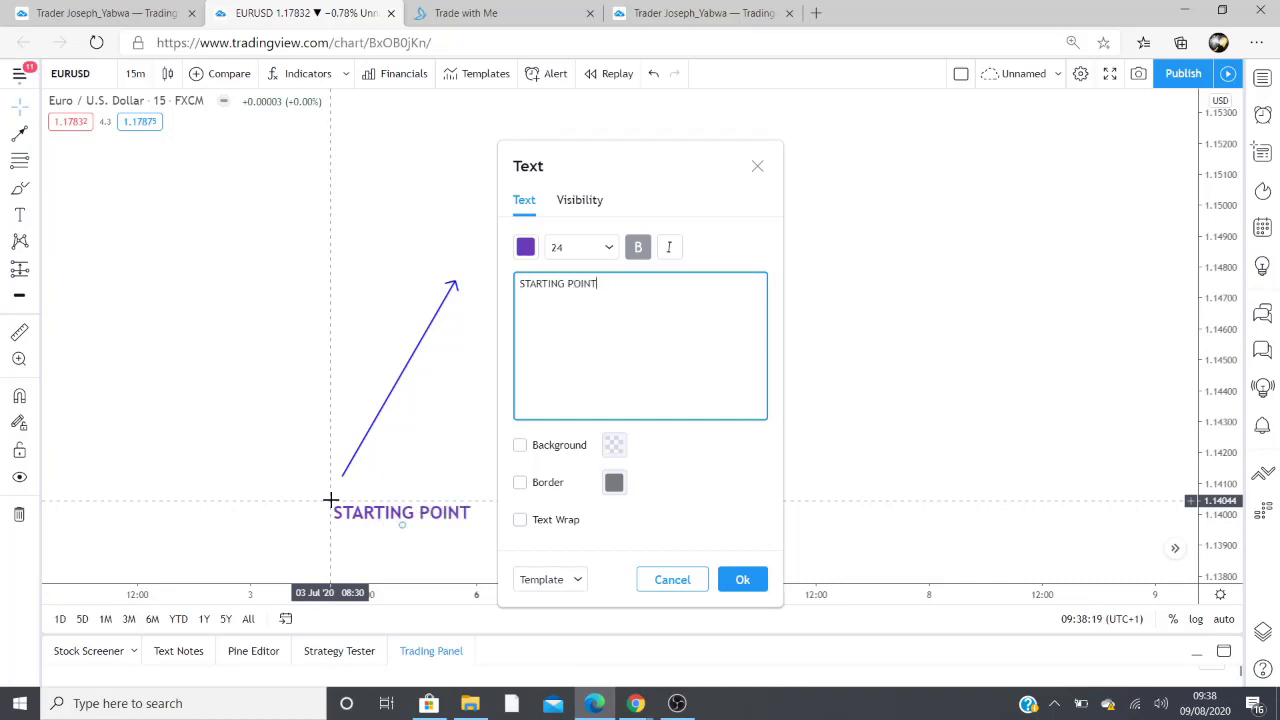
{"action": "left_click", "coordinate": [740, 580]}
{"action": "left_click_drag", "start_coordinate": [398, 510], "coordinate": [338, 490]}
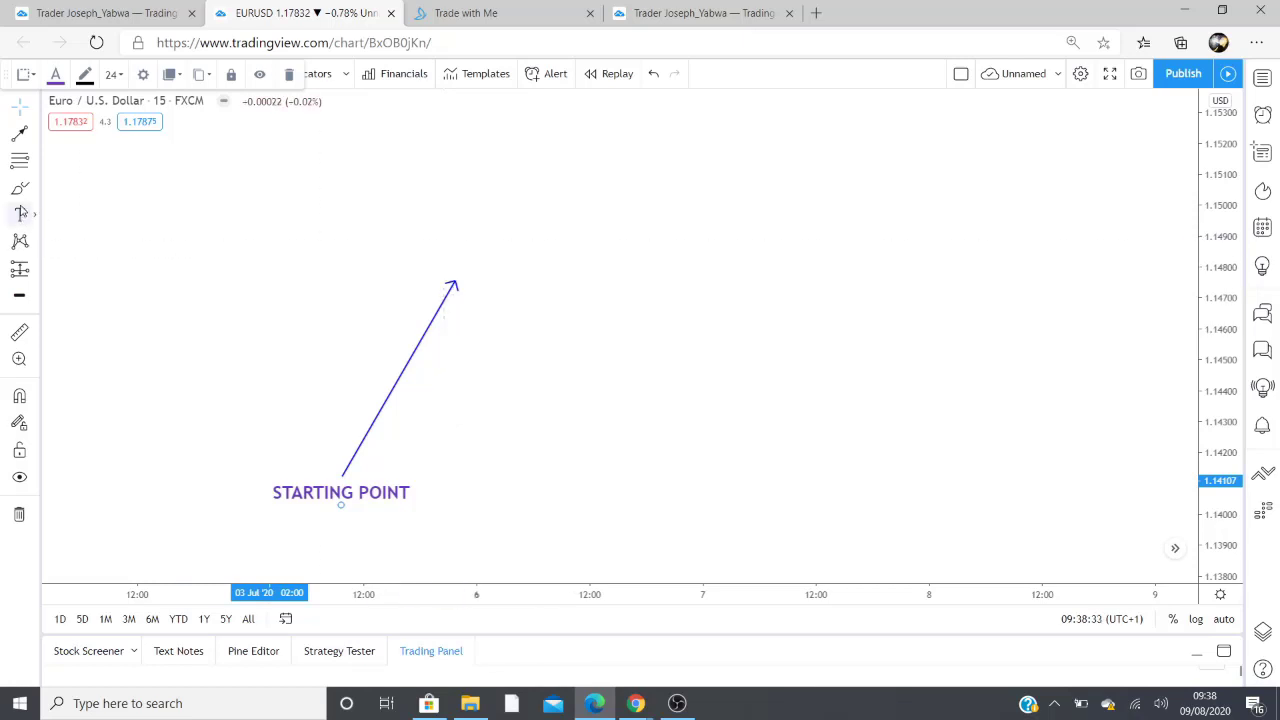
- Add the text label "ISH" and place it just above the rising arrow's tip
{"action": "left_click", "coordinate": [449, 262]}
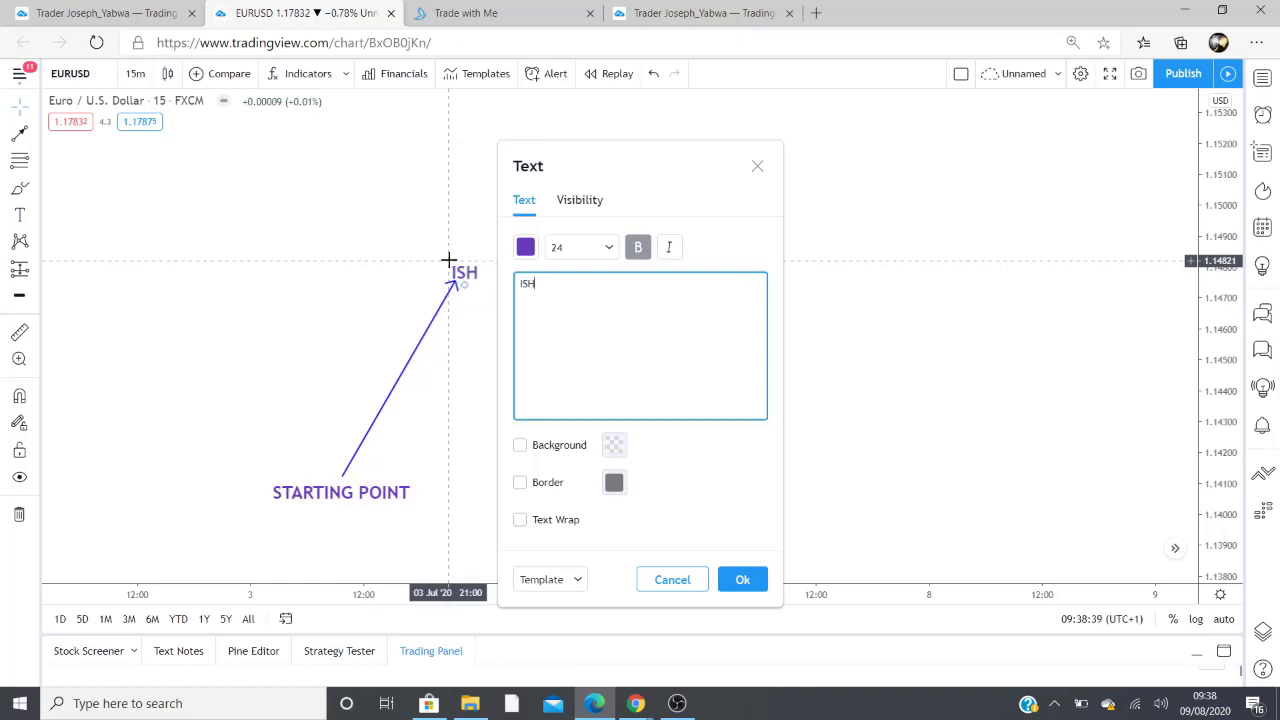
{"action": "left_click", "coordinate": [742, 580]}
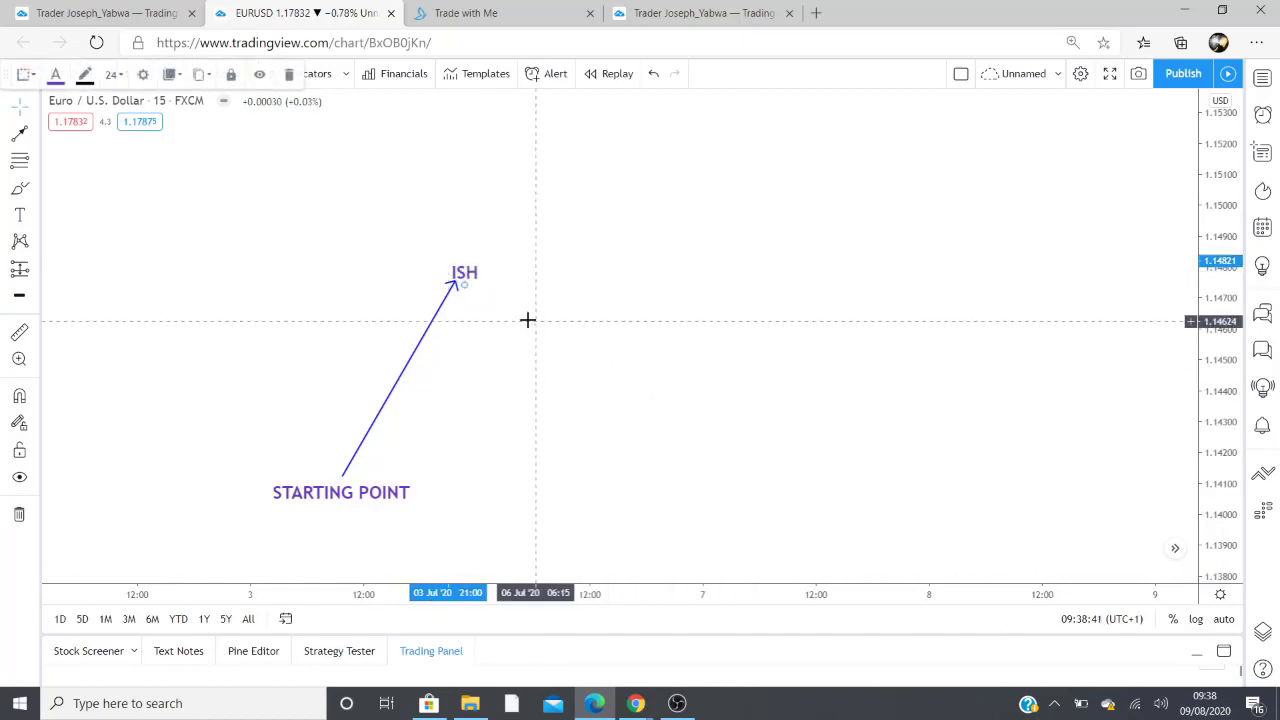
{"action": "left_click_drag", "start_coordinate": [466, 271], "coordinate": [451, 268]}
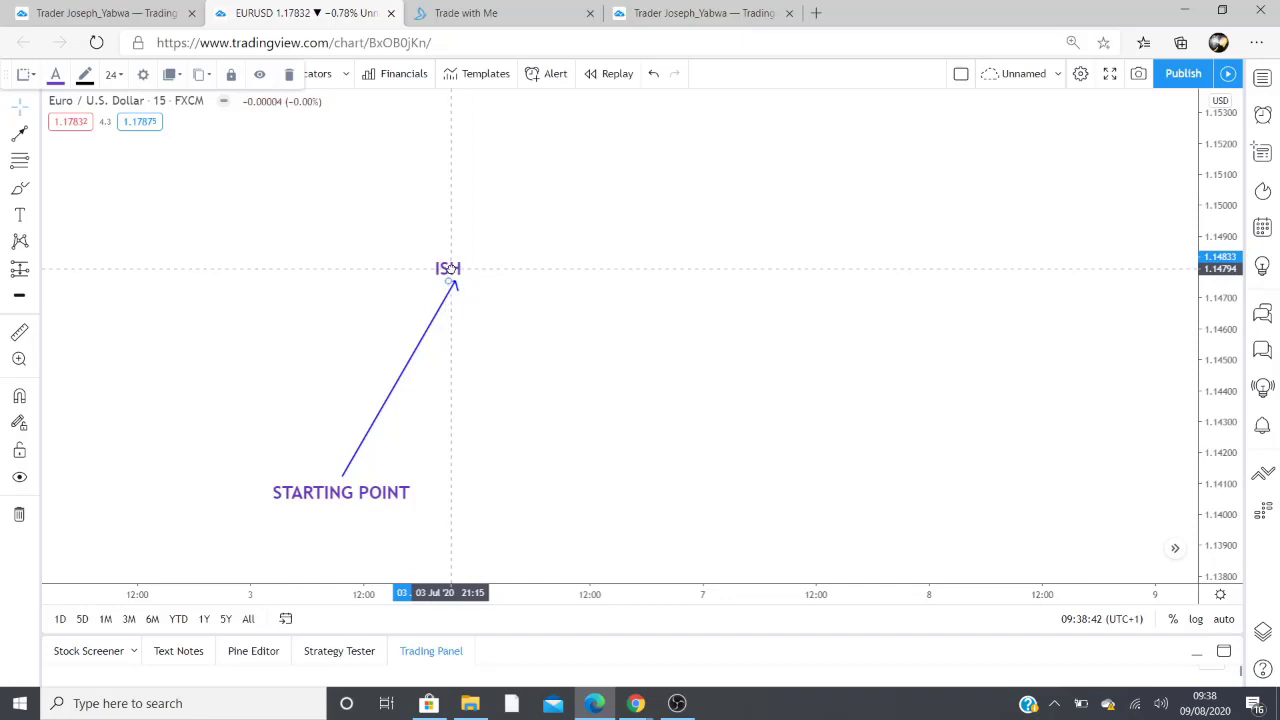
{"action": "left_click", "coordinate": [511, 354]}
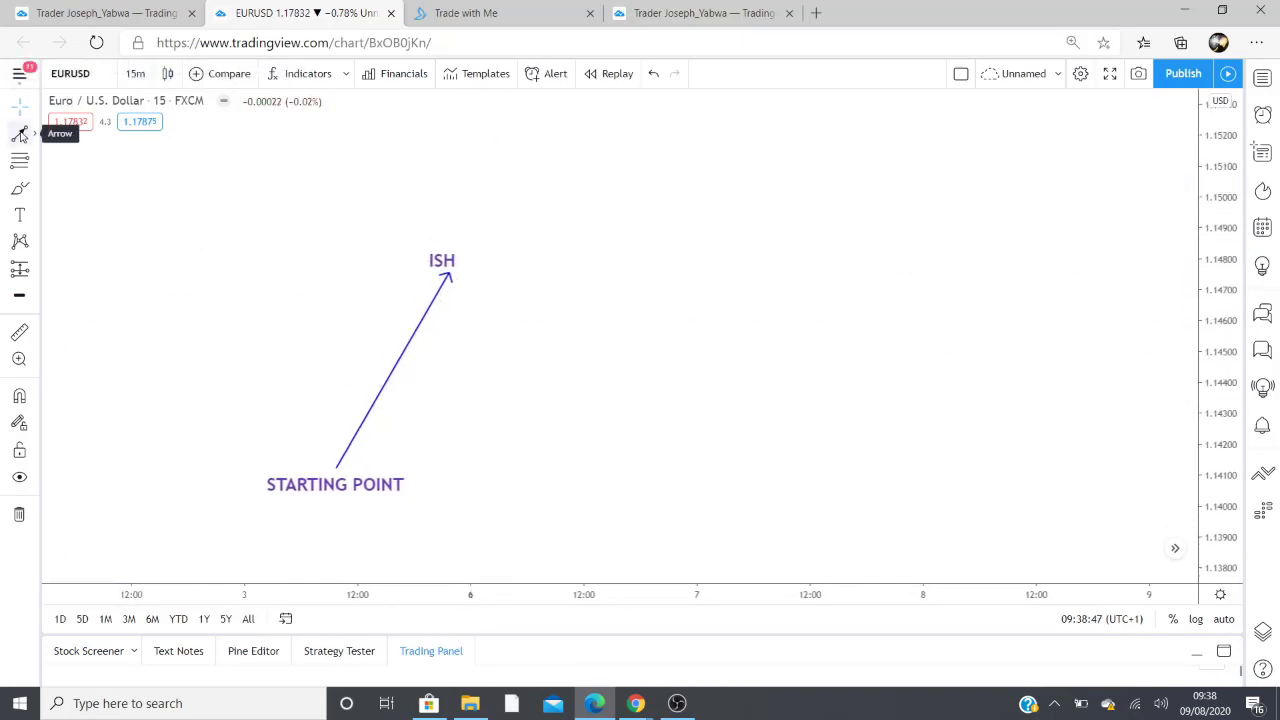
- Draw a falling arrow from the ISH peak down to about 1.1435
{"action": "left_click", "coordinate": [21, 135]}
{"action": "left_click", "coordinate": [449, 275]}
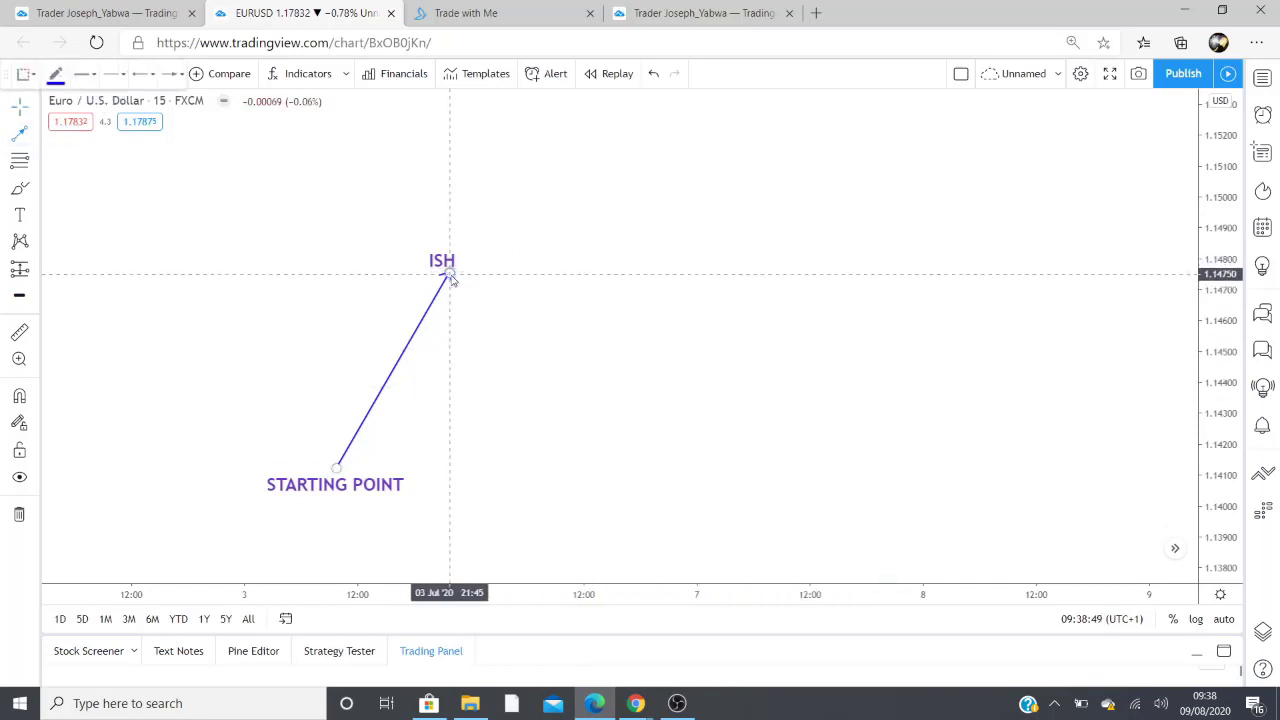
{"action": "left_click", "coordinate": [522, 387]}
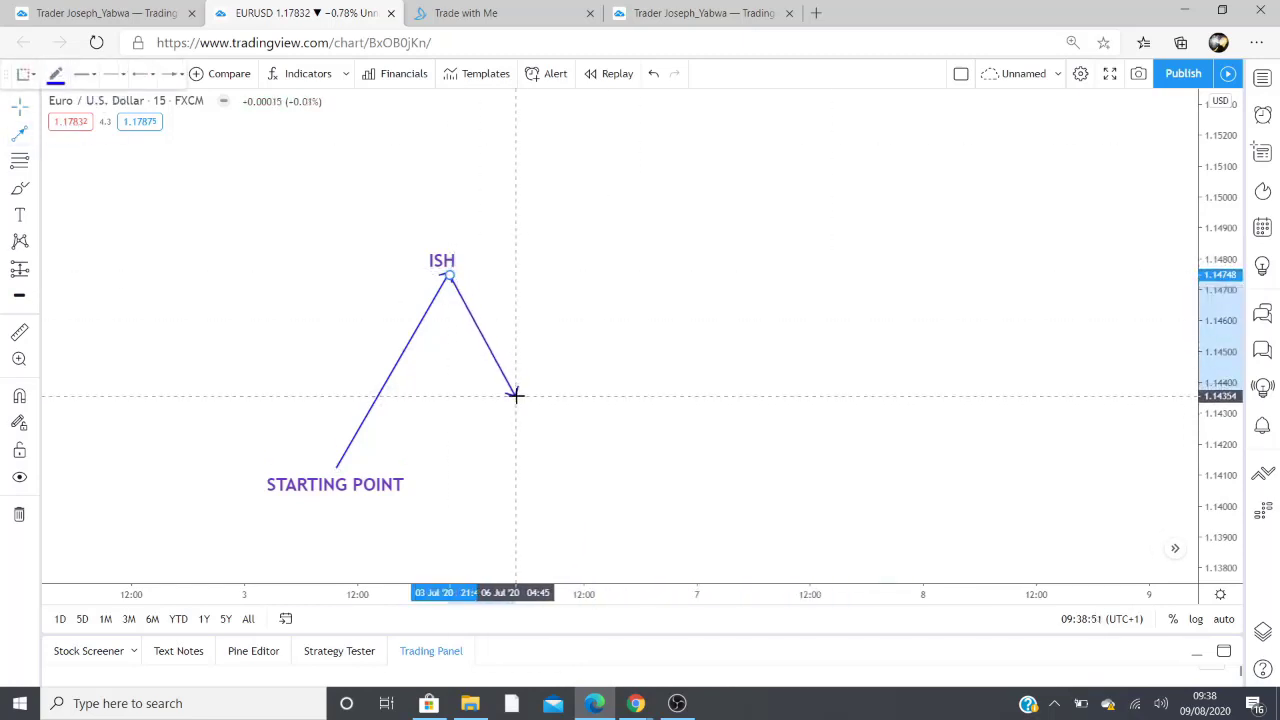
{"action": "left_click", "coordinate": [515, 395]}
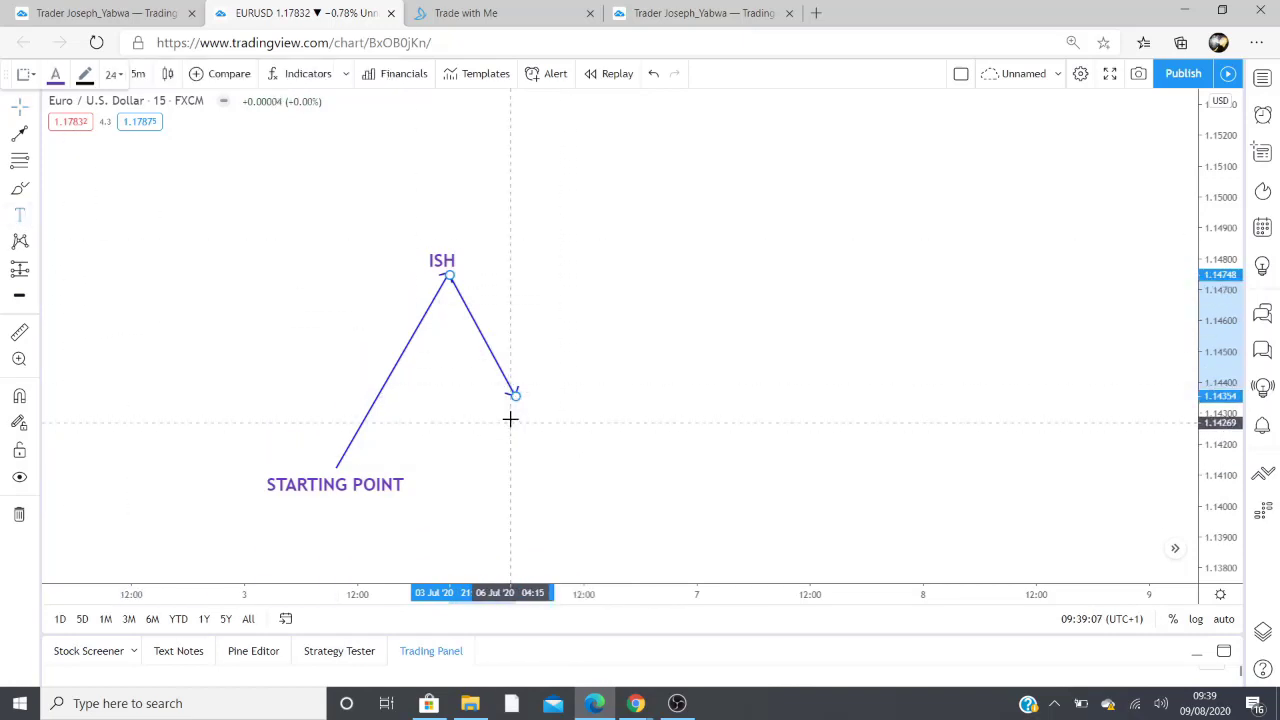
- Add the text label "PULLBACK" and place it just below the falling arrow's tip
{"action": "left_click", "coordinate": [511, 418]}
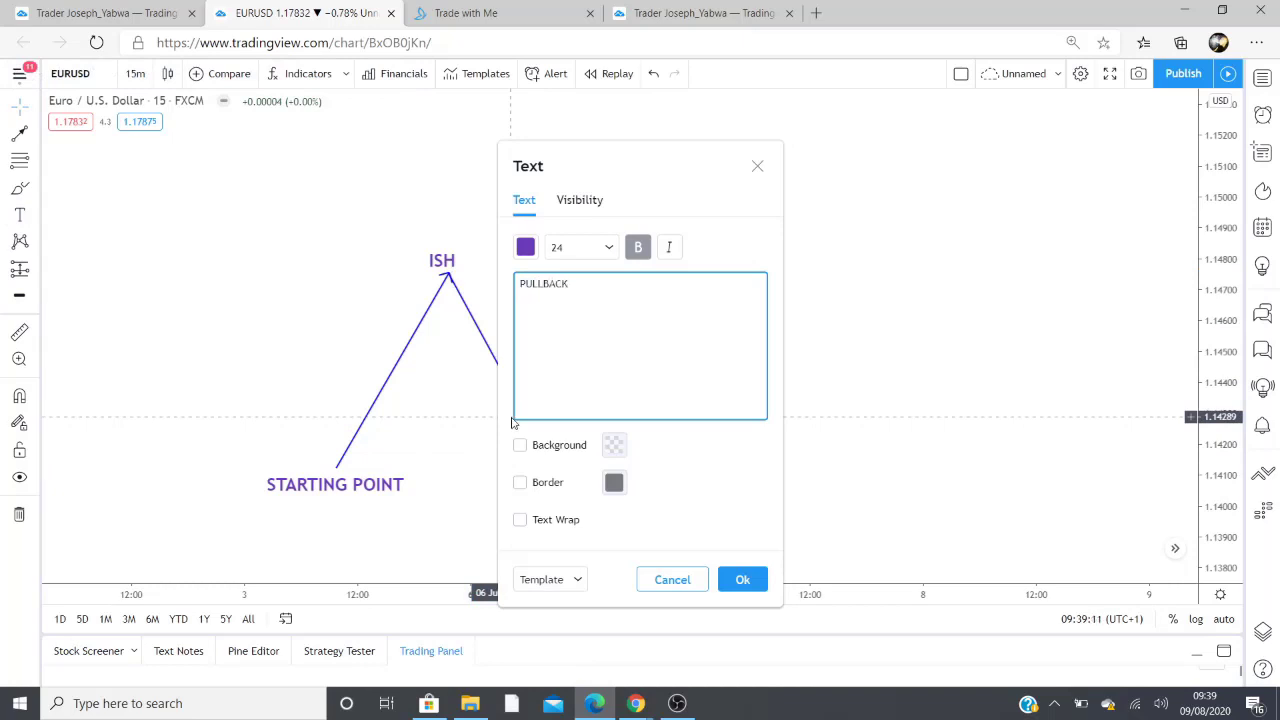
{"action": "left_click", "coordinate": [752, 582]}
{"action": "left_click_drag", "start_coordinate": [576, 436], "coordinate": [548, 416]}
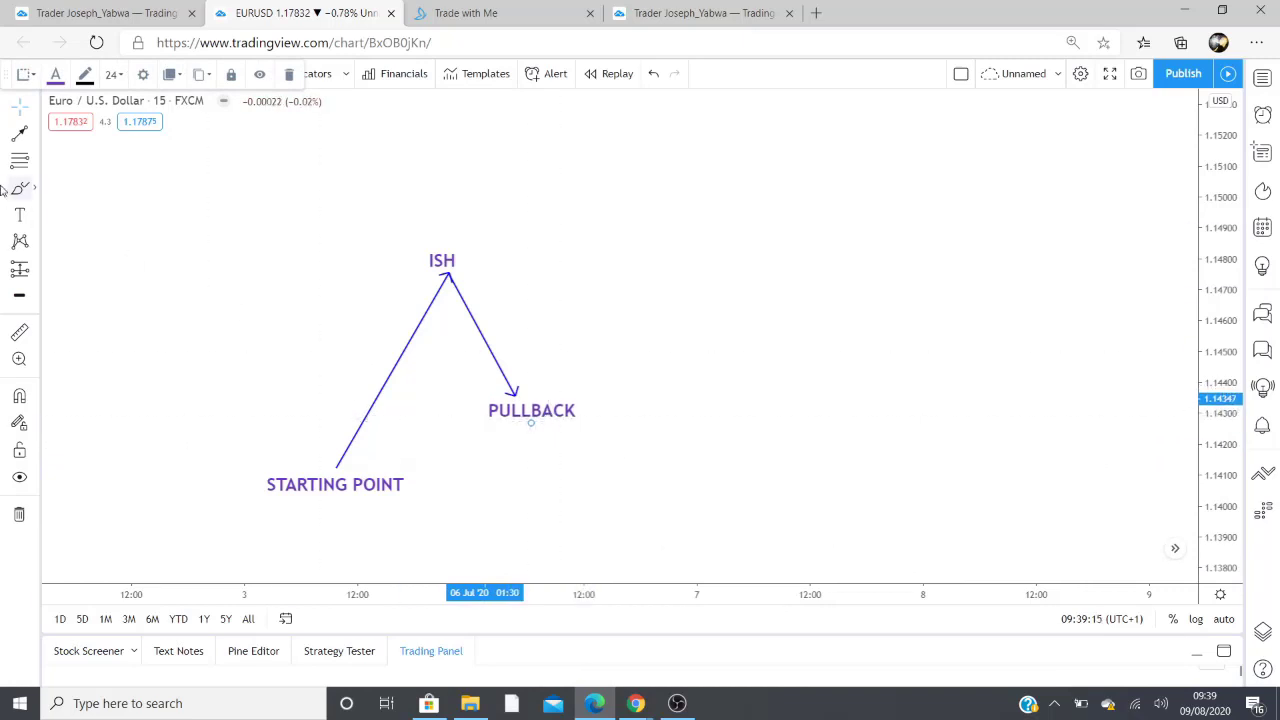
- Draw a second rising arrow from the pullback low up to about 1.1497, above the ISH level
{"action": "left_click", "coordinate": [19, 133]}
{"action": "left_click", "coordinate": [515, 396]}
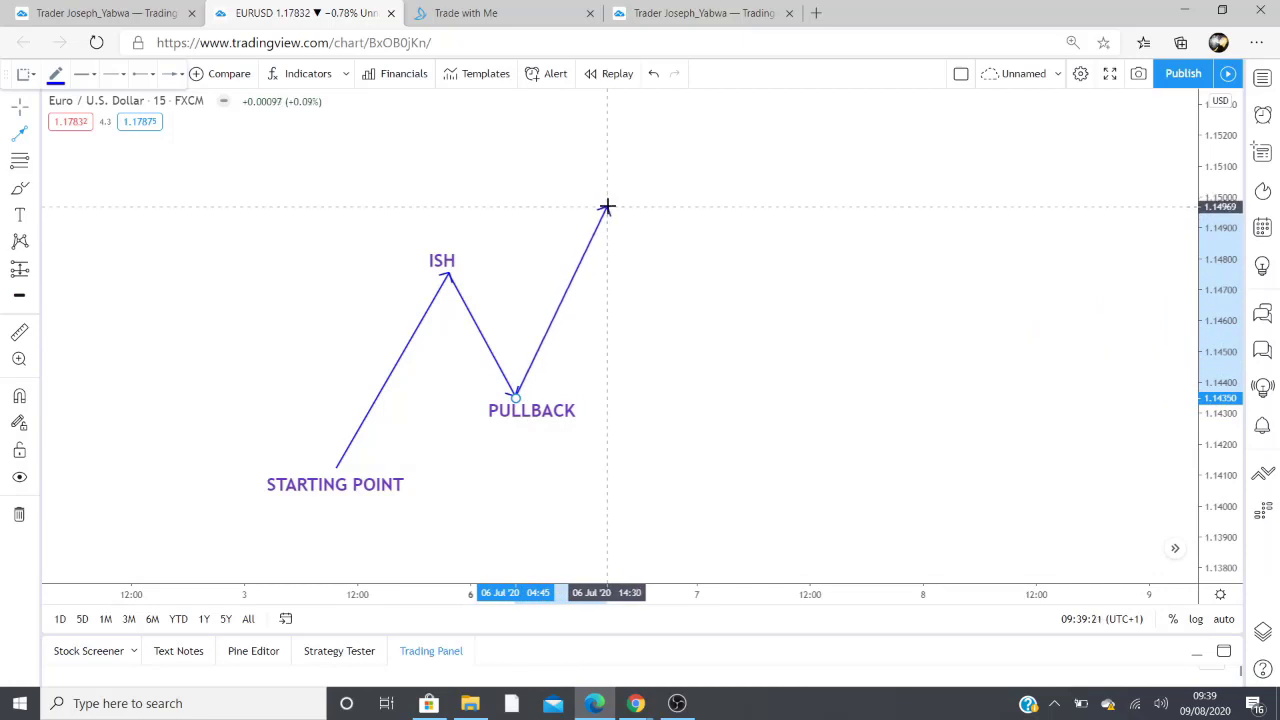
{"action": "left_click", "coordinate": [607, 207]}
- Add the text label "NSH" and place it just above the second rising arrow's tip
{"action": "left_click", "coordinate": [18, 214]}
{"action": "left_click", "coordinate": [607, 190]}
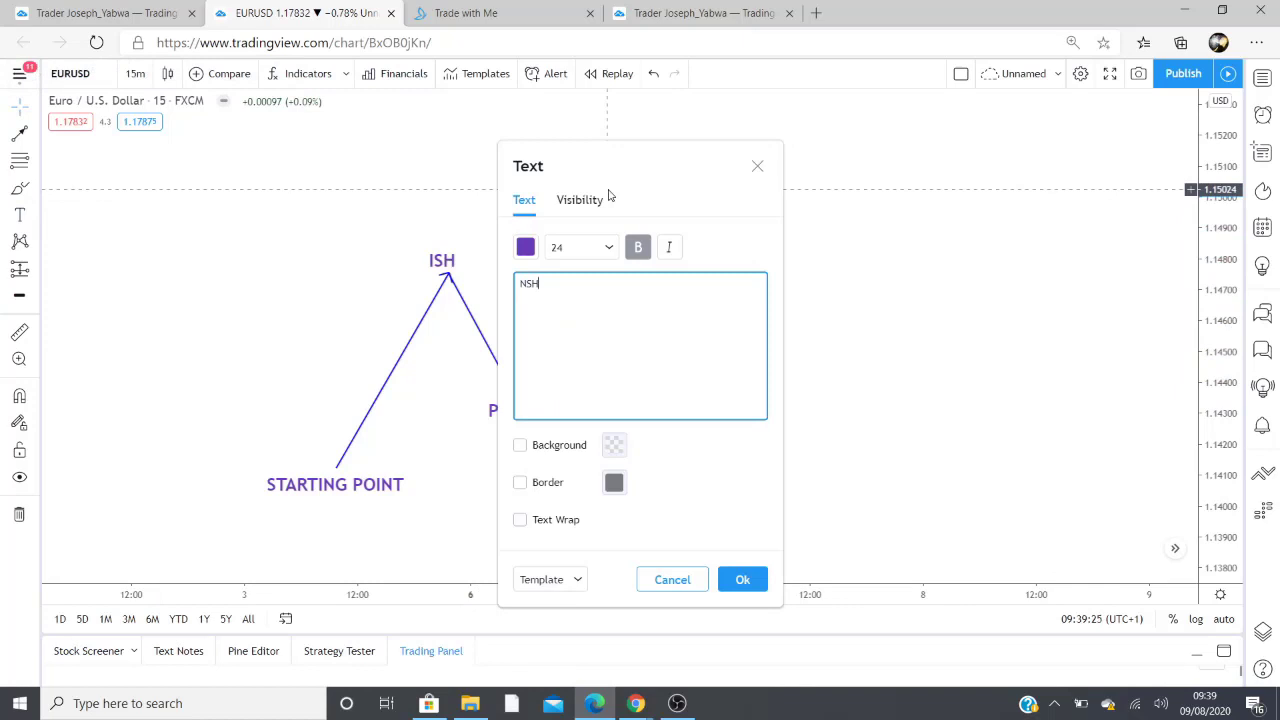
{"action": "type", "text": "NSH"}
{"action": "left_click", "coordinate": [742, 579]}
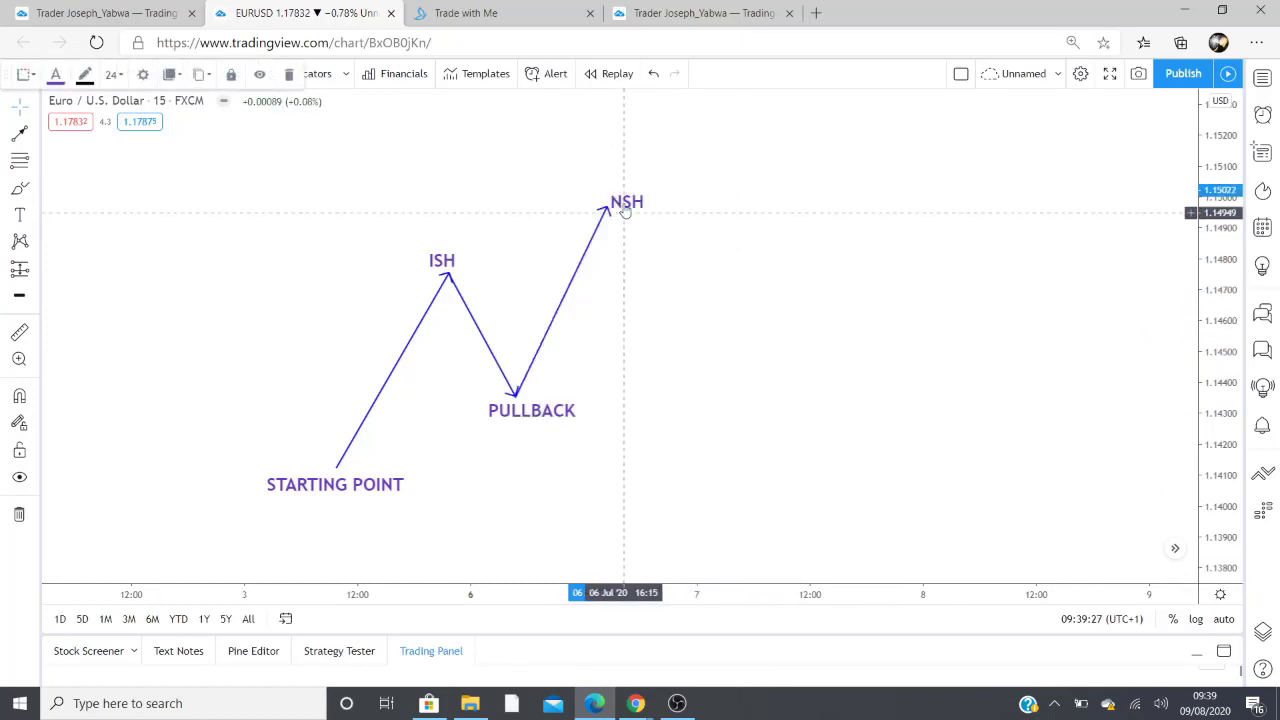
{"action": "left_click_drag", "start_coordinate": [709, 389], "coordinate": [627, 378]}
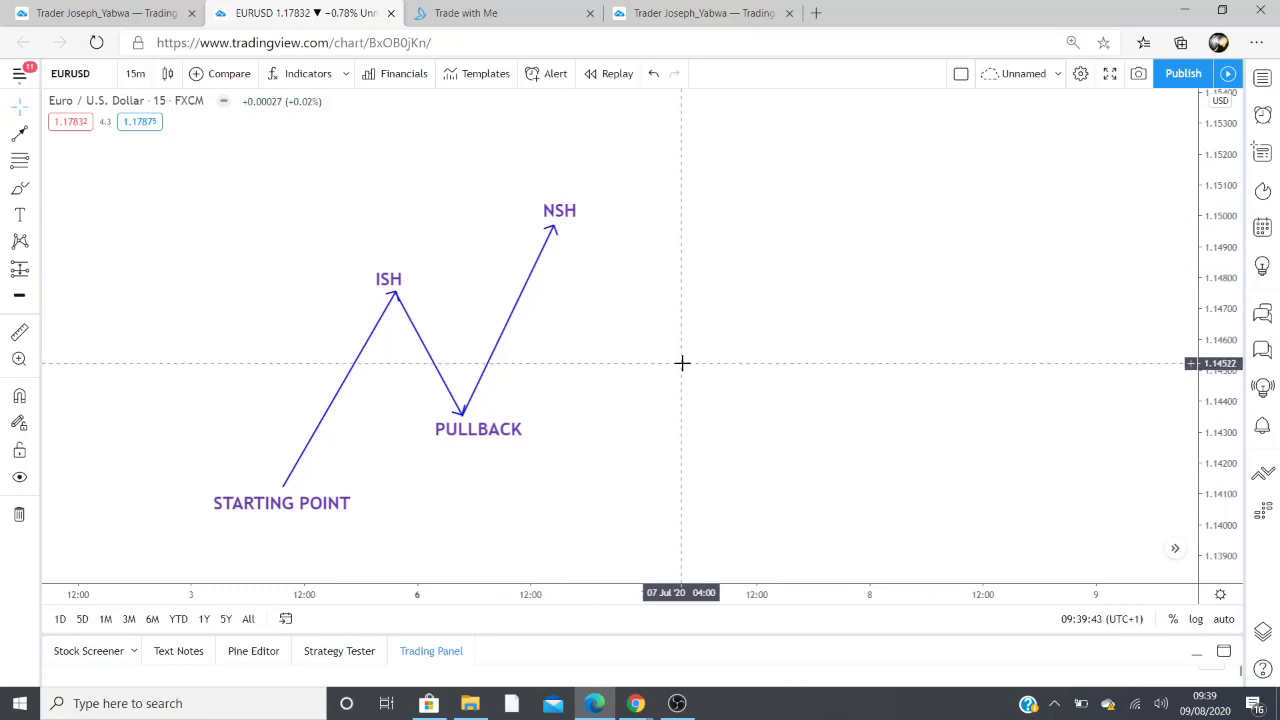
{"action": "left_click", "coordinate": [498, 339]}
{"action": "left_click", "coordinate": [636, 322]}
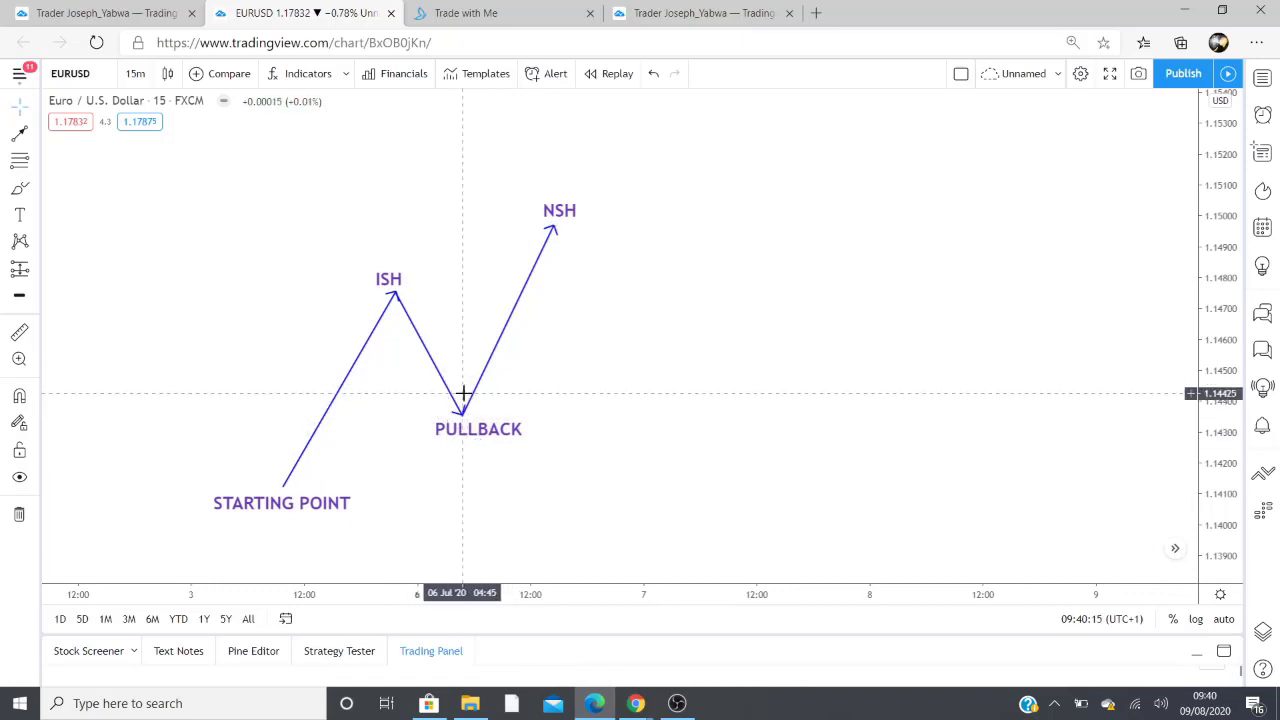
- Draw a Fibonacci retracement from the starting point at about 1.1412 to the ISH level at about 1.1475
{"action": "left_click_drag", "start_coordinate": [440, 480], "coordinate": [534, 429]}
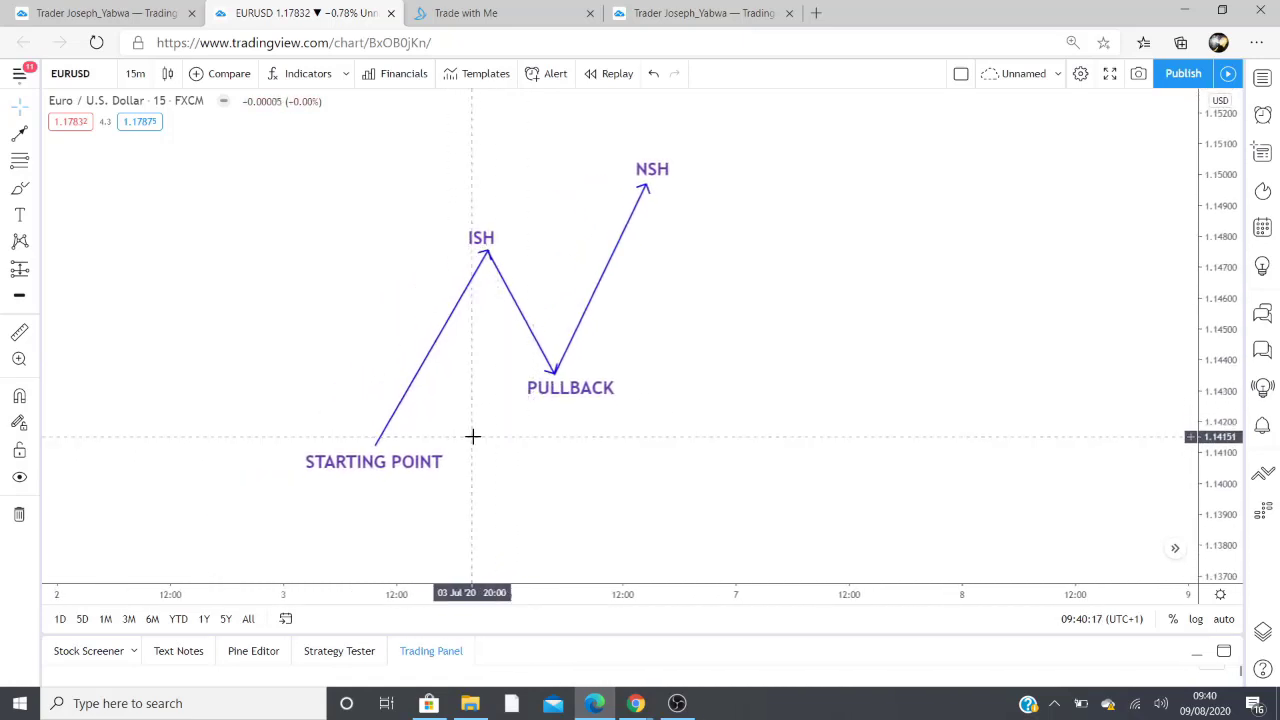
{"action": "scroll", "coordinate": [472, 436], "scroll_direction": "up", "scroll_amount": 1}
{"action": "left_click", "coordinate": [19, 163]}
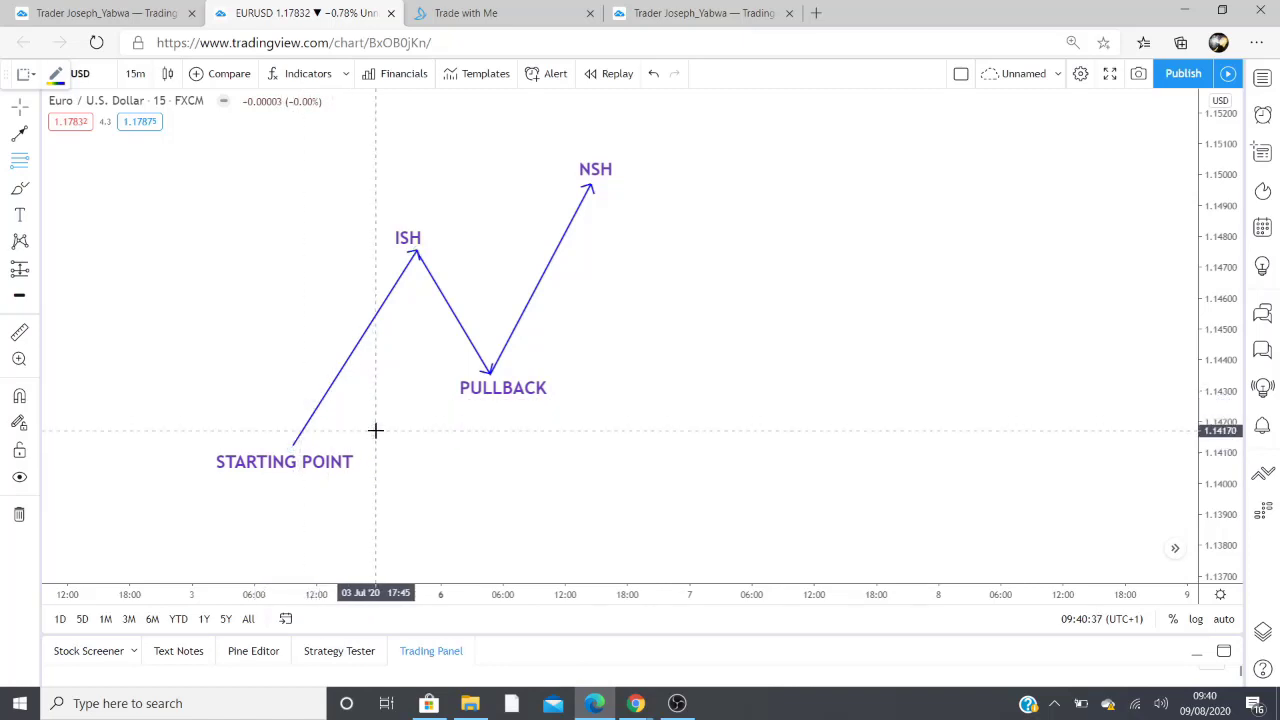
{"action": "key", "text": "alt+f"}
{"action": "left_click", "coordinate": [292, 447]}
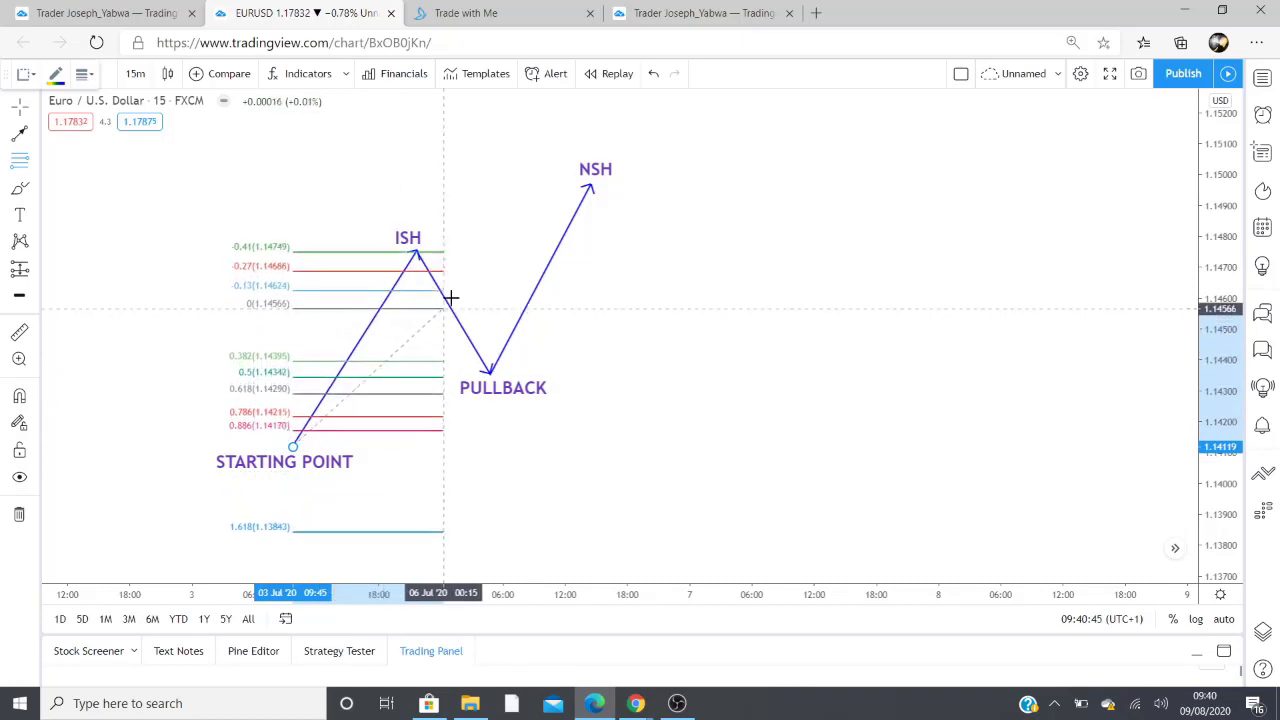
{"action": "left_click", "coordinate": [523, 251]}
{"action": "left_click_drag", "start_coordinate": [749, 403], "coordinate": [790, 400]}
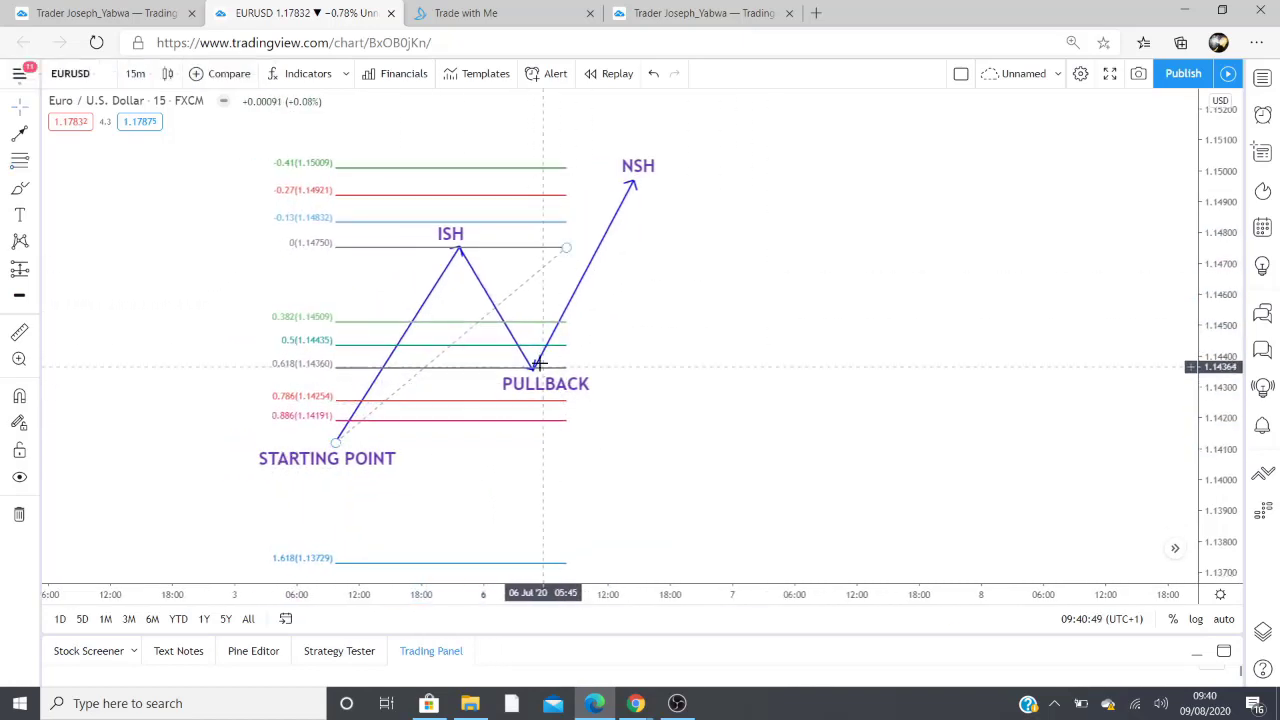
- Move the tip of the falling pullback arrow up to the 0.382 retracement level, at about 1.1450
{"action": "left_click_drag", "start_coordinate": [537, 369], "coordinate": [493, 325]}
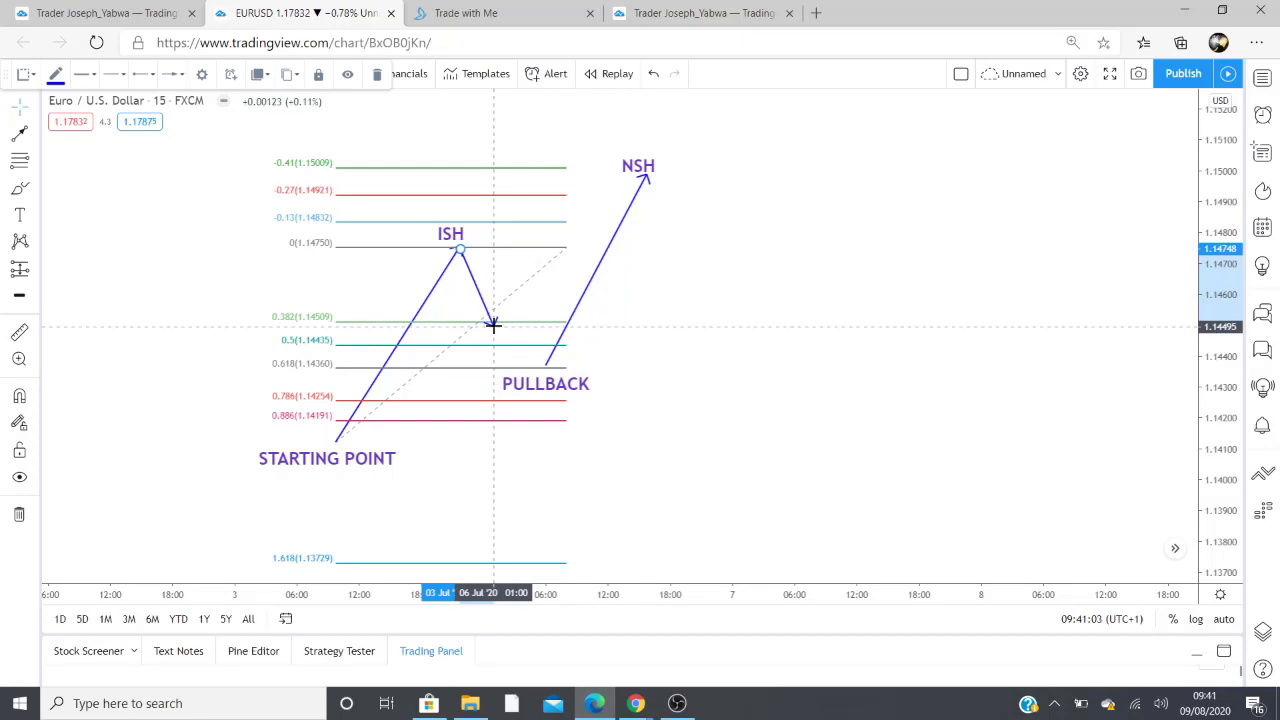
{"action": "left_click_drag", "start_coordinate": [493, 325], "coordinate": [493, 325]}
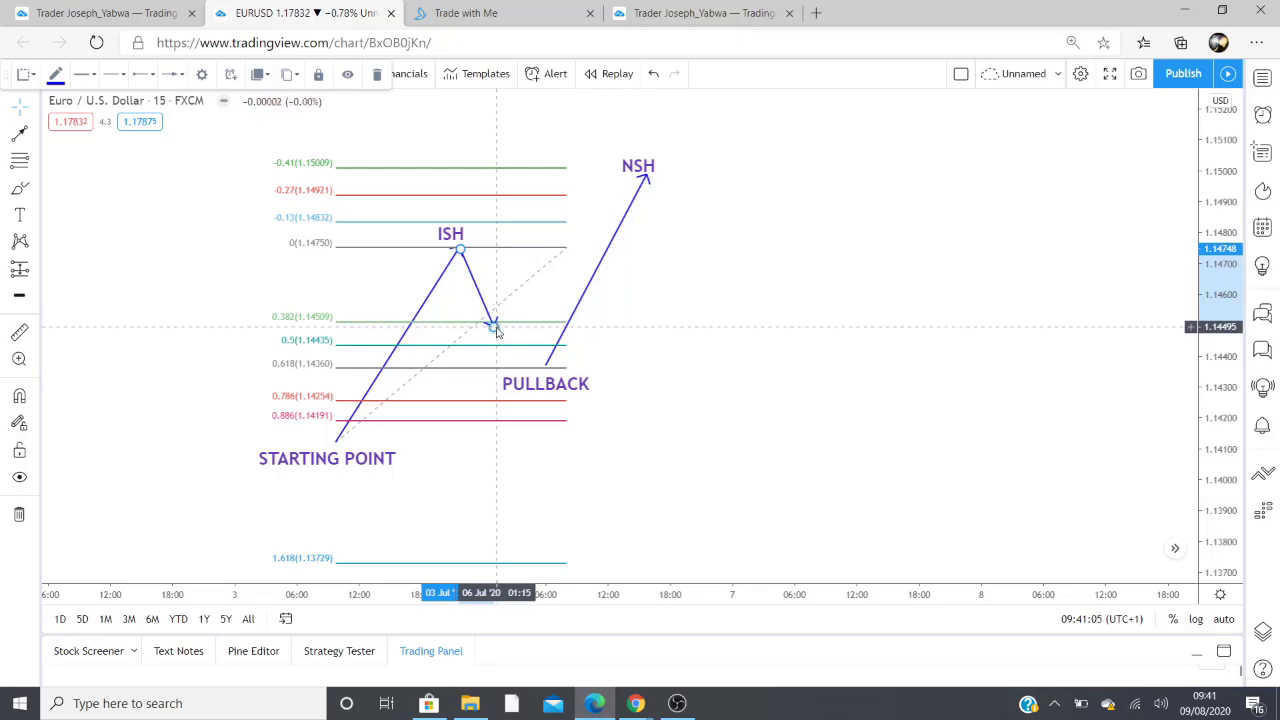
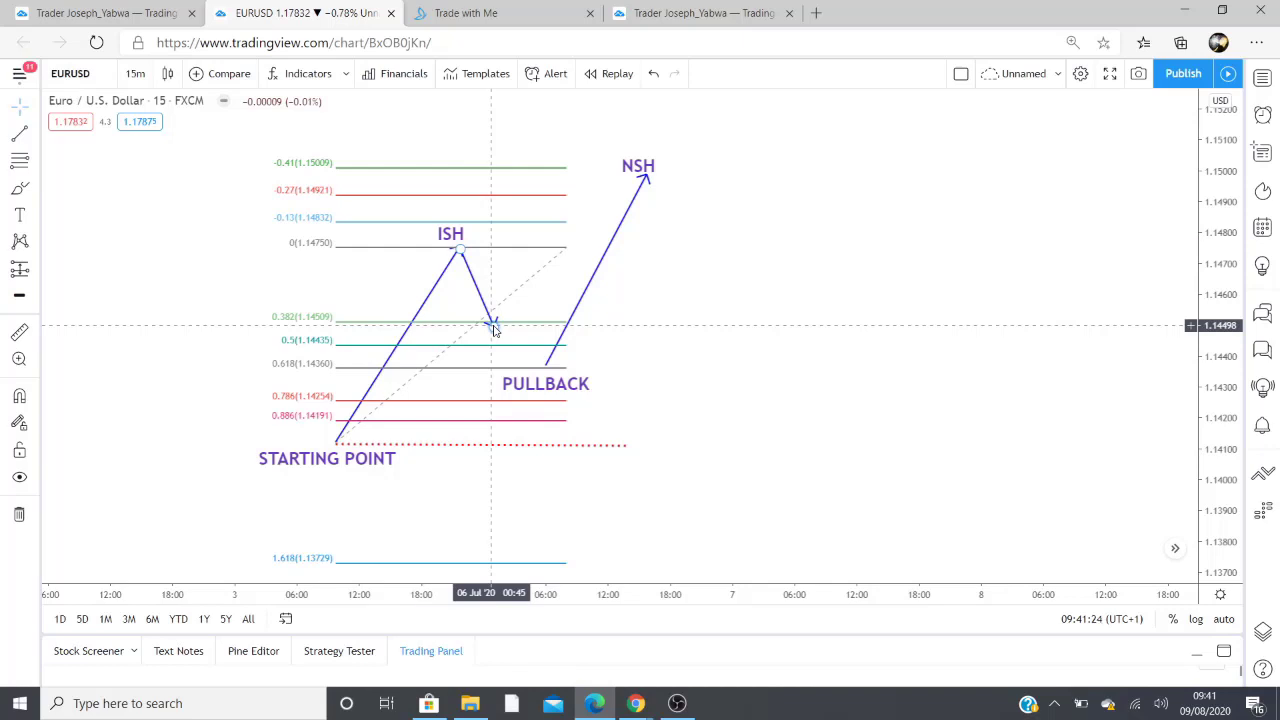
- Move the pullback arrow's tip down to the dotted starting level, up to 0.886, and finally to about 1.1431, between 0.618 and 0.786
{"action": "mouse_move", "coordinate": [494, 330]}
{"action": "left_mouse_down"}
{"action": "mouse_move", "coordinate": [504, 445]}
{"action": "mouse_move", "coordinate": [491, 409]}
{"action": "mouse_move", "coordinate": [495, 439]}
{"action": "left_mouse_up"}
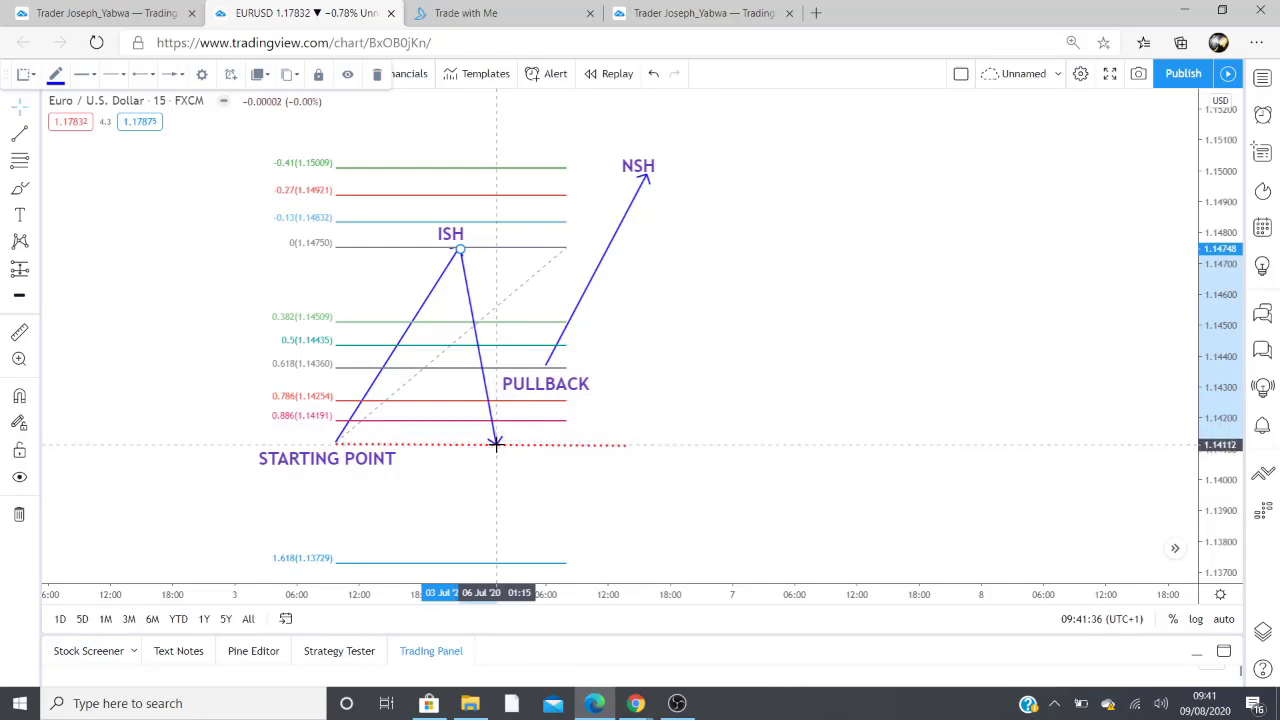
{"action": "left_click_drag", "start_coordinate": [495, 444], "coordinate": [485, 418]}
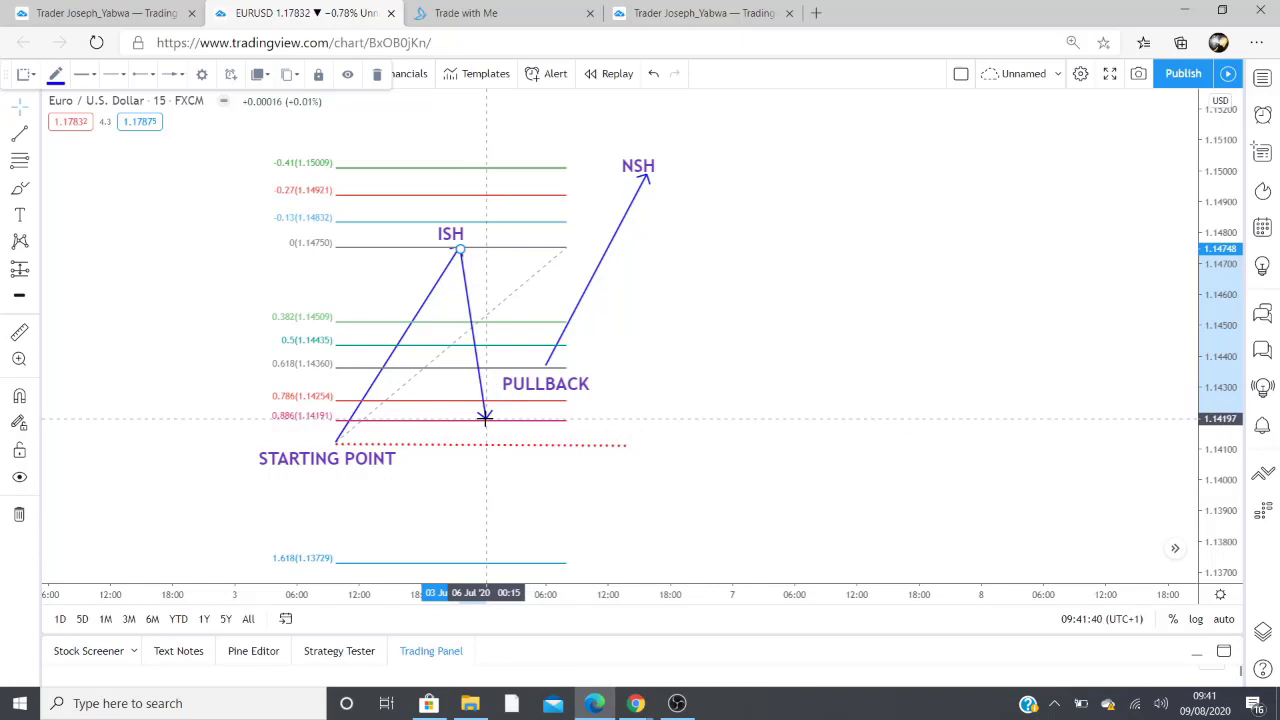
{"action": "mouse_move", "coordinate": [485, 404]}
{"action": "left_mouse_down"}
{"action": "mouse_move", "coordinate": [475, 330]}
{"action": "mouse_move", "coordinate": [498, 440]}
{"action": "mouse_move", "coordinate": [485, 384]}
{"action": "left_mouse_up"}
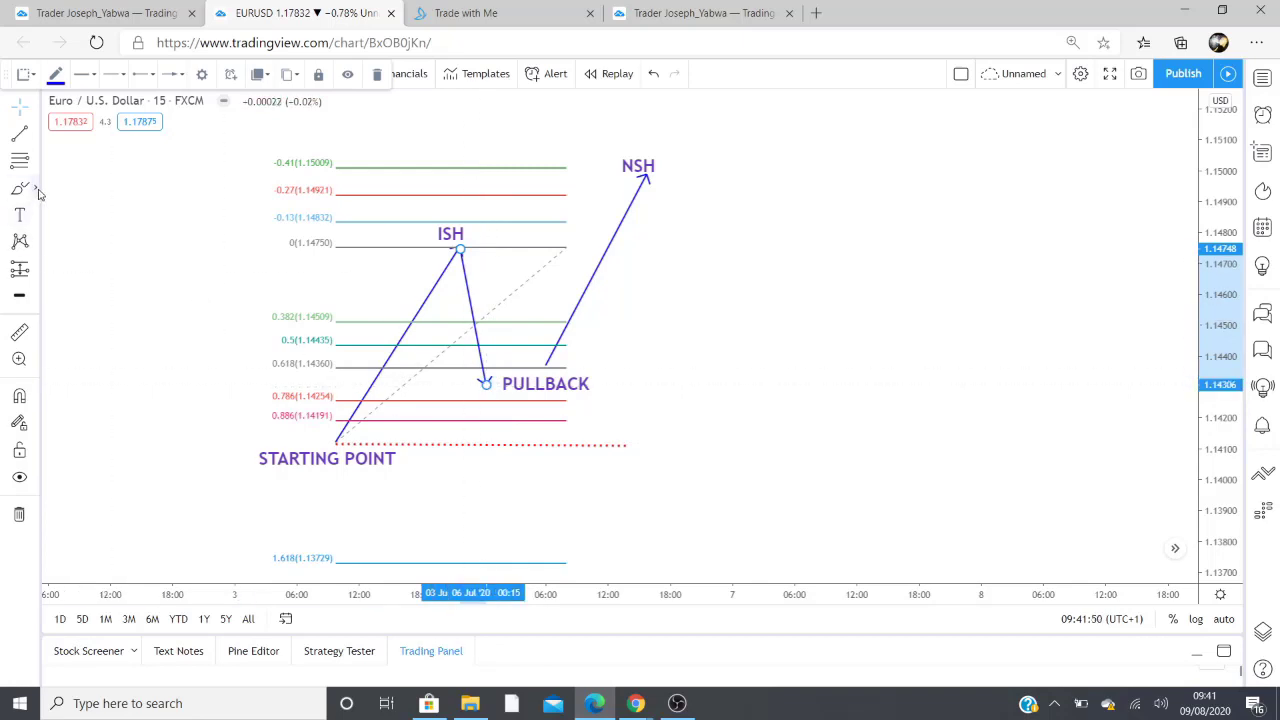
- Draw an ellipse over the pullback zone from the 0.382 level at about 1.1450 to just above the starting level at about 1.1413
{"action": "left_click", "coordinate": [37, 190]}
{"action": "left_click", "coordinate": [110, 278]}
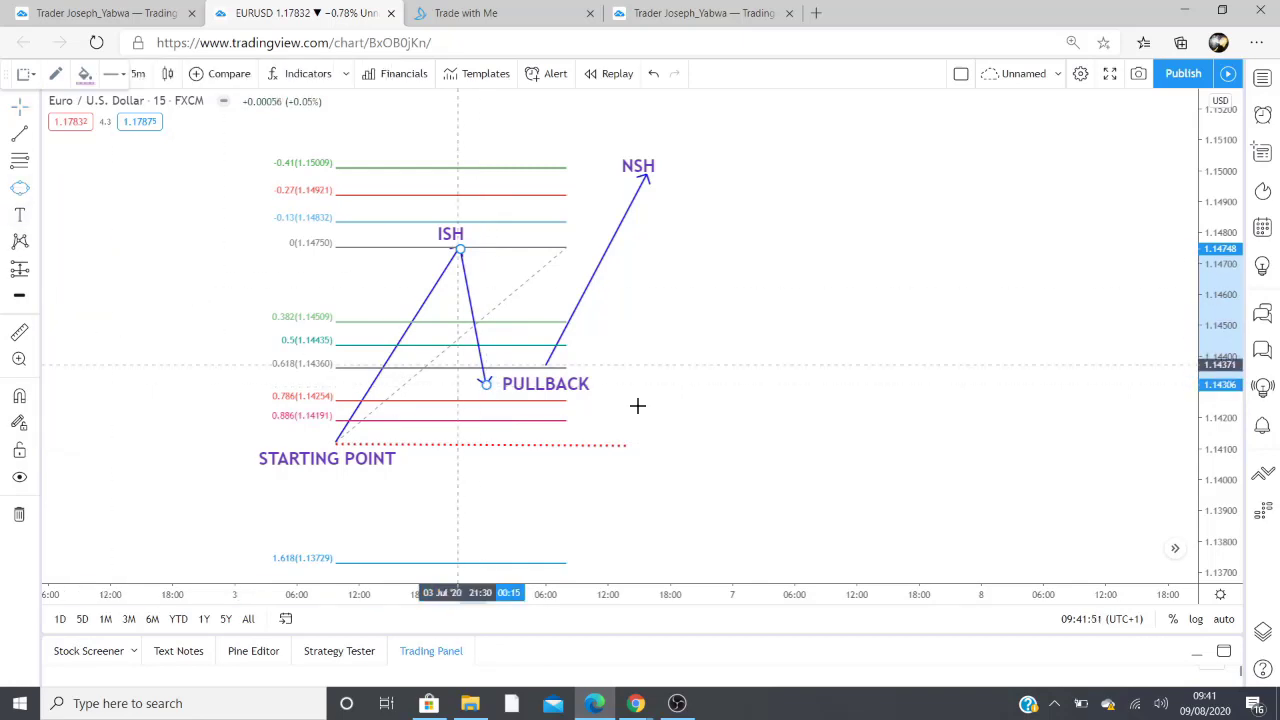
{"action": "left_click", "coordinate": [477, 322]}
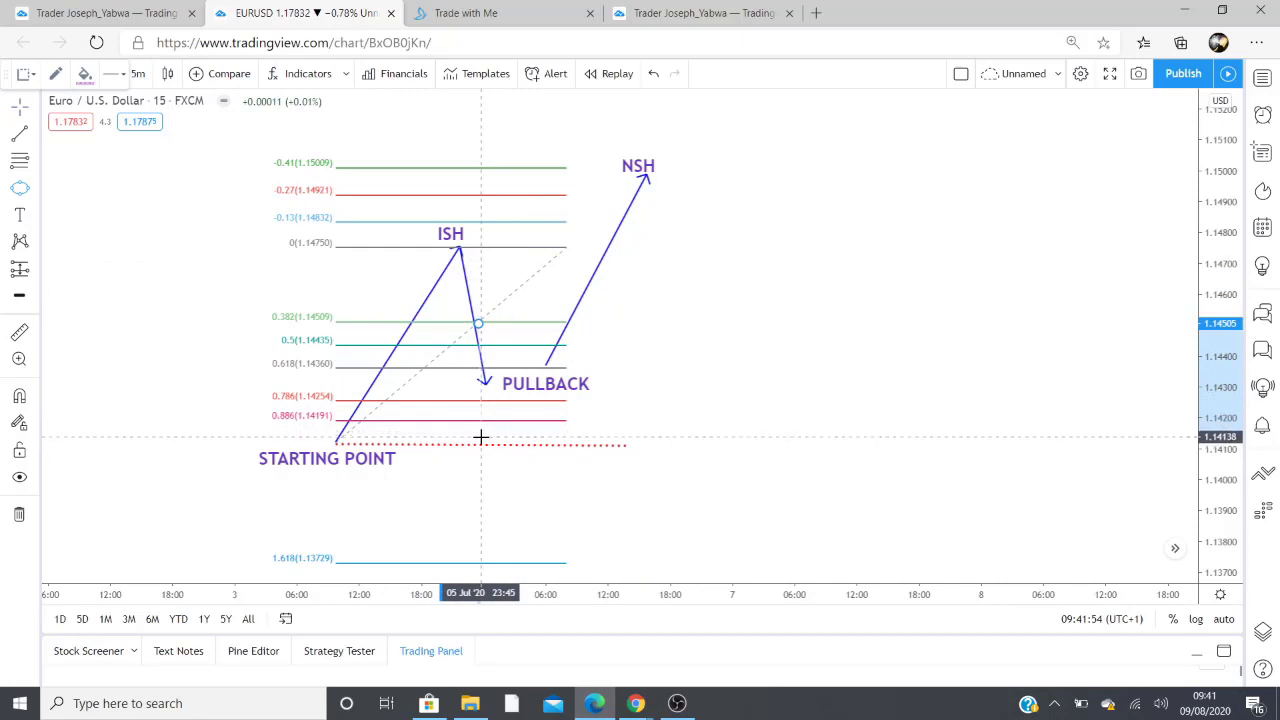
{"action": "left_click", "coordinate": [476, 437]}
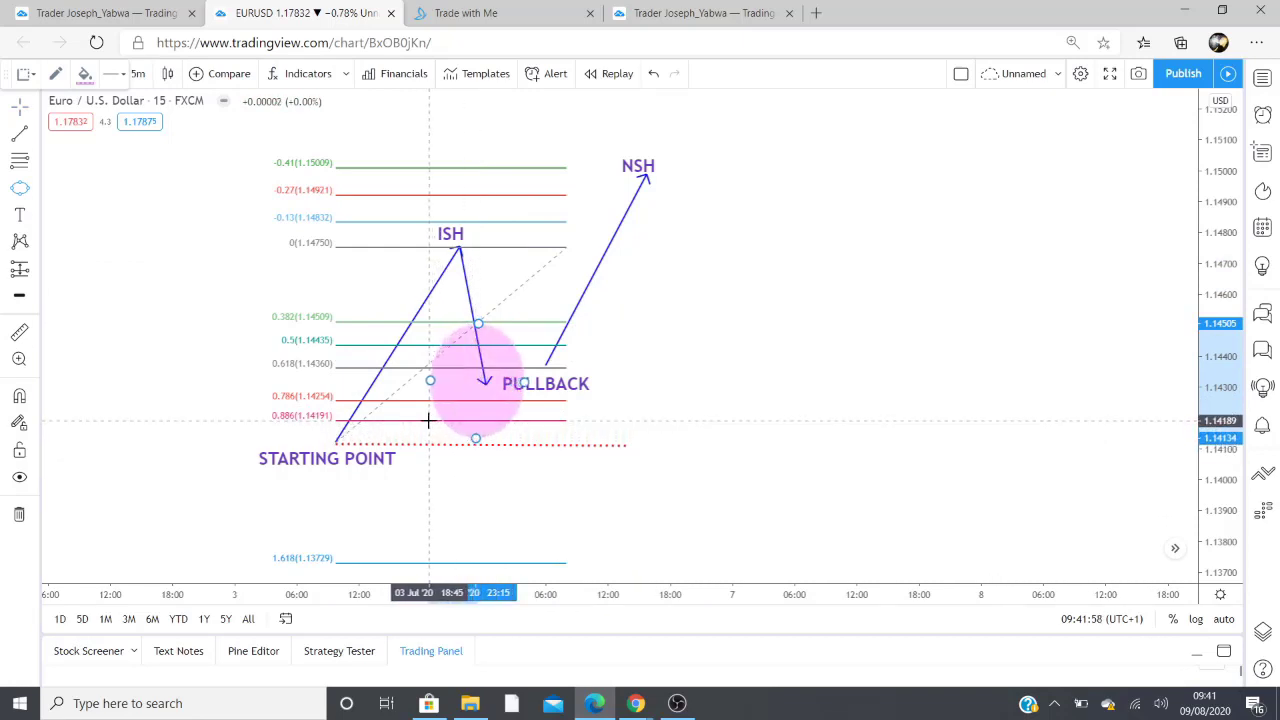
{"action": "left_click", "coordinate": [434, 376]}
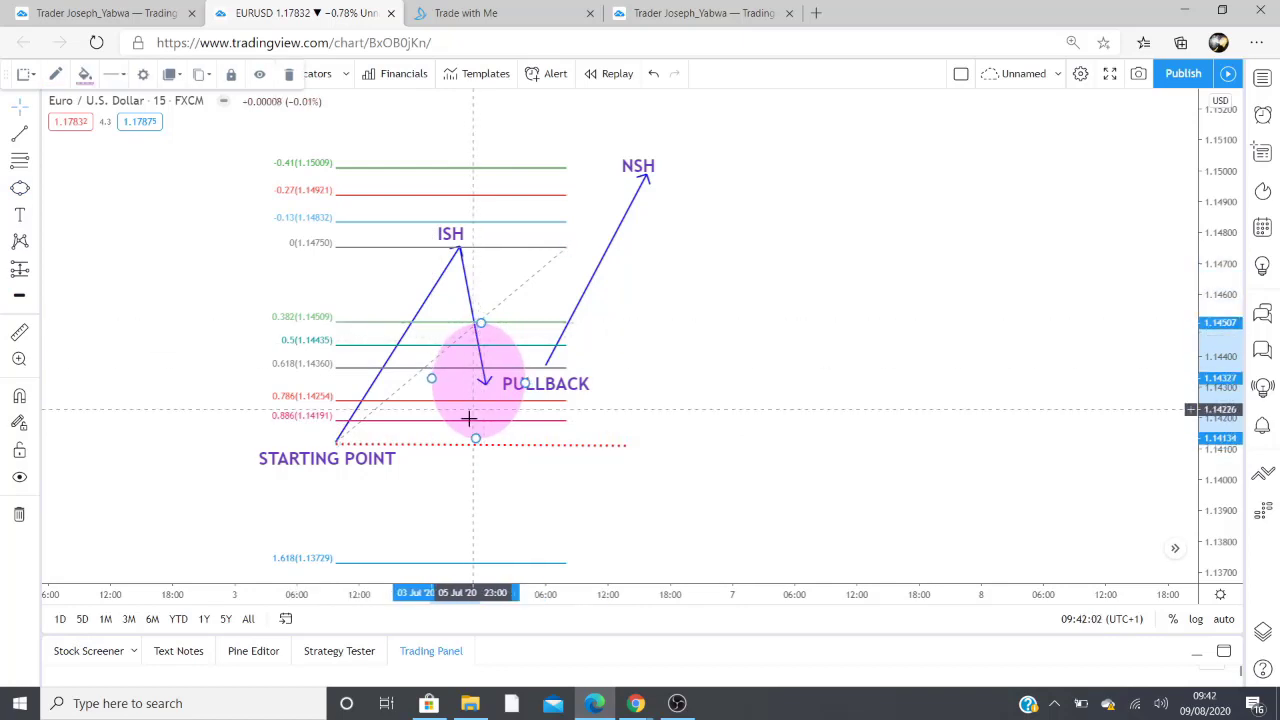
- Extend the pullback ellipse to about 1.1413 and join the pullback and rising arrows with their labels at about 1.1433
{"action": "left_click_drag", "start_coordinate": [476, 440], "coordinate": [473, 441]}
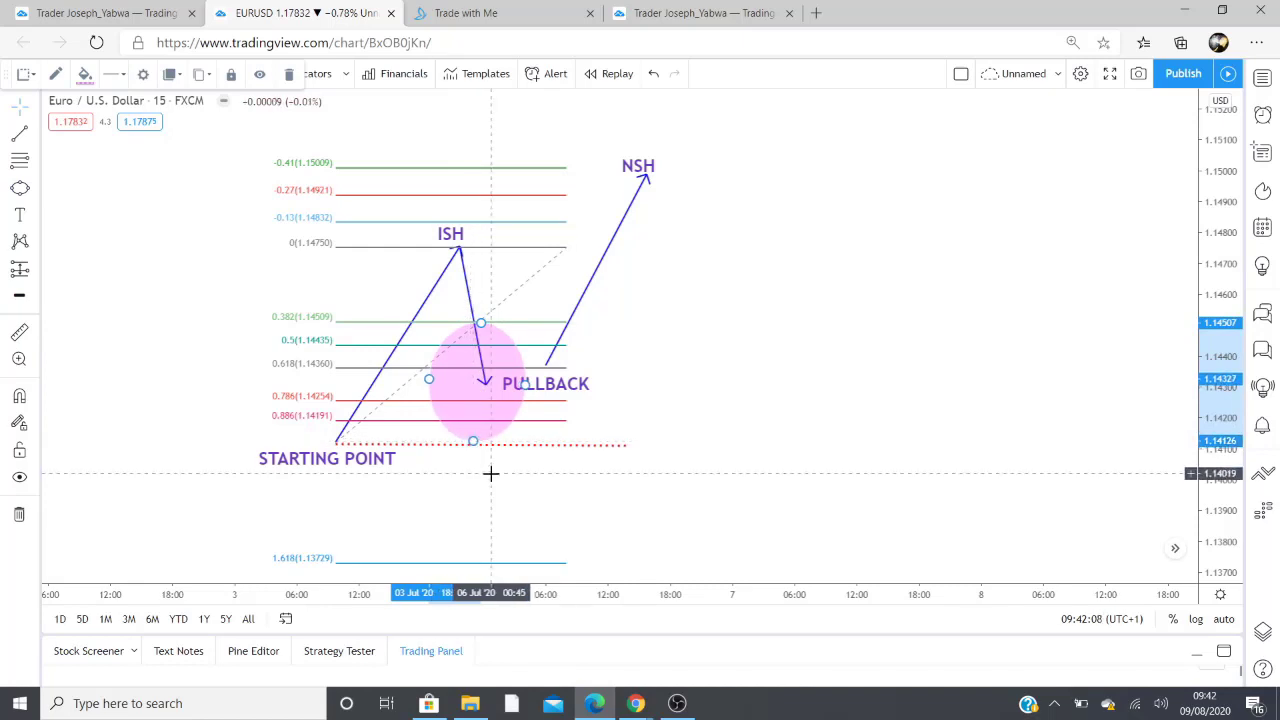
{"action": "left_click_drag", "start_coordinate": [487, 388], "coordinate": [546, 400]}
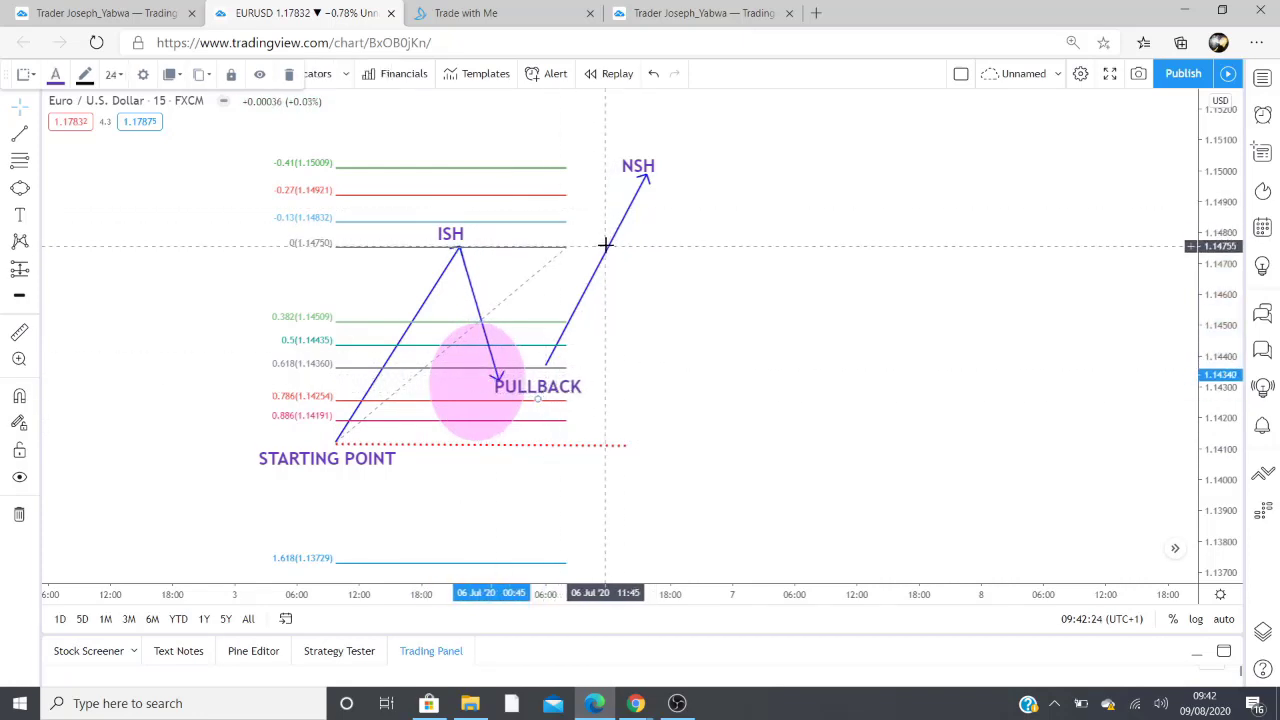
{"action": "left_click_drag", "start_coordinate": [612, 242], "coordinate": [566, 250]}
{"action": "left_click_drag", "start_coordinate": [638, 172], "coordinate": [615, 174]}
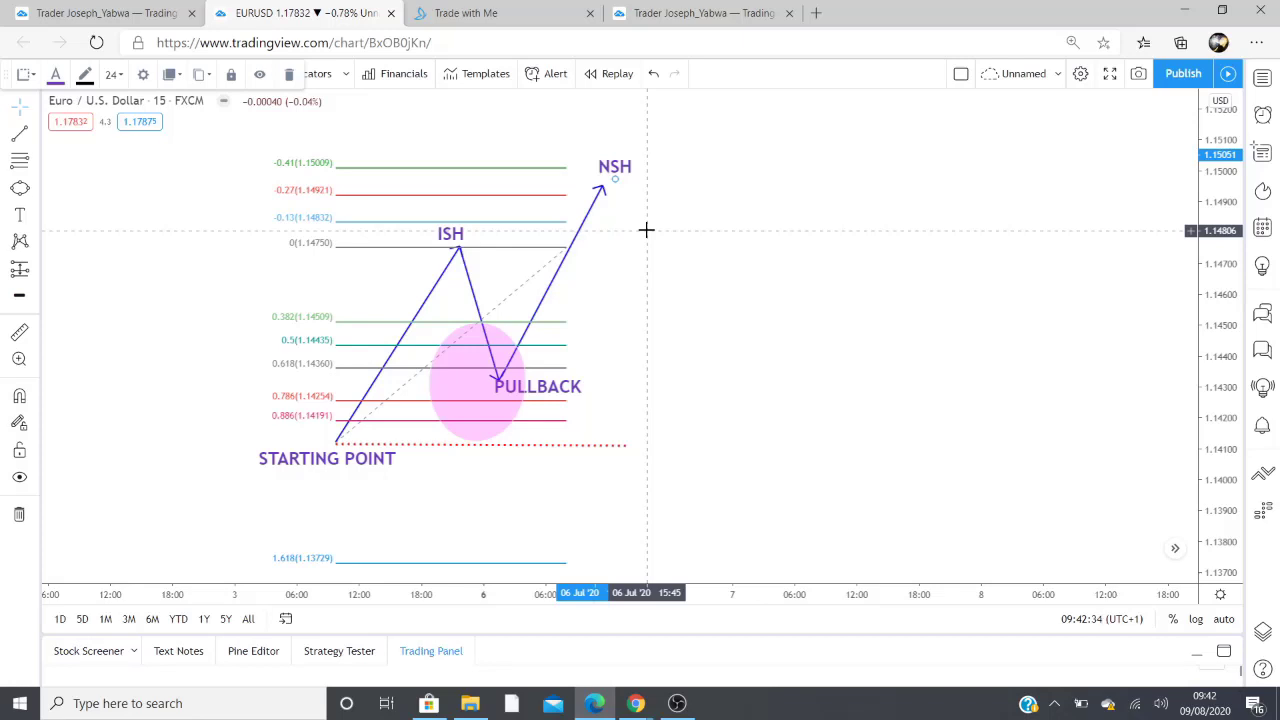
- Move the rising arrow's tip down to the ISH level, at about 1.1475, and back up to about 1.1496 beneath the NSH label
{"action": "left_click_drag", "start_coordinate": [602, 187], "coordinate": [574, 237]}
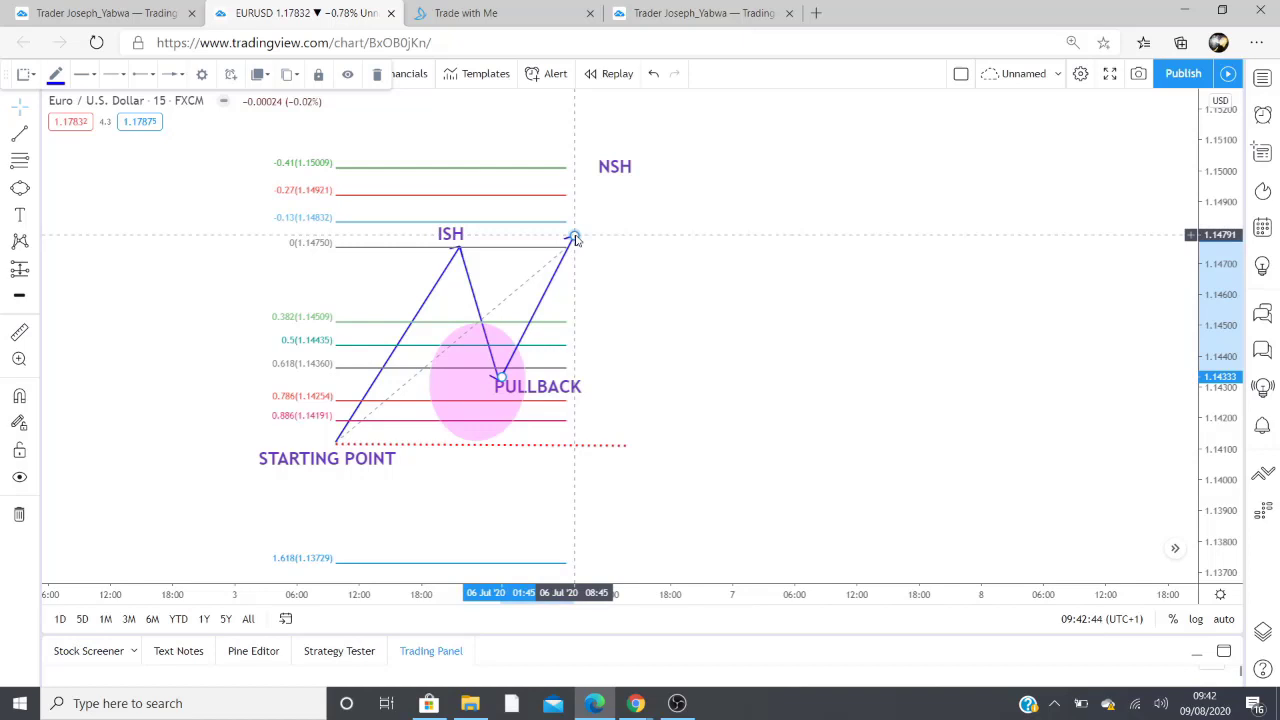
{"action": "left_click_drag", "start_coordinate": [574, 237], "coordinate": [566, 245]}
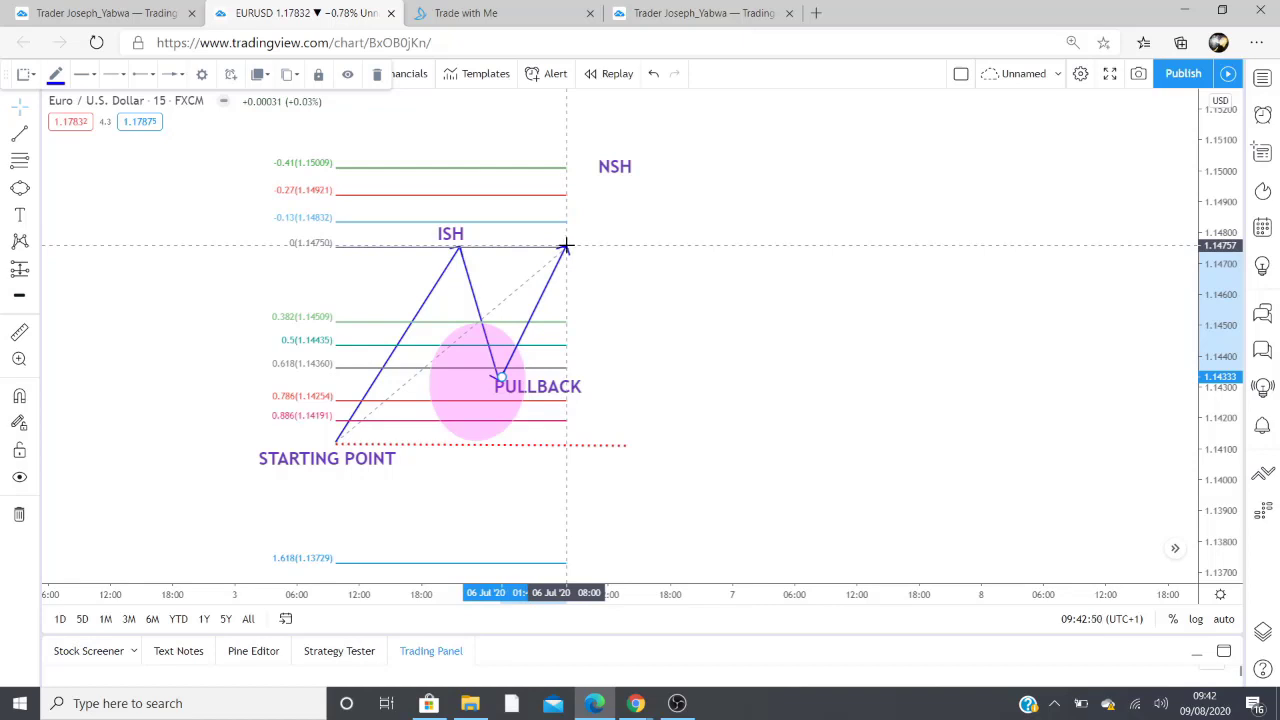
{"action": "left_click_drag", "start_coordinate": [566, 245], "coordinate": [599, 168]}
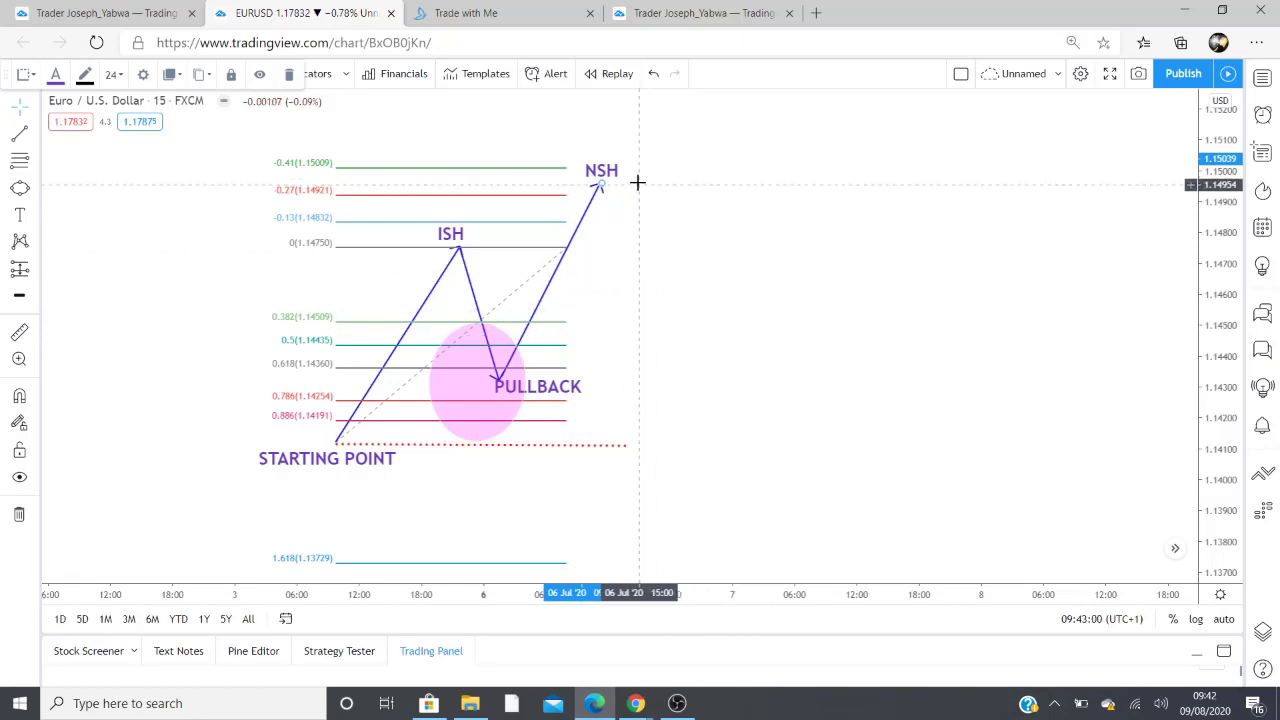
- Draw a falling arrow from the NSH peak at about 1.1496 down to about 1.1467
{"action": "left_click", "coordinate": [35, 133]}
{"action": "left_click", "coordinate": [90, 347]}
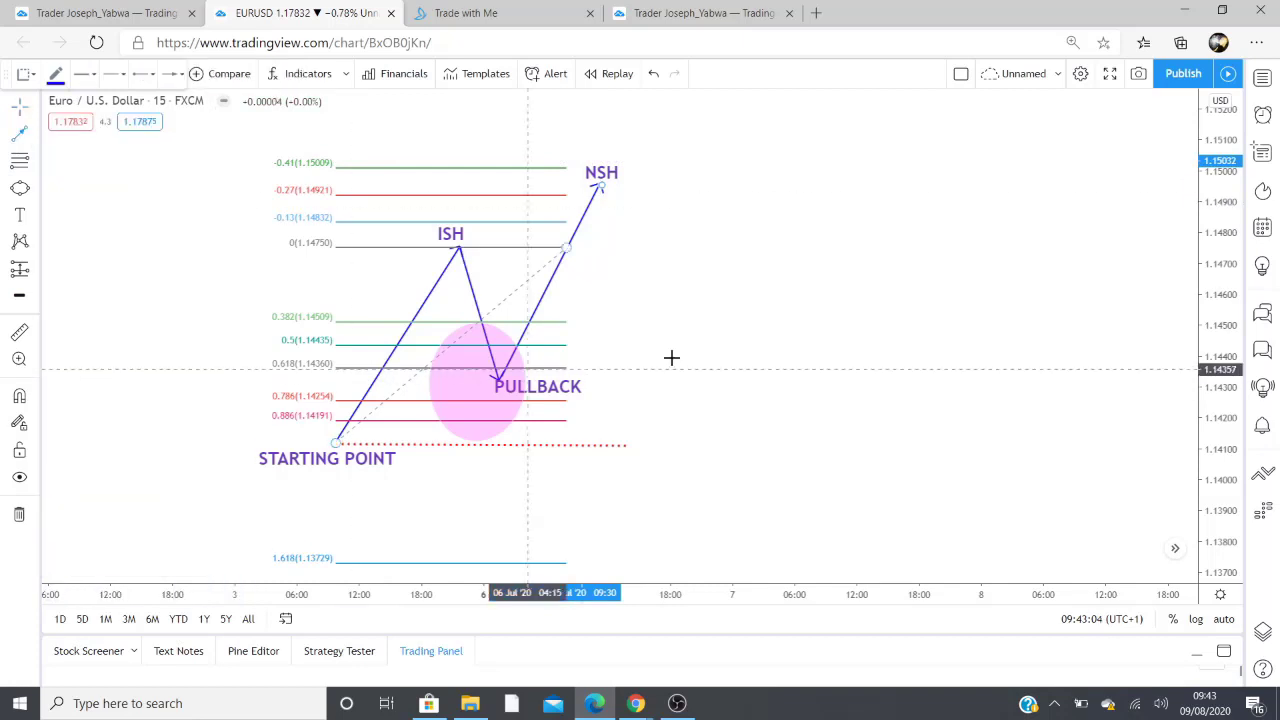
{"action": "left_click", "coordinate": [600, 187]}
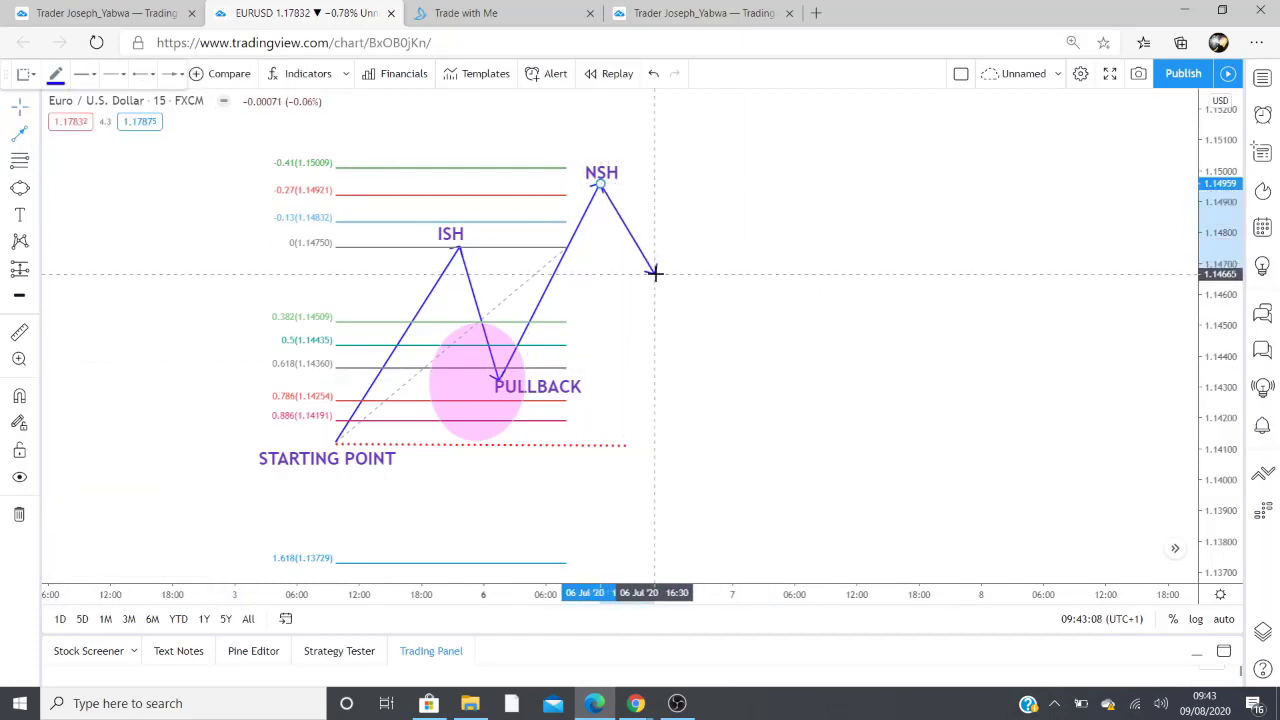
{"action": "left_click", "coordinate": [654, 272]}
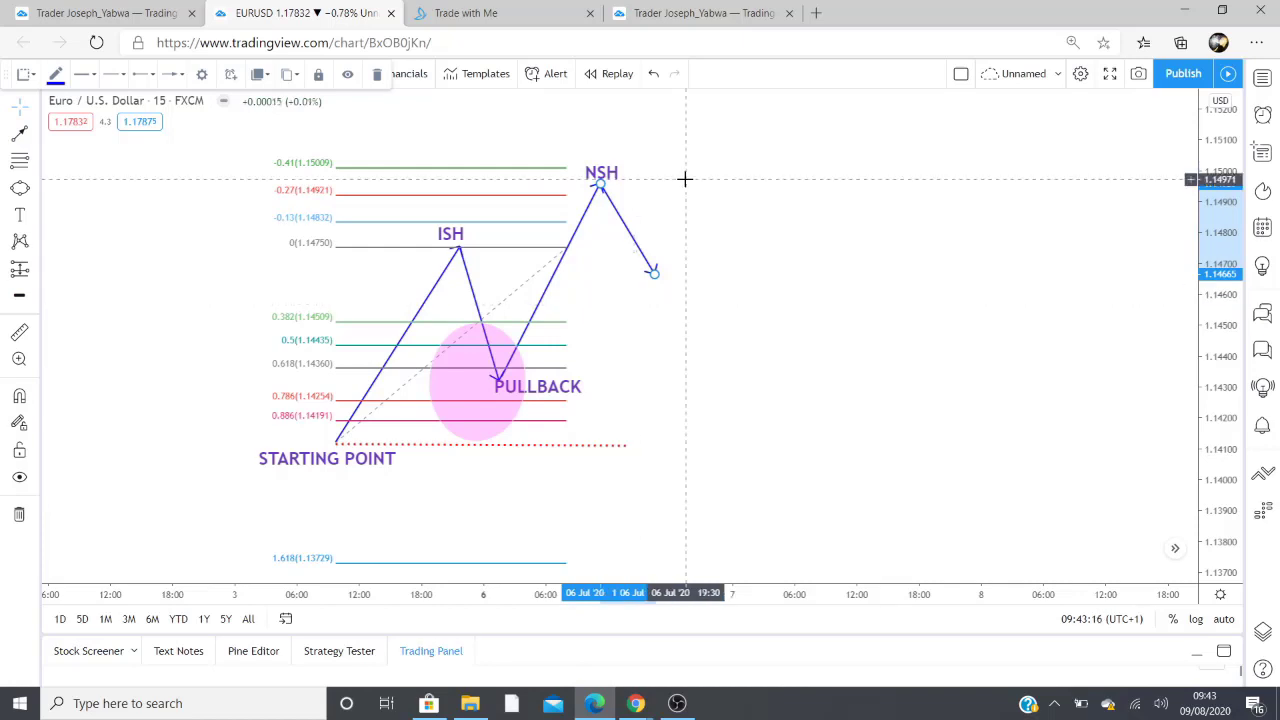
{"action": "left_click", "coordinate": [19, 187]}
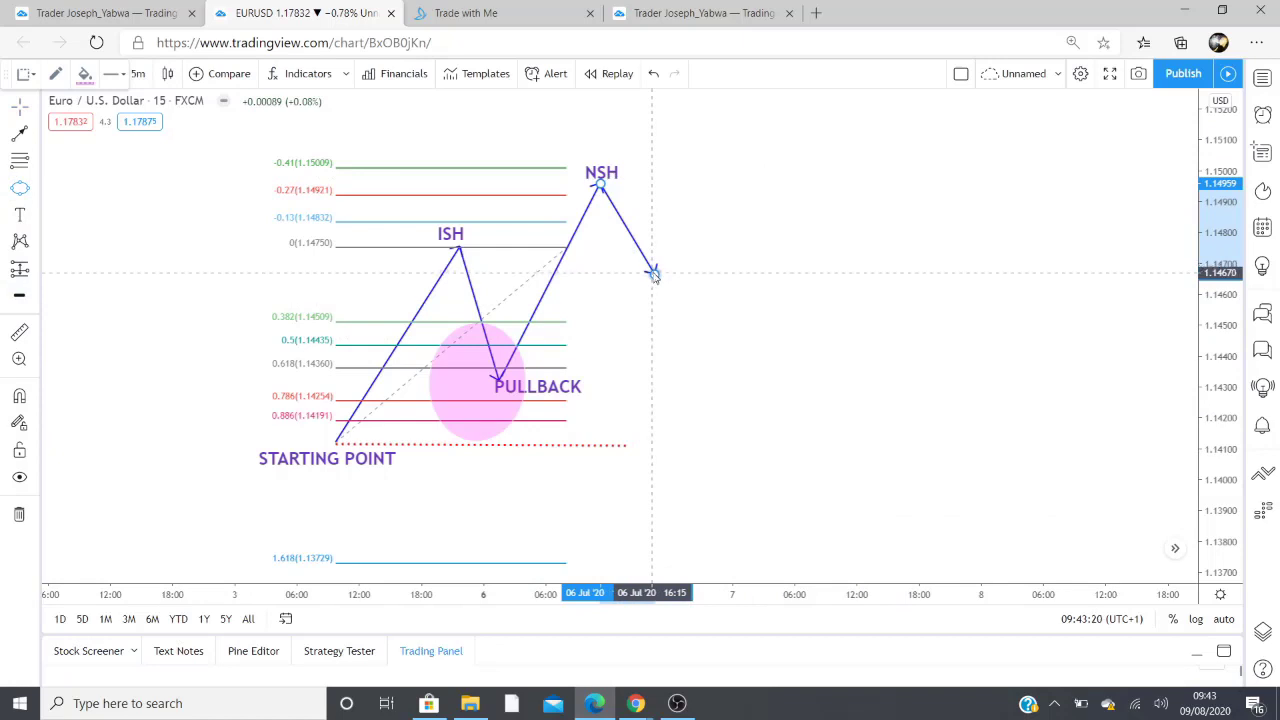
{"action": "key", "text": "Escape"}
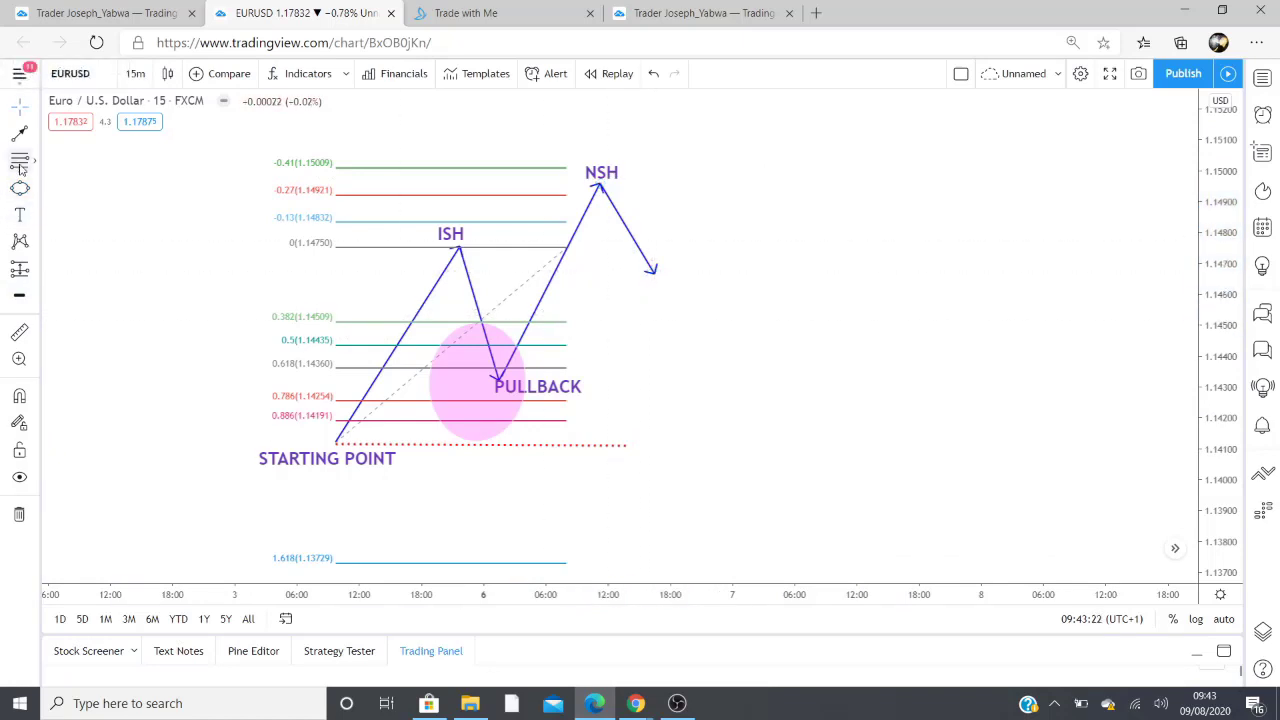
- Draw a dotted red trend line from the pullback low at about 1.1432 and place the PULLBACK label beneath it
{"action": "left_click", "coordinate": [37, 136]}
{"action": "left_click", "coordinate": [80, 137]}
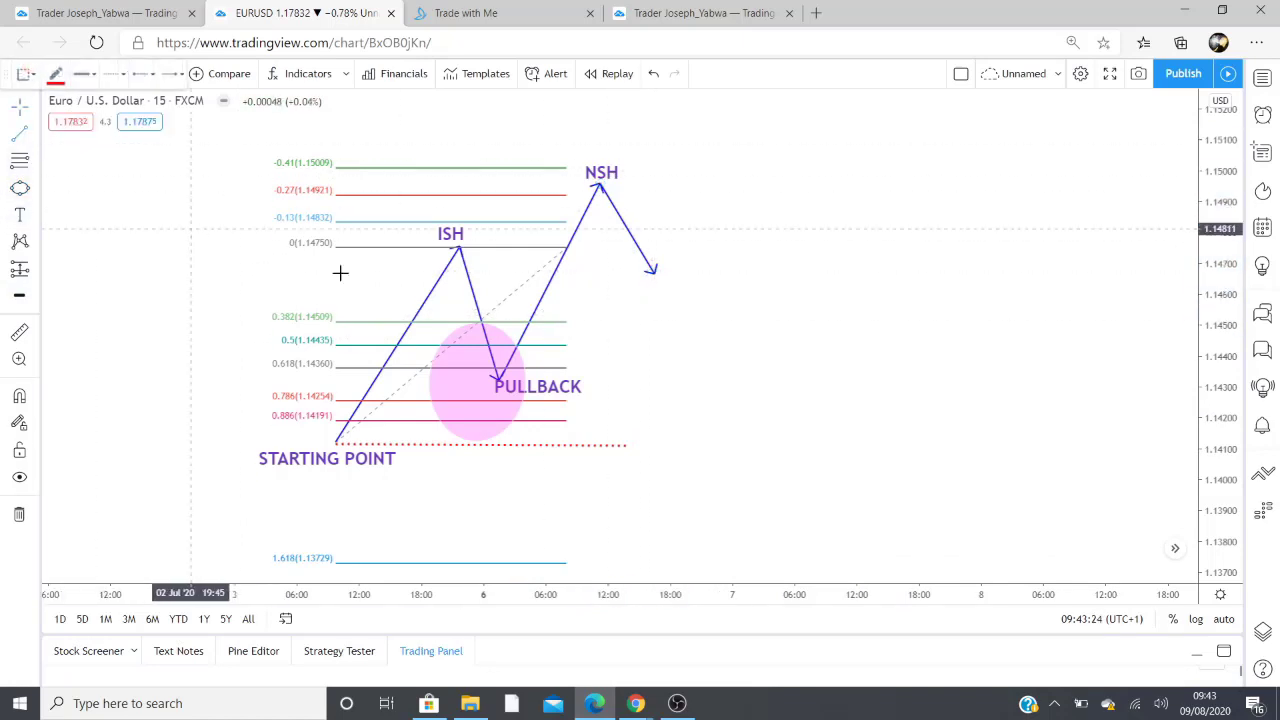
{"action": "left_click", "coordinate": [495, 382]}
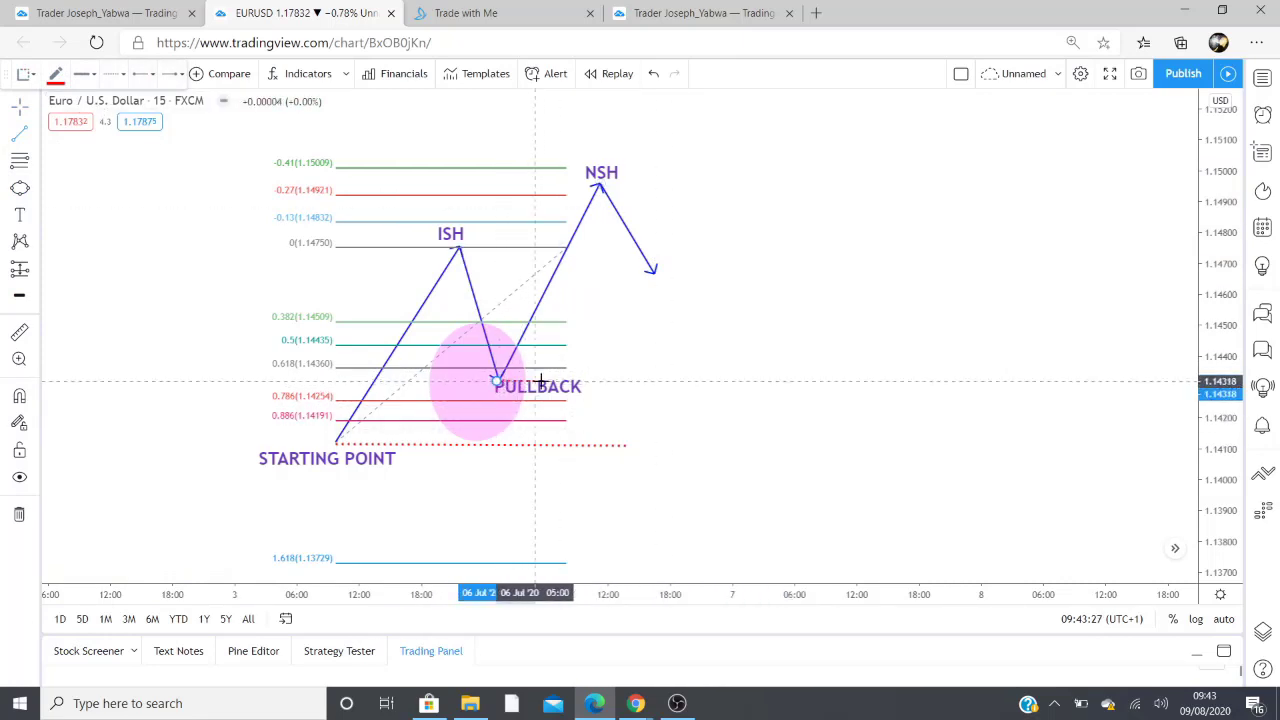
{"action": "left_click", "coordinate": [725, 379]}
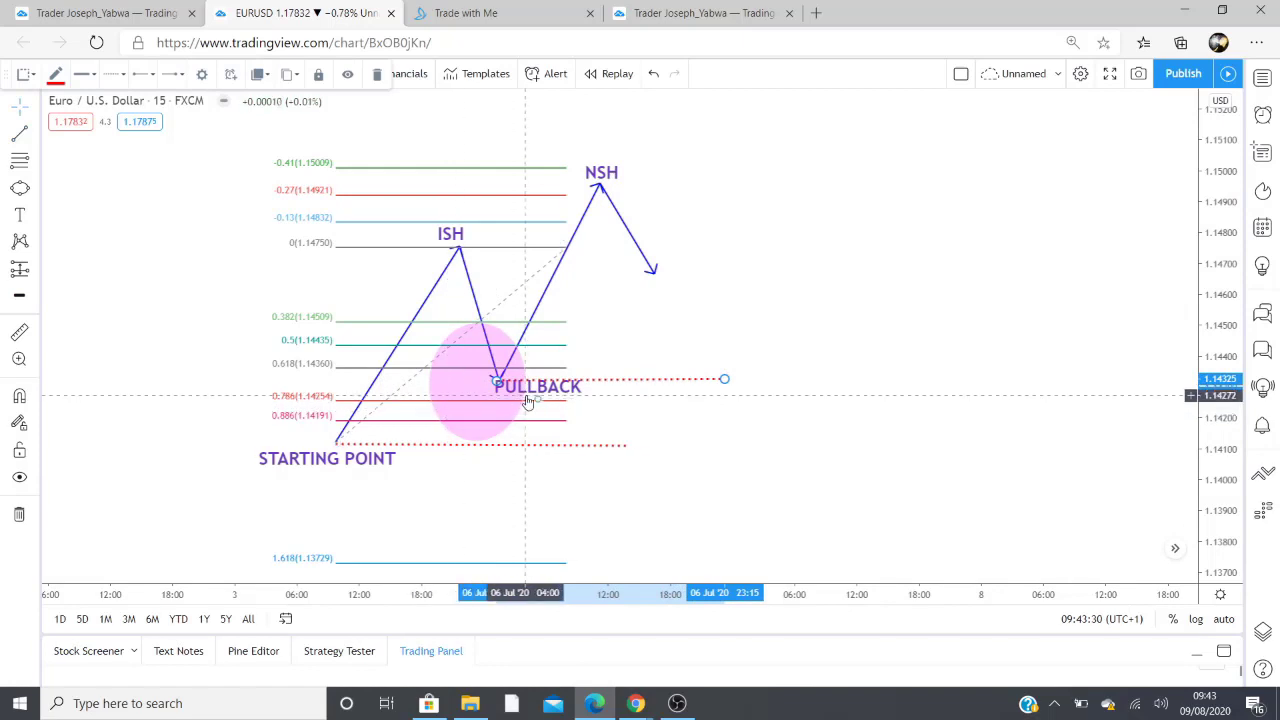
{"action": "left_click_drag", "start_coordinate": [538, 396], "coordinate": [523, 402]}
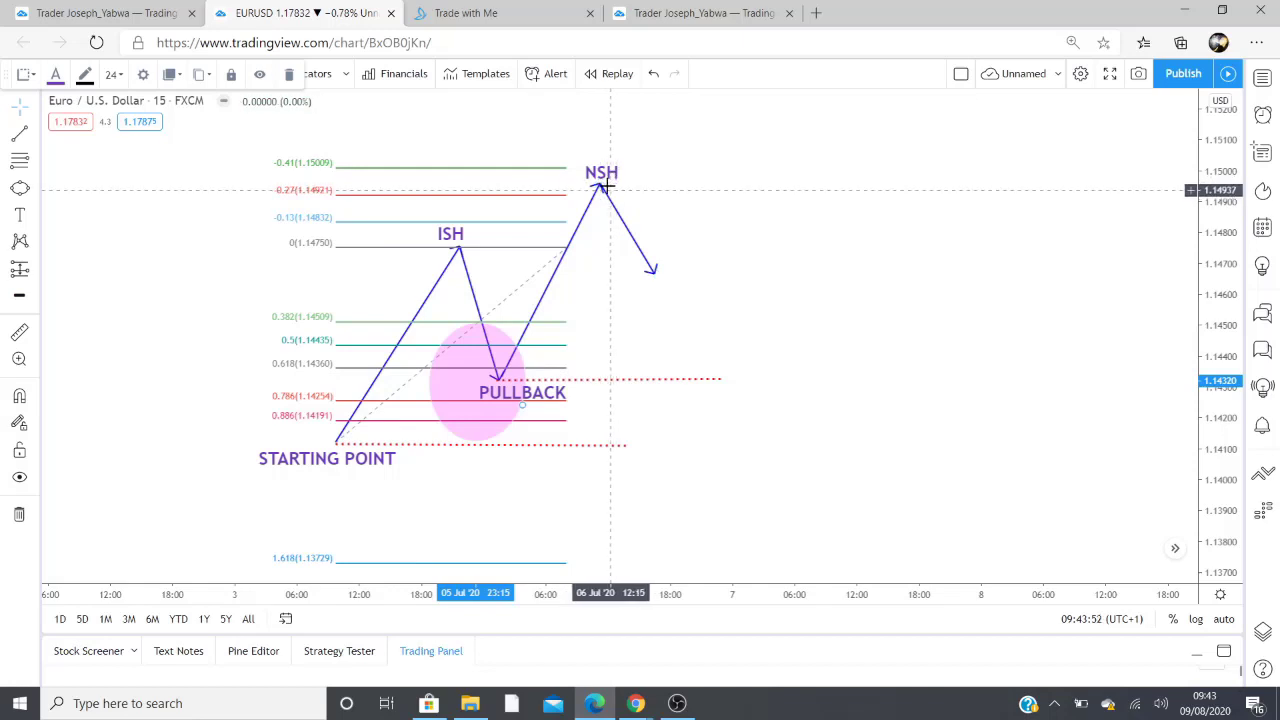
- Replace the old Fibonacci retracement with one from the pullback low at about 1.1432 to the NSH level at about 1.1496
{"action": "left_click", "coordinate": [21, 187]}
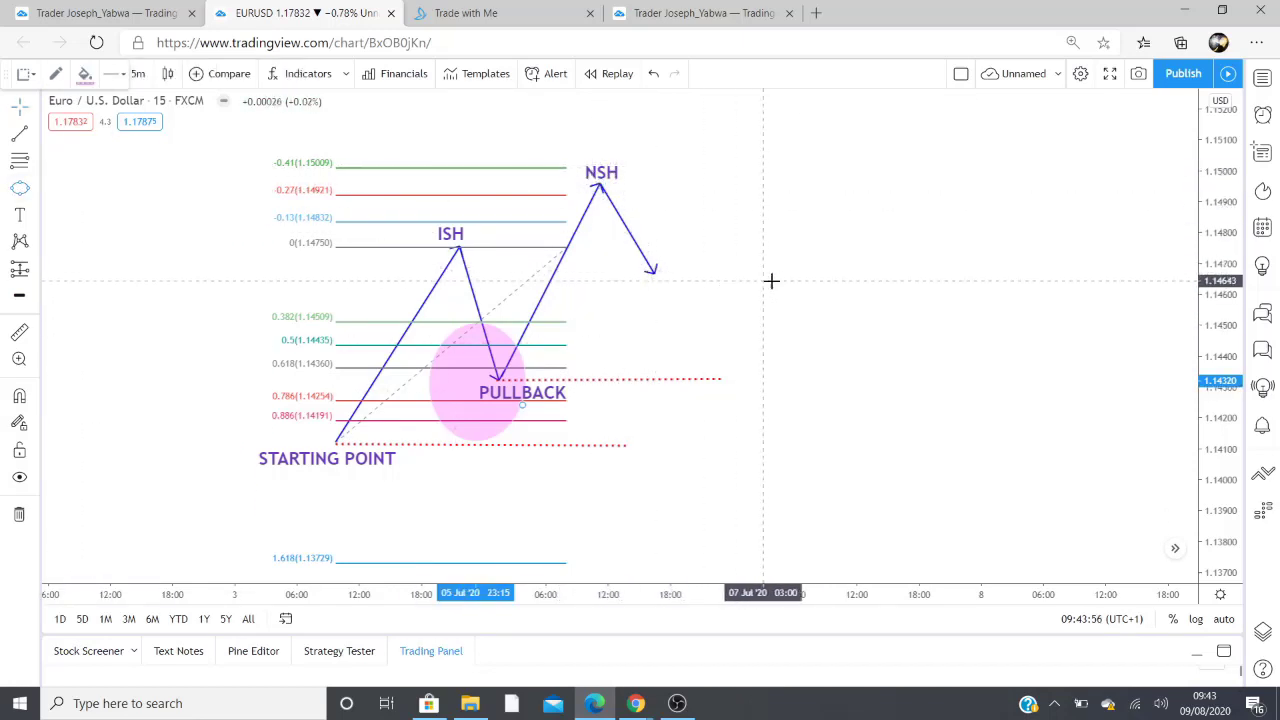
{"action": "key", "text": "Escape"}
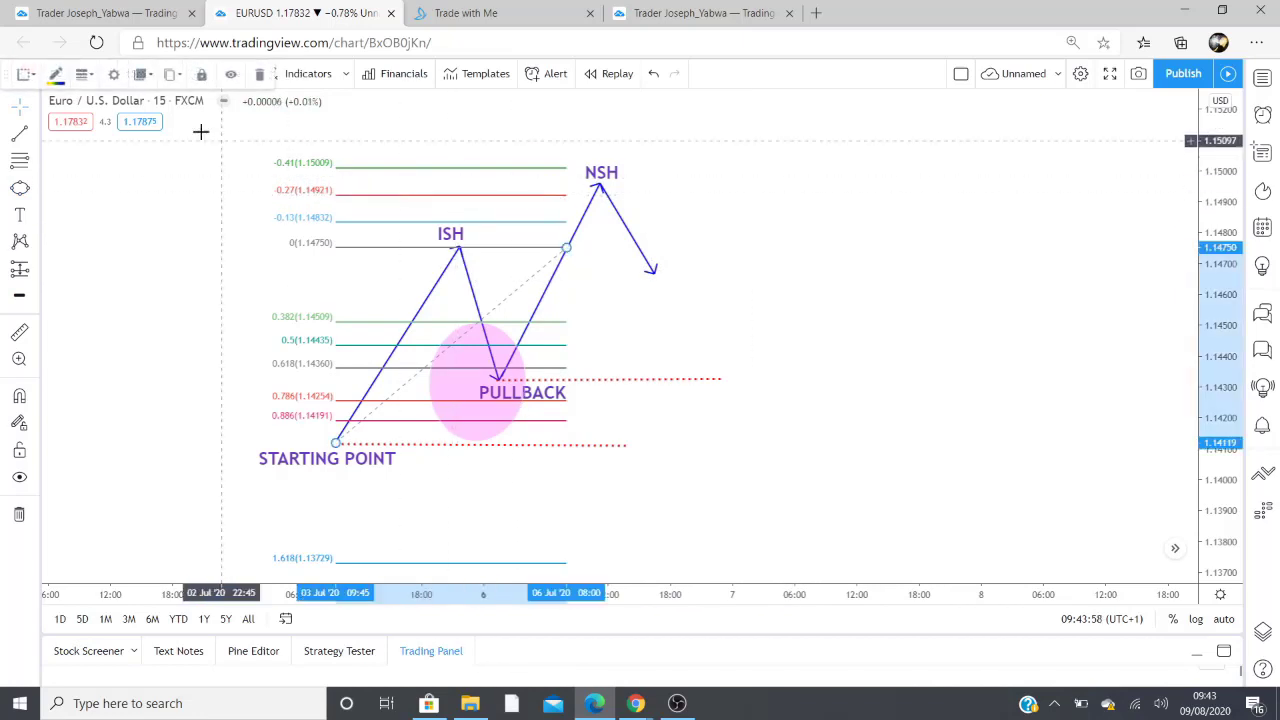
{"action": "key", "text": "Delete"}
{"action": "left_click", "coordinate": [21, 162]}
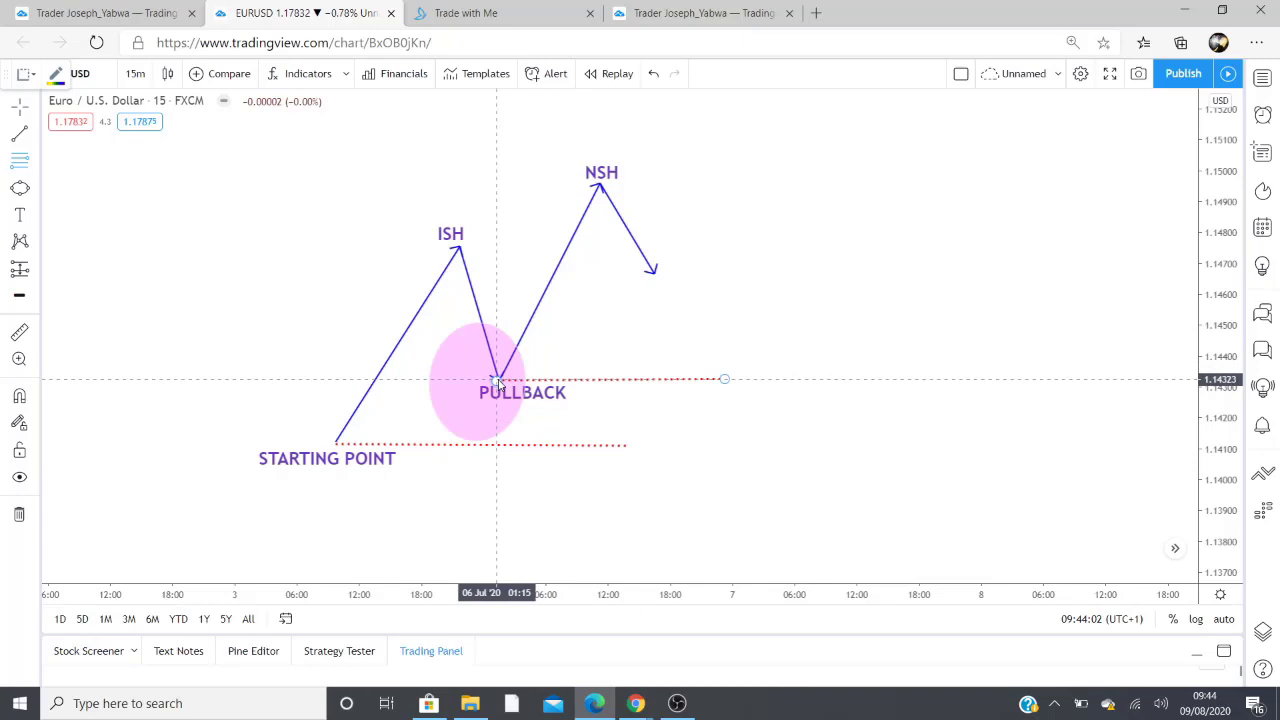
{"action": "left_click", "coordinate": [738, 188]}
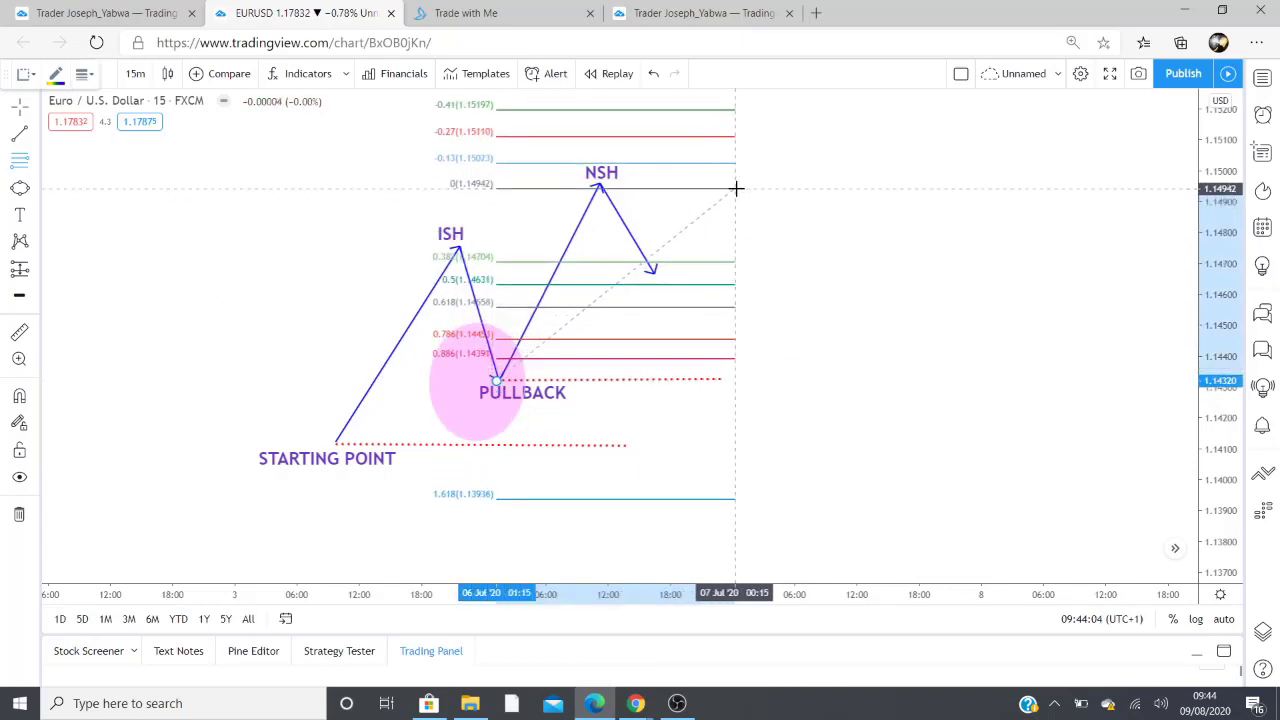
- Draw an ellipse from the 0.382 level at about 1.1471 to about 1.1434 and extend the falling arrow's tip to about 1.1435
{"action": "left_click", "coordinate": [22, 190]}
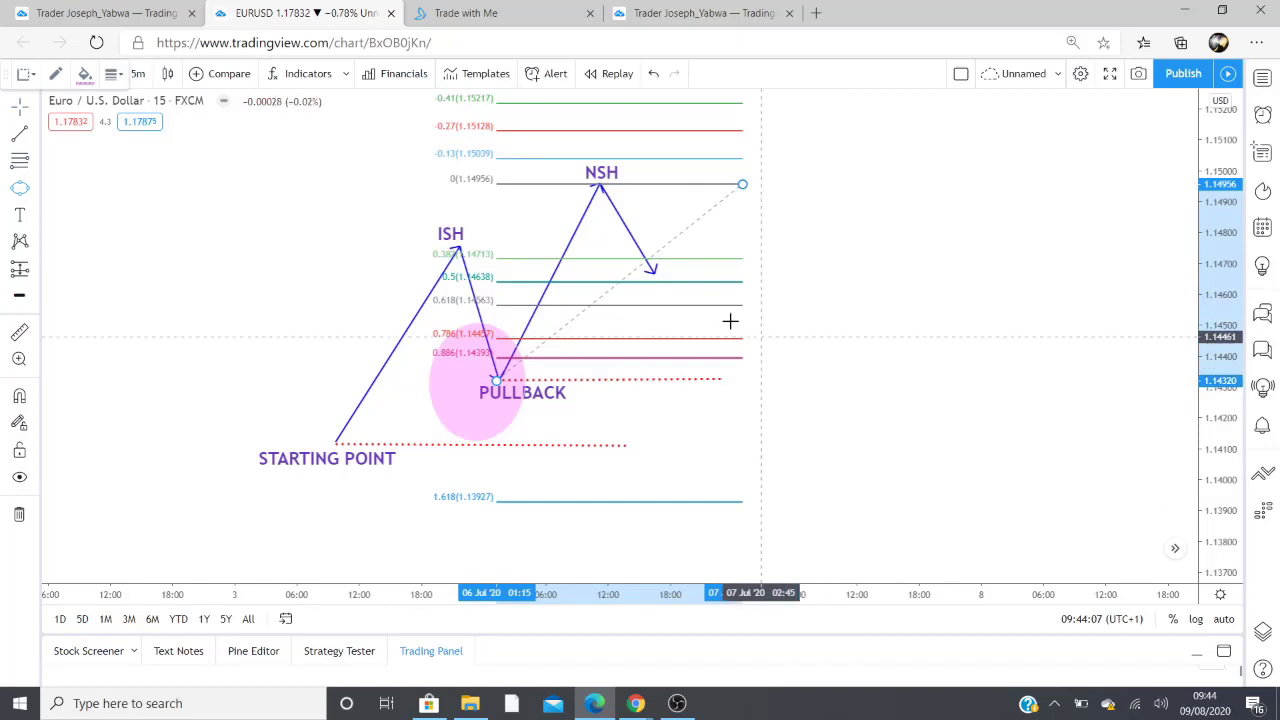
{"action": "left_click", "coordinate": [653, 259]}
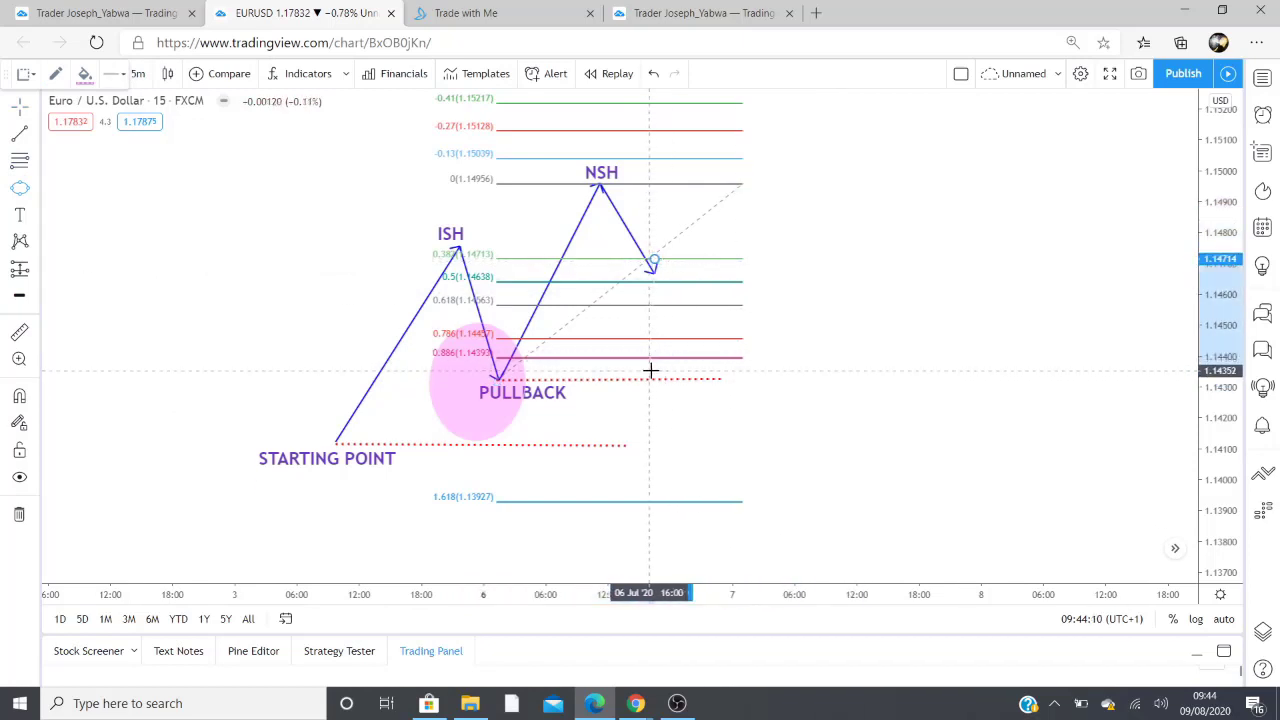
{"action": "left_click", "coordinate": [652, 372]}
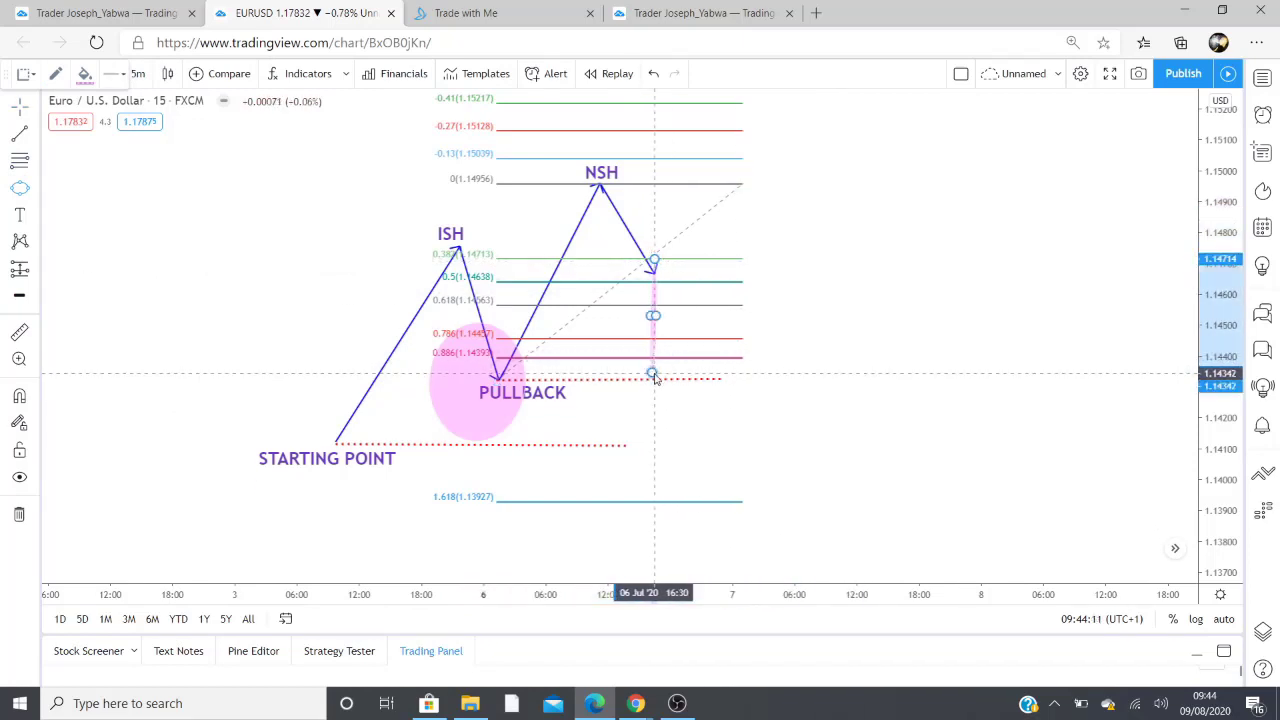
{"action": "left_click", "coordinate": [598, 367]}
{"action": "left_click_drag", "start_coordinate": [654, 268], "coordinate": [652, 380]}
{"action": "left_click", "coordinate": [652, 379]}
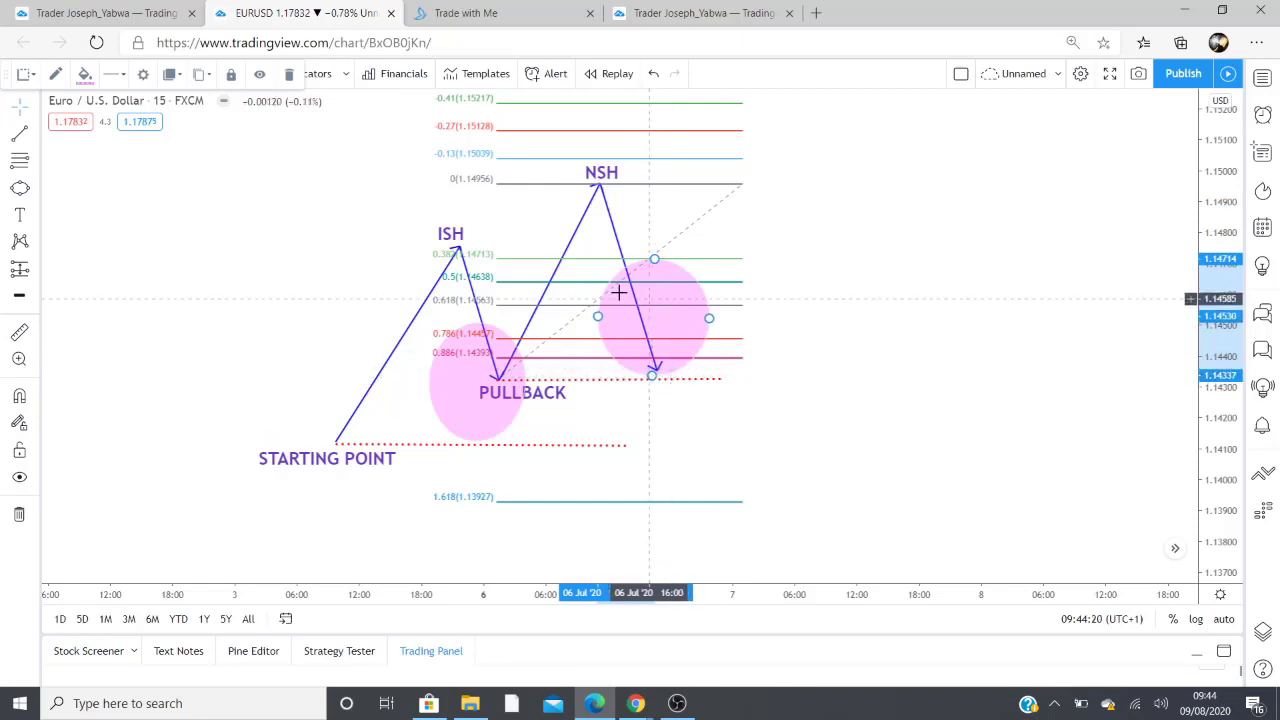
{"action": "left_click", "coordinate": [785, 515]}
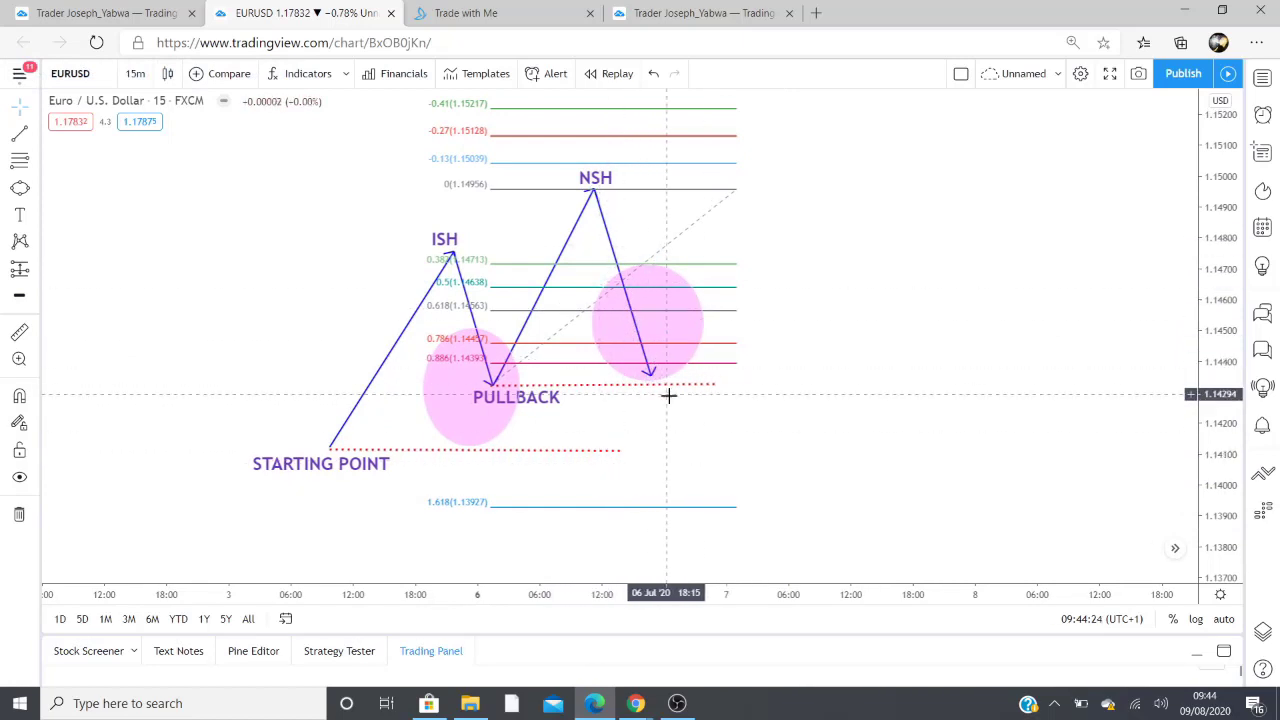
- Draw a rising arrow from the second pullback low at about 1.1435 to about 1.1503, above the first NSH
{"action": "left_click", "coordinate": [37, 133]}
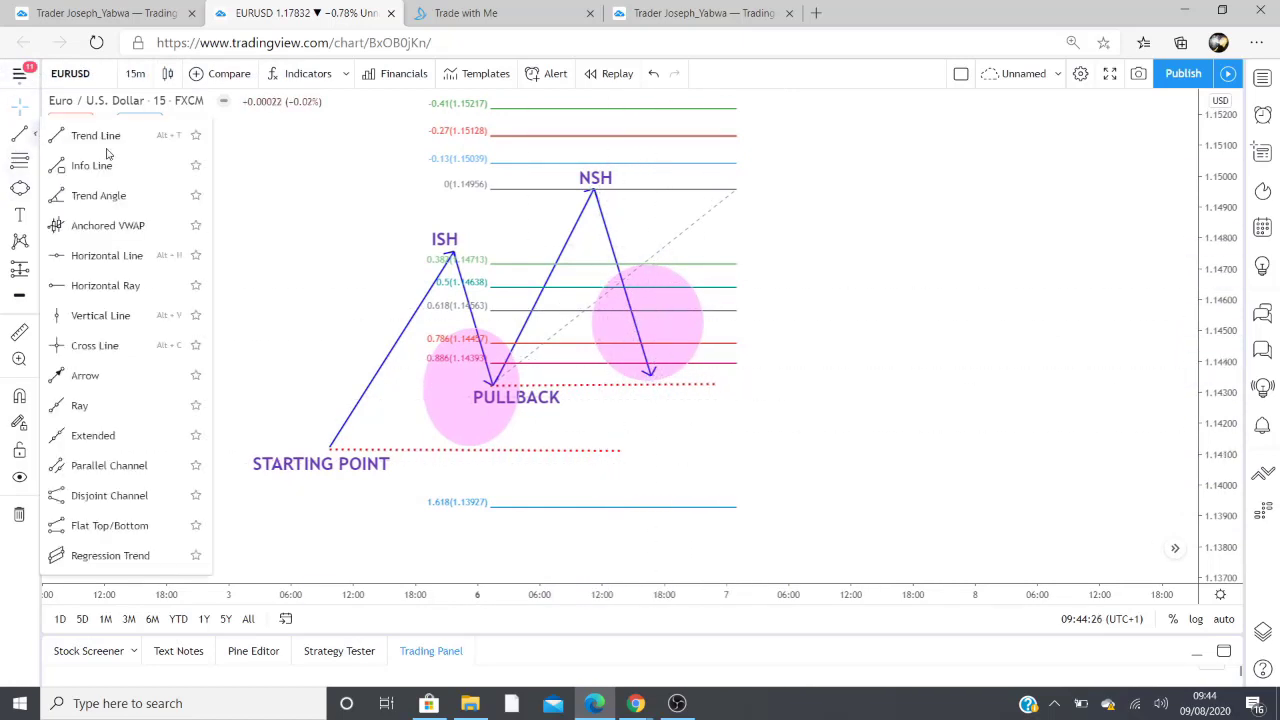
{"action": "left_click", "coordinate": [86, 451]}
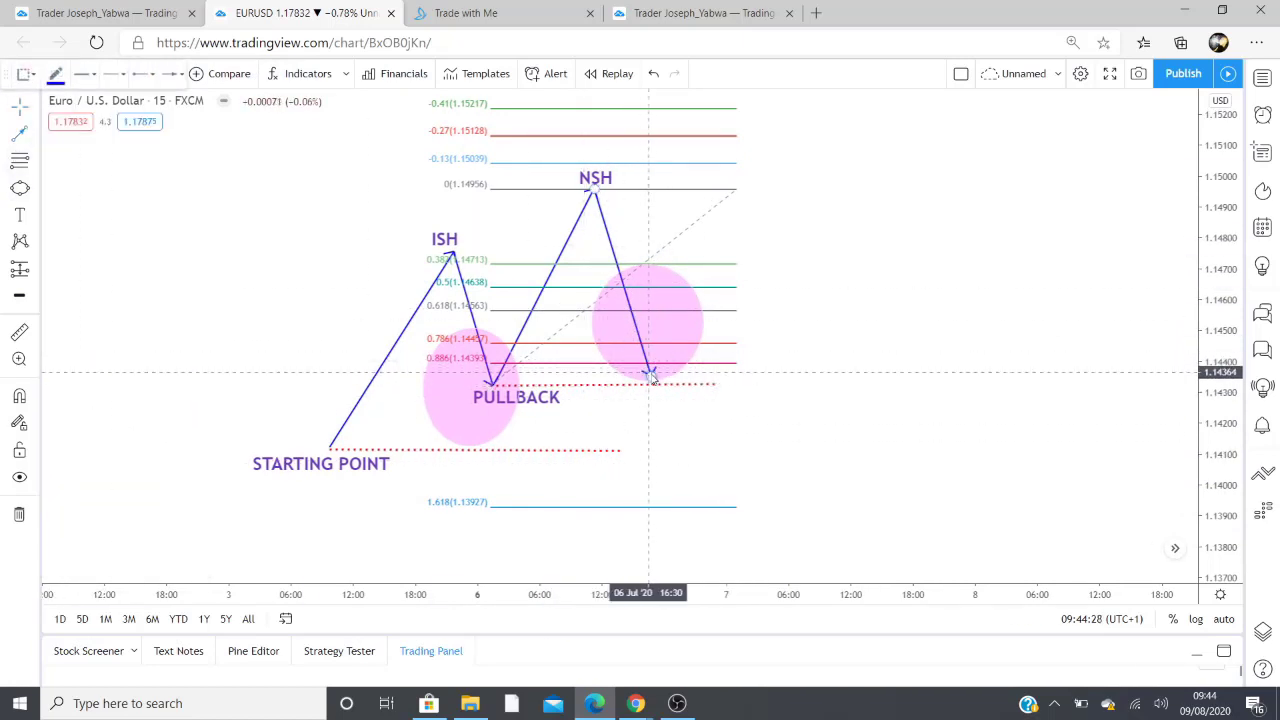
{"action": "left_click", "coordinate": [651, 373]}
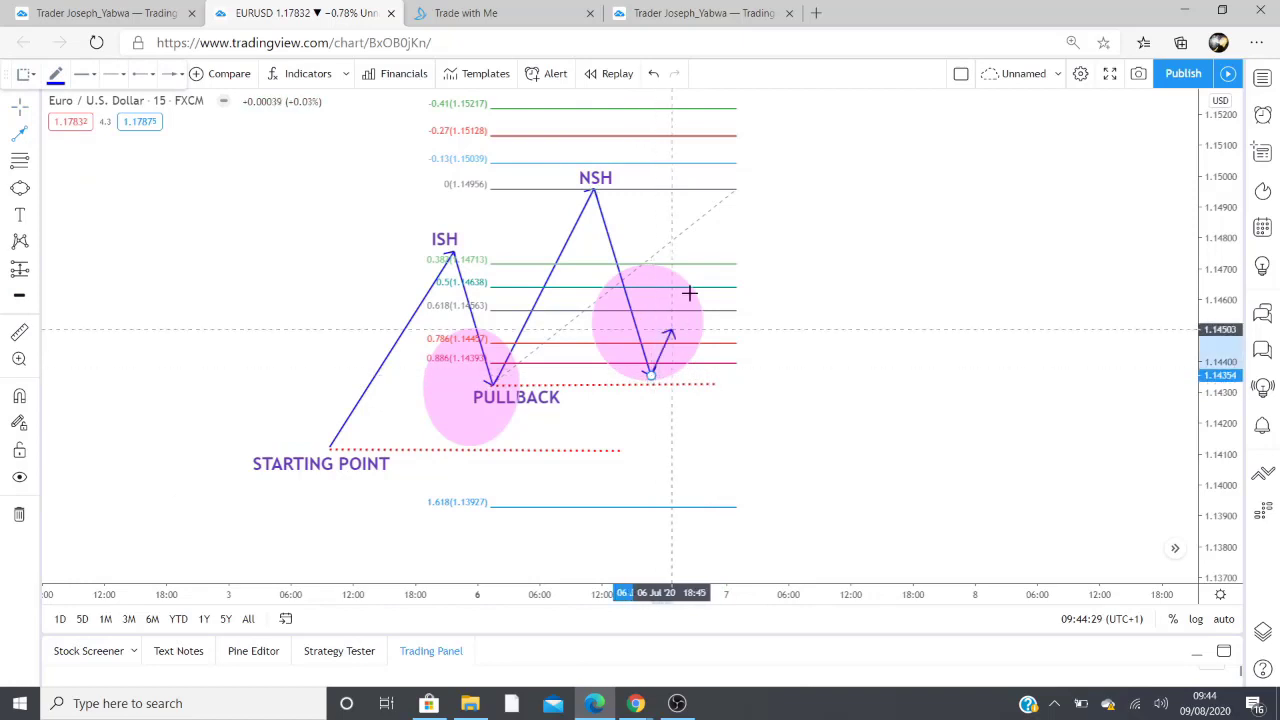
{"action": "left_click", "coordinate": [757, 167]}
- Add the text label NSH and place it just above the tip of the latest rising arrow
{"action": "left_click", "coordinate": [22, 213]}
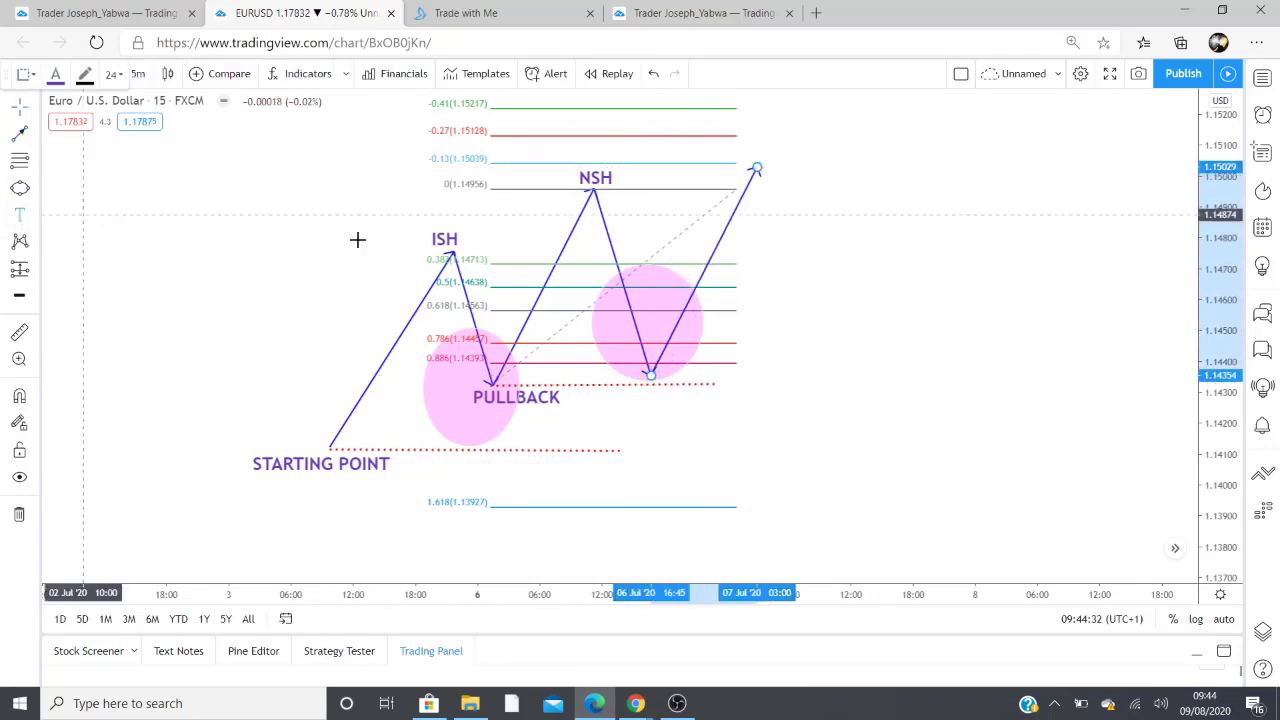
{"action": "left_click", "coordinate": [764, 150]}
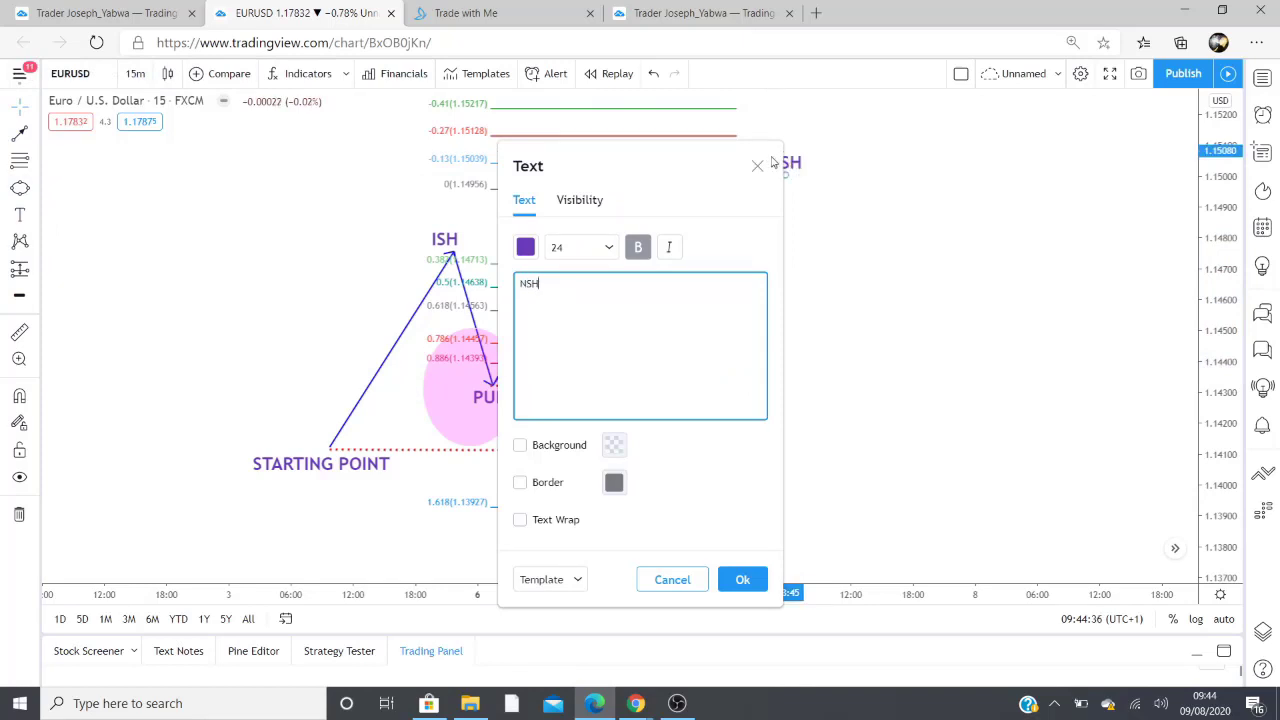
{"action": "left_click", "coordinate": [743, 580]}
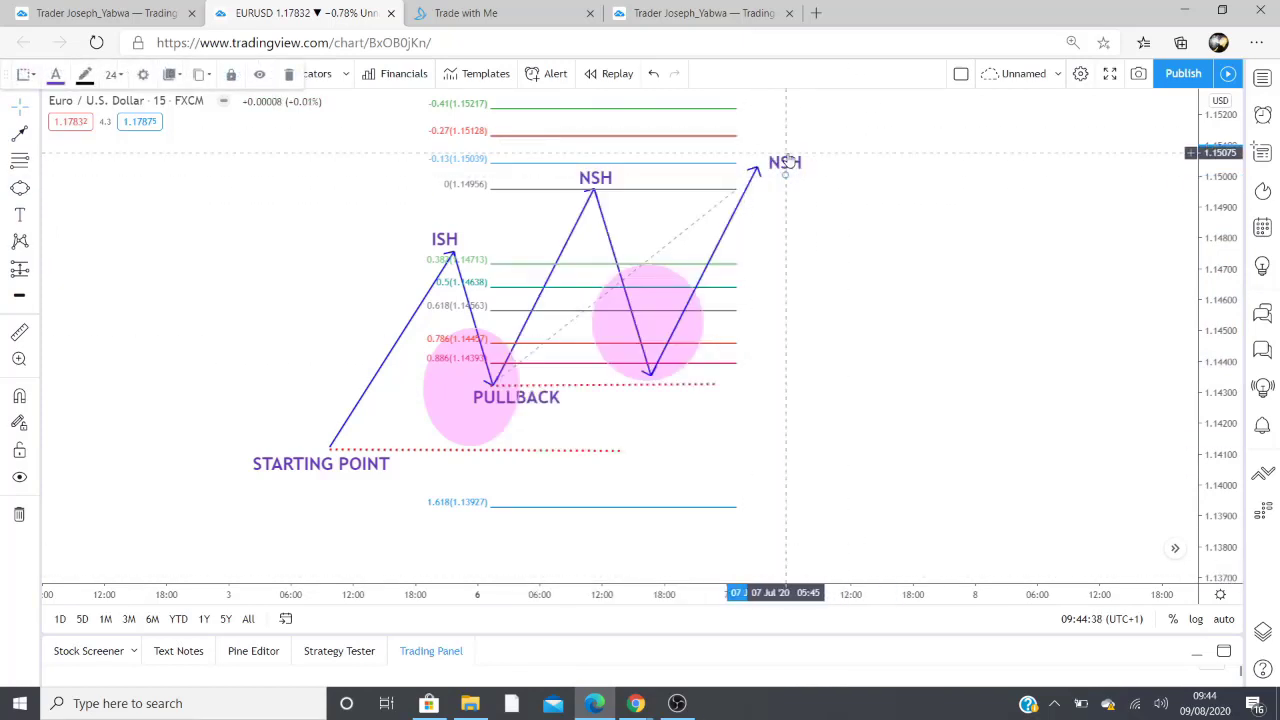
{"action": "left_click_drag", "start_coordinate": [777, 160], "coordinate": [764, 153]}
{"action": "left_click", "coordinate": [822, 283]}
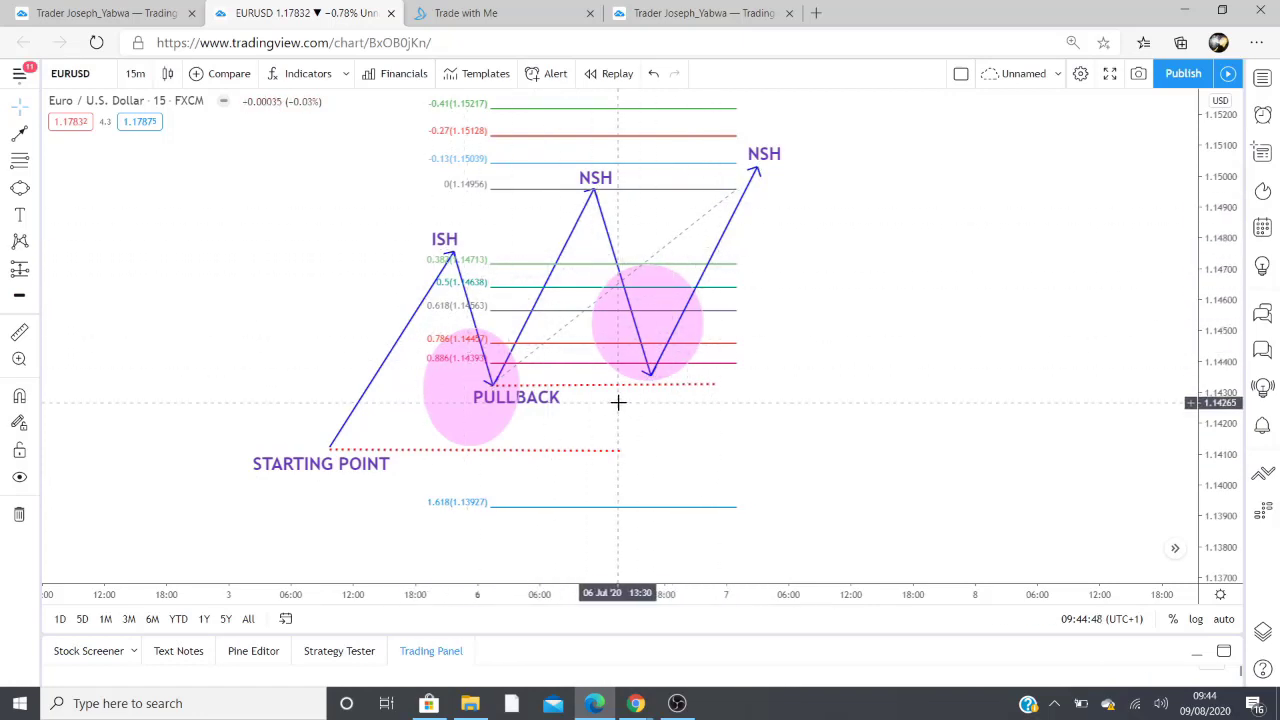
- Draw a freehand brush curve of rising peaks and troughs beside the diagram, from about 1.1405 to about 1.1527
{"action": "left_click", "coordinate": [32, 134]}
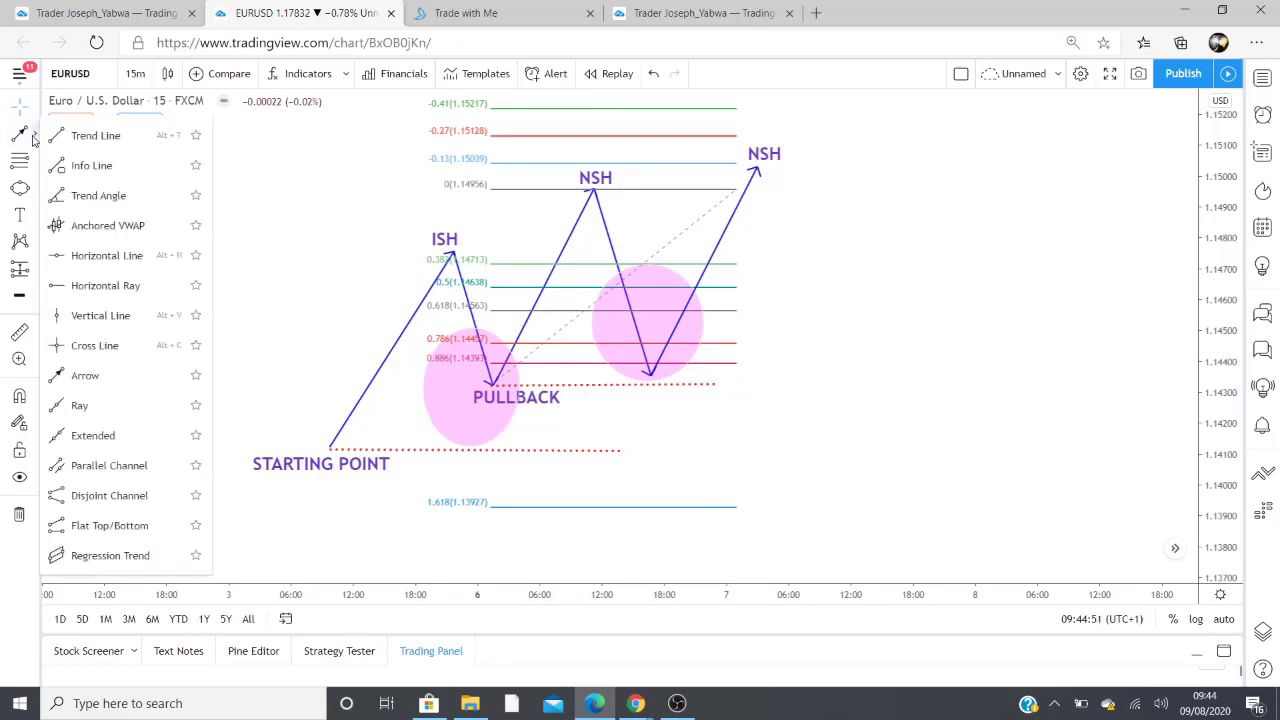
{"action": "left_click", "coordinate": [36, 189]}
{"action": "left_click", "coordinate": [64, 187]}
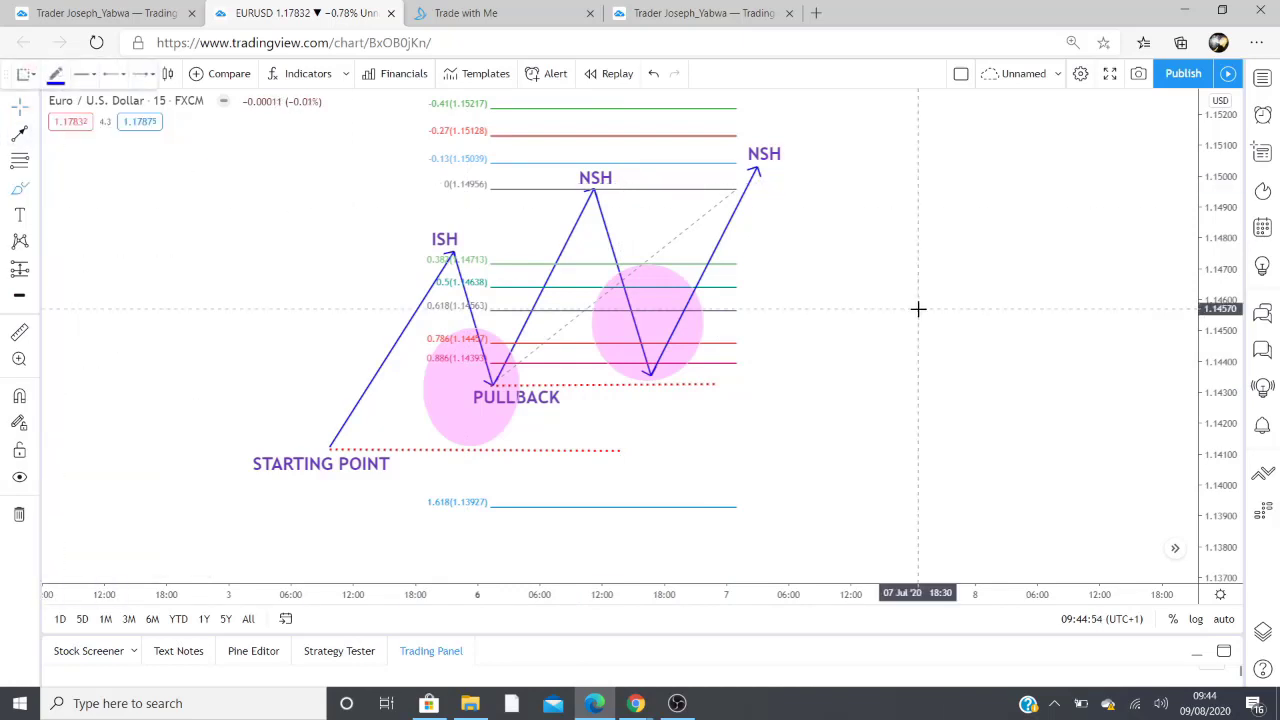
{"action": "mouse_move", "coordinate": [812, 468]}
{"action": "left_mouse_down"}
{"action": "mouse_move", "coordinate": [894, 306]}
{"action": "mouse_move", "coordinate": [938, 383]}
{"action": "mouse_move", "coordinate": [1026, 211]}
{"action": "mouse_move", "coordinate": [1074, 286]}
{"action": "mouse_move", "coordinate": [1134, 117]}
{"action": "left_mouse_up"}
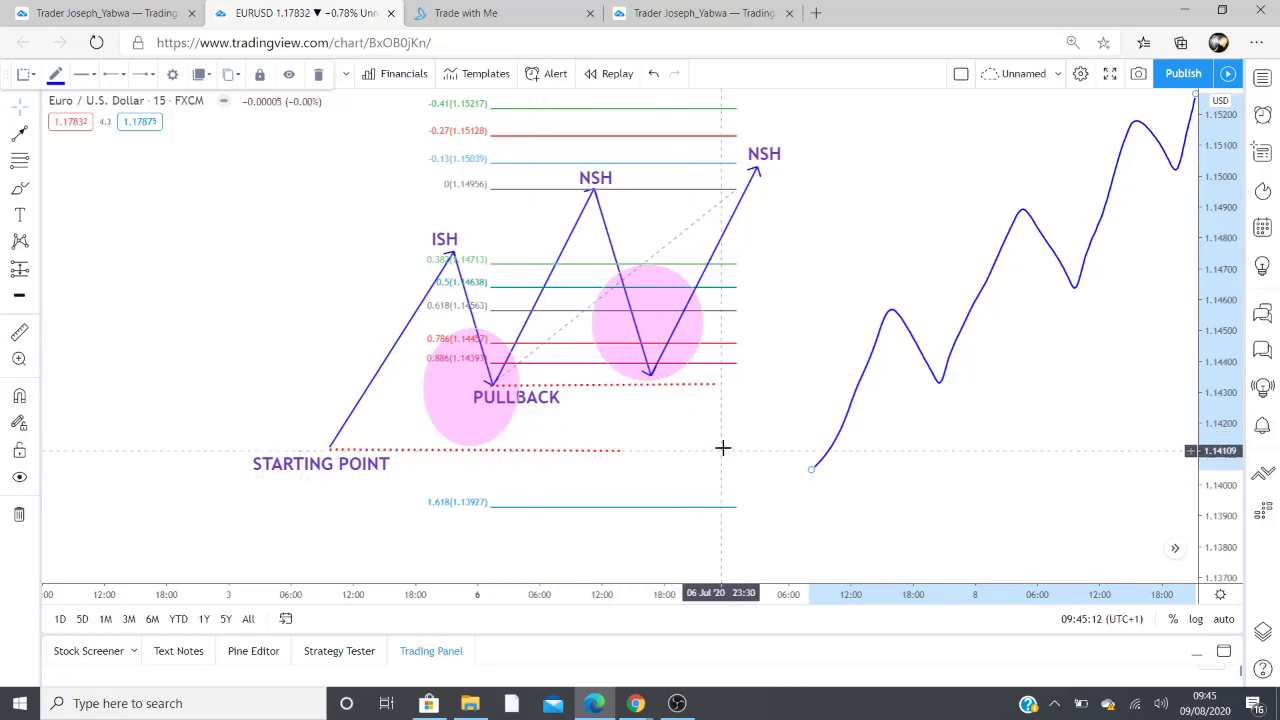
- Bring the EURUSD candles of early July 2020 into view
{"action": "mouse_move", "coordinate": [735, 468]}
{"action": "left_mouse_down"}
{"action": "mouse_move", "coordinate": [746, 317]}
{"action": "mouse_move", "coordinate": [723, 457]}
{"action": "mouse_move", "coordinate": [749, 440]}
{"action": "mouse_move", "coordinate": [762, 369]}
{"action": "mouse_move", "coordinate": [597, 409]}
{"action": "mouse_move", "coordinate": [497, 451]}
{"action": "mouse_move", "coordinate": [591, 477]}
{"action": "mouse_move", "coordinate": [513, 481]}
{"action": "left_mouse_up"}
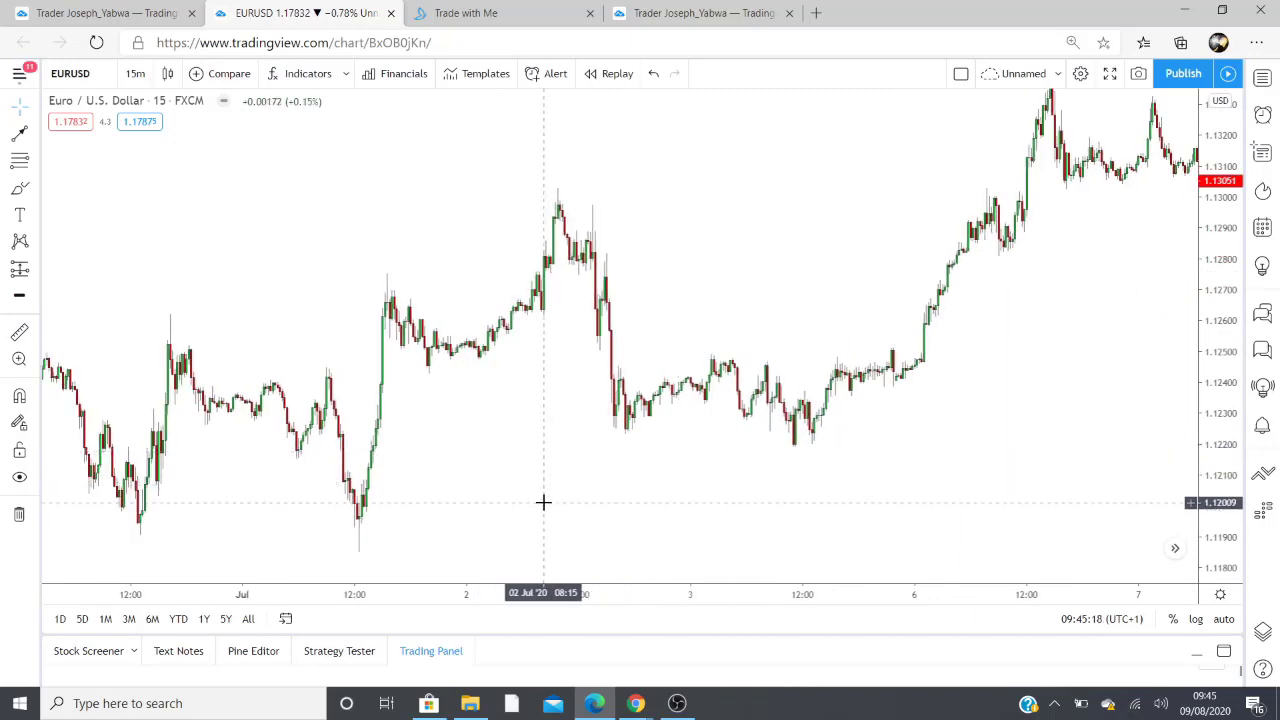
- Bring the 10 to 13 July 2020 candles into view and start a bar replay from just before 13 July
{"action": "left_click_drag", "start_coordinate": [569, 508], "coordinate": [583, 457]}
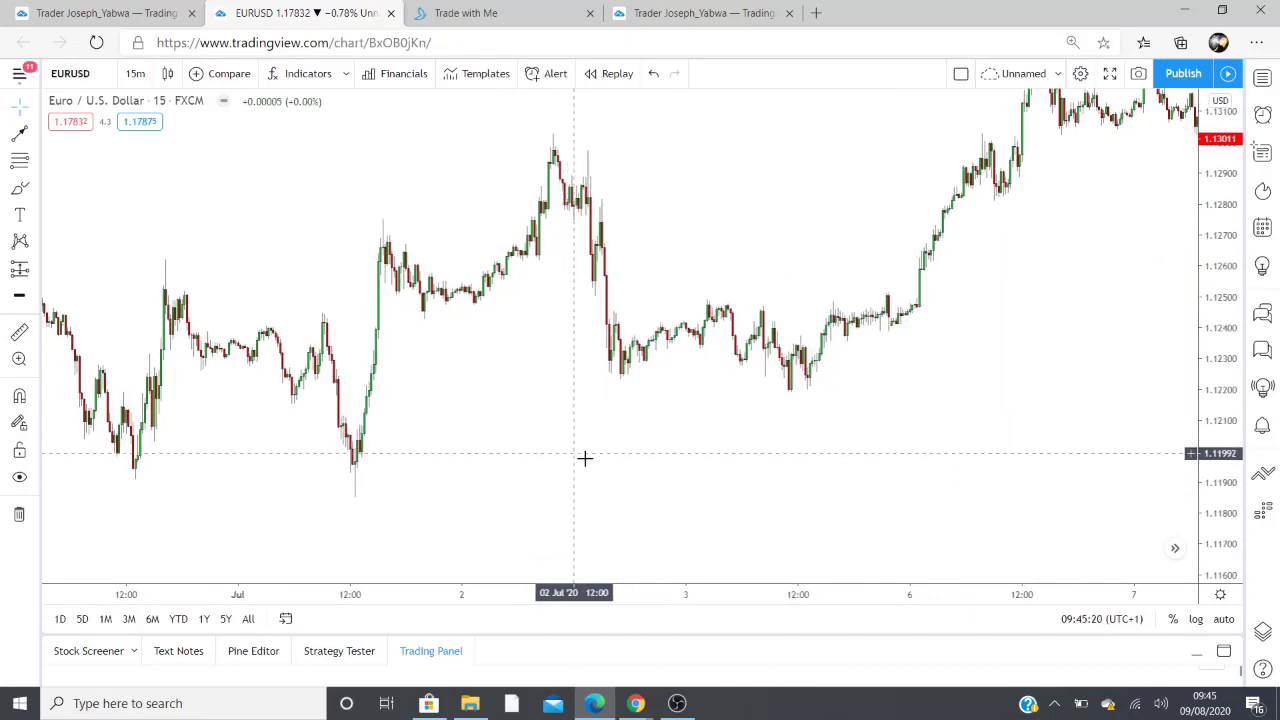
{"action": "left_click_drag", "start_coordinate": [663, 471], "coordinate": [616, 489]}
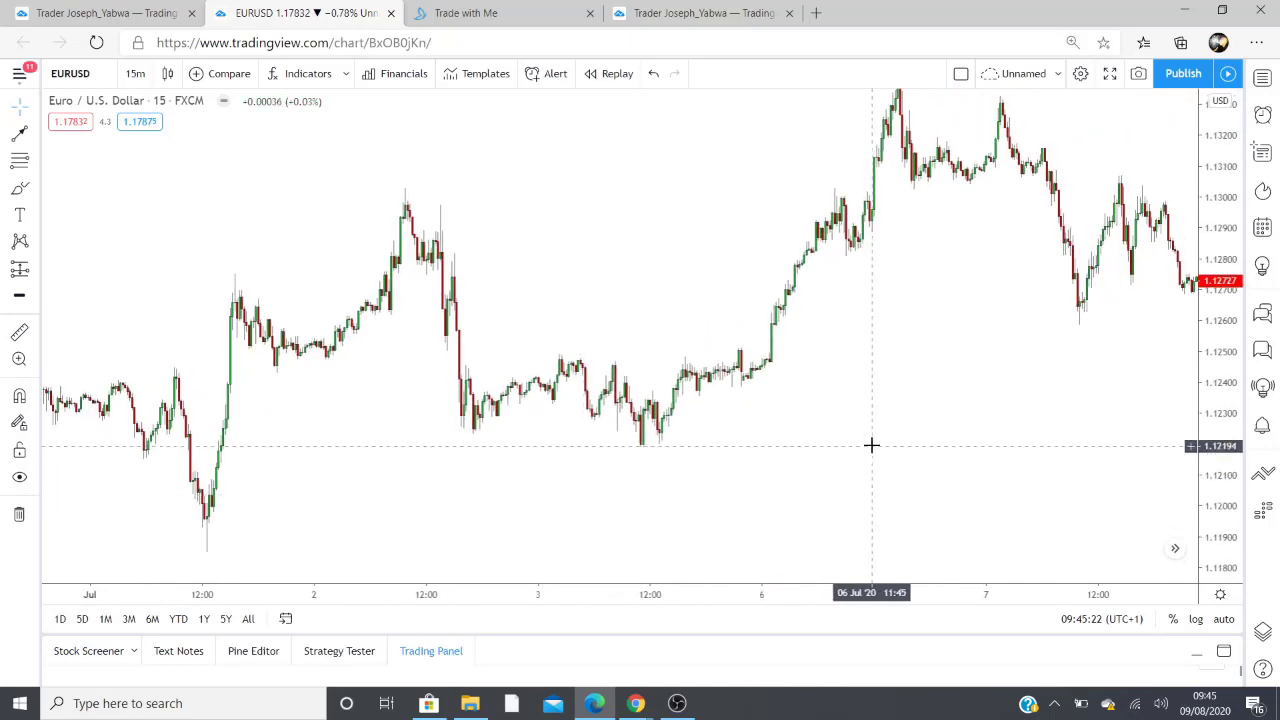
{"action": "left_click_drag", "start_coordinate": [951, 446], "coordinate": [697, 483]}
{"action": "left_click_drag", "start_coordinate": [952, 435], "coordinate": [729, 486]}
{"action": "mouse_move", "coordinate": [903, 509]}
{"action": "left_mouse_down"}
{"action": "mouse_move", "coordinate": [812, 490]}
{"action": "mouse_move", "coordinate": [777, 537]}
{"action": "mouse_move", "coordinate": [667, 535]}
{"action": "mouse_move", "coordinate": [657, 494]}
{"action": "mouse_move", "coordinate": [672, 488]}
{"action": "left_mouse_up"}
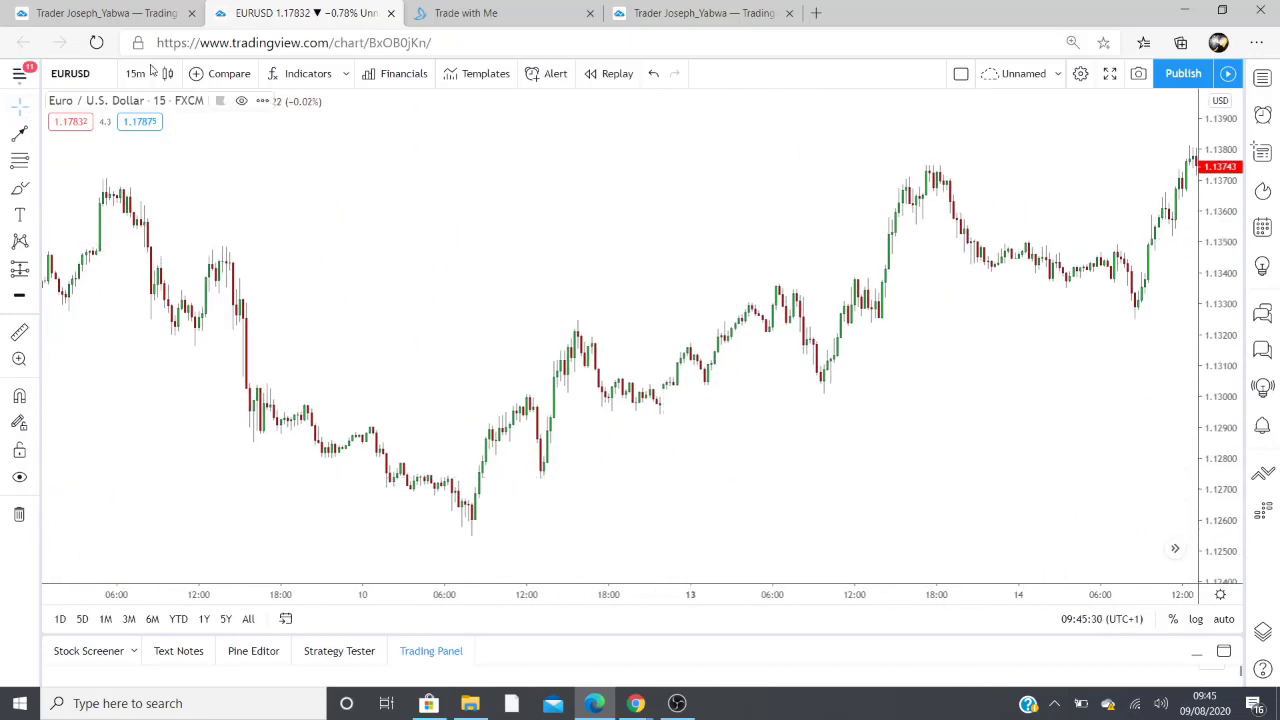
{"action": "left_click", "coordinate": [617, 76]}
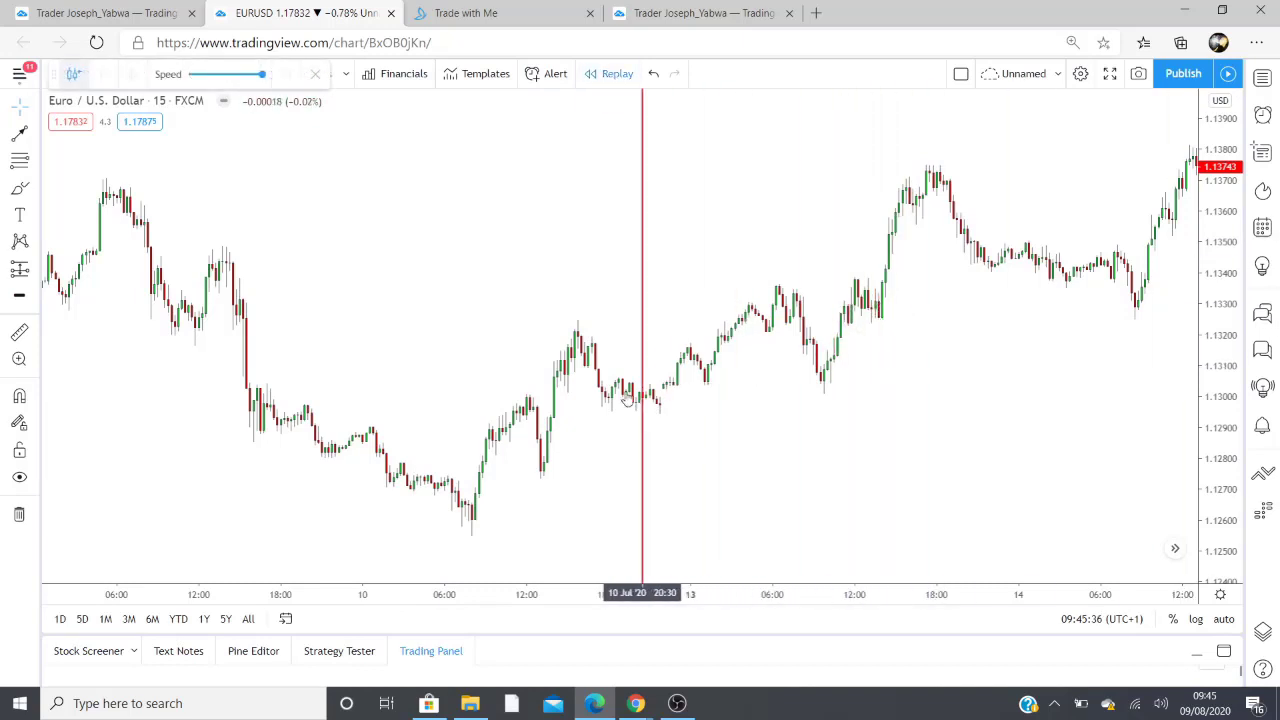
{"action": "left_click", "coordinate": [677, 386]}
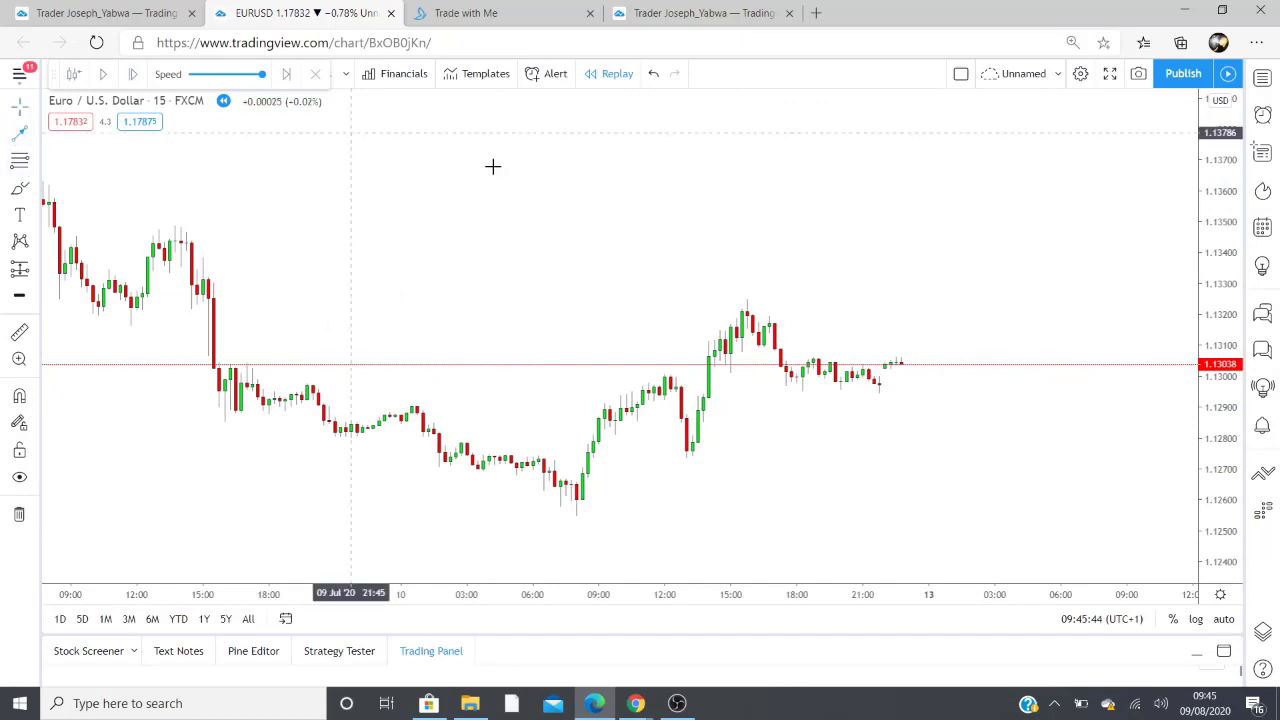
- Draw a rising arrow from the 10 July low at about 1.1255 to about 1.1301, and a falling arrow to about 1.1273
{"action": "left_click", "coordinate": [576, 514]}
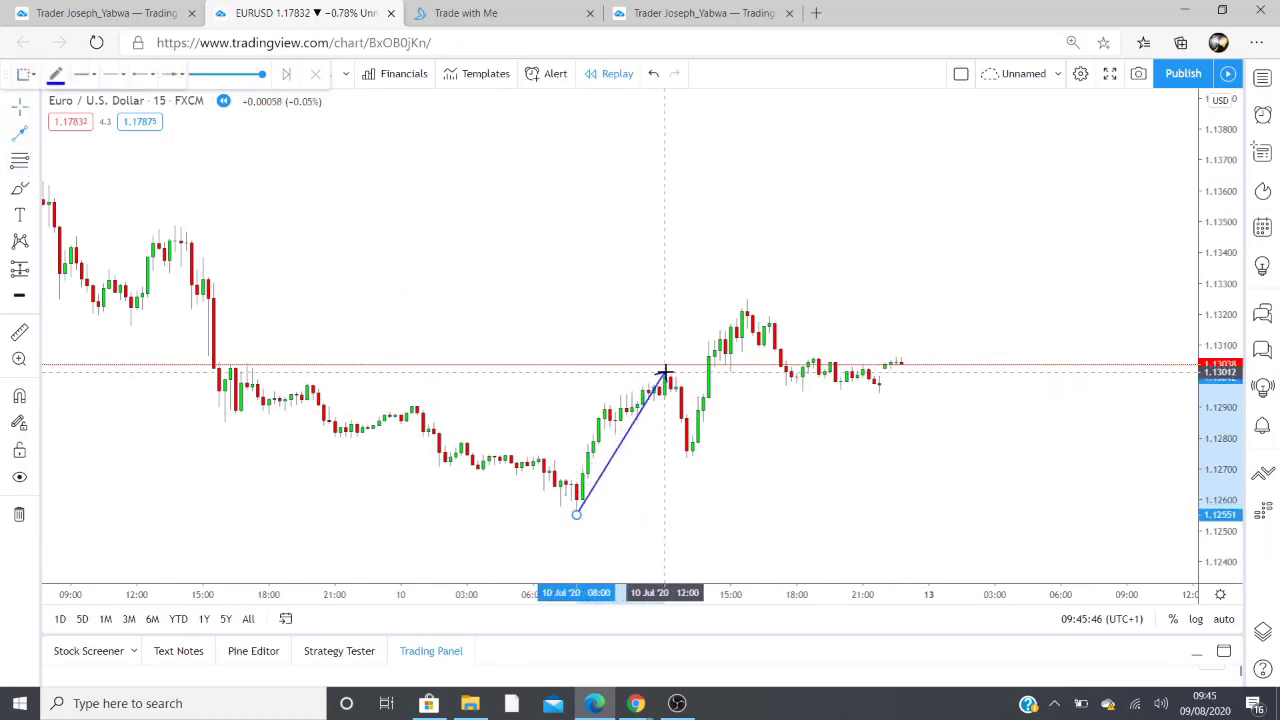
{"action": "left_click", "coordinate": [665, 375]}
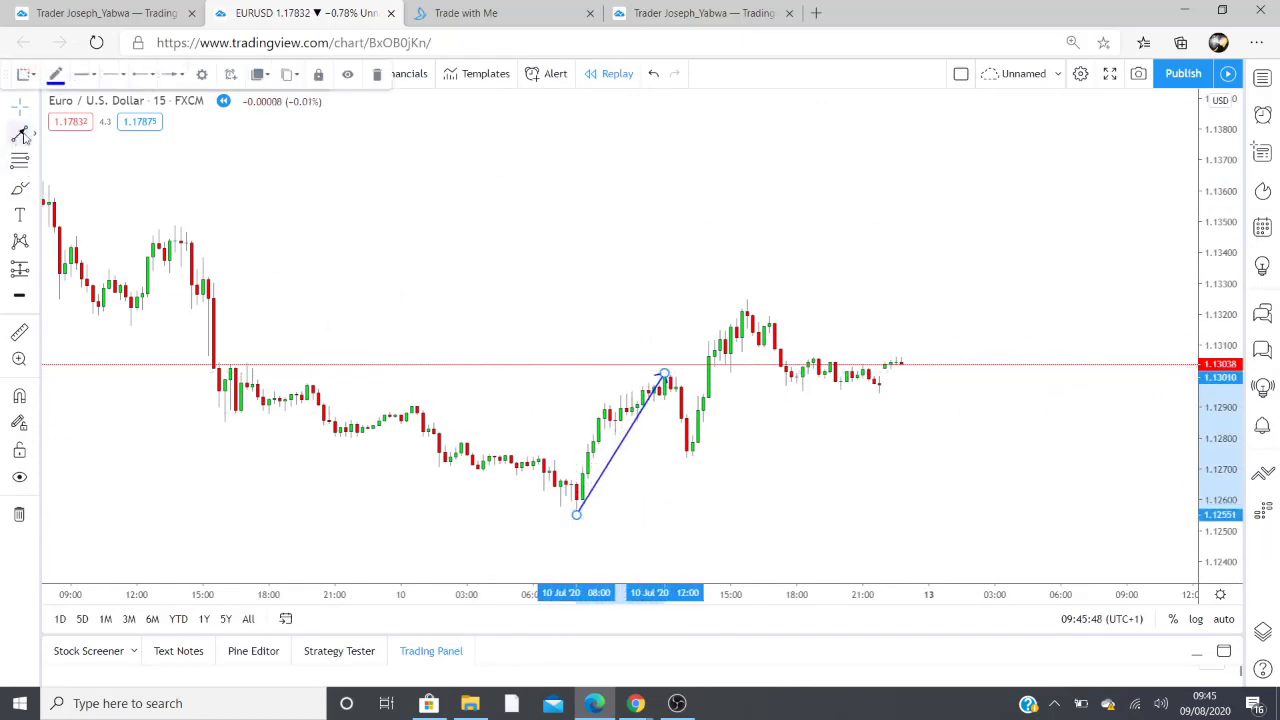
{"action": "left_click", "coordinate": [20, 134]}
{"action": "left_click", "coordinate": [665, 377]}
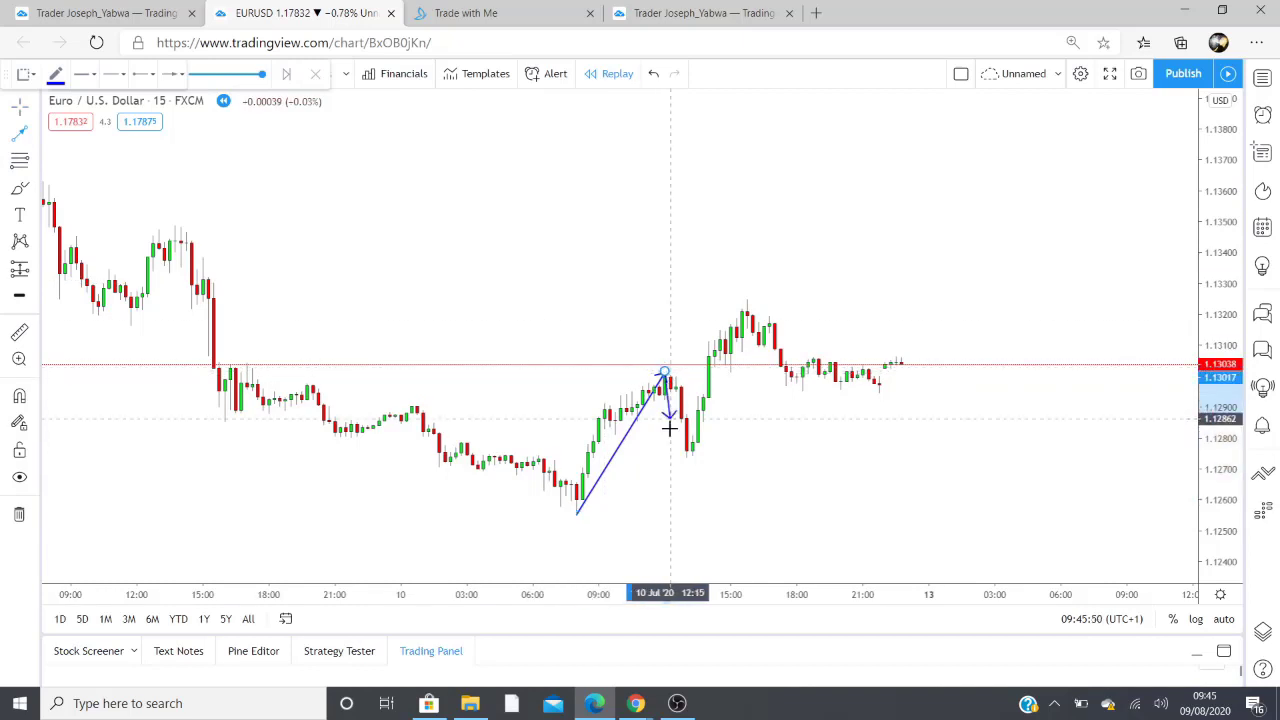
{"action": "left_click", "coordinate": [687, 458]}
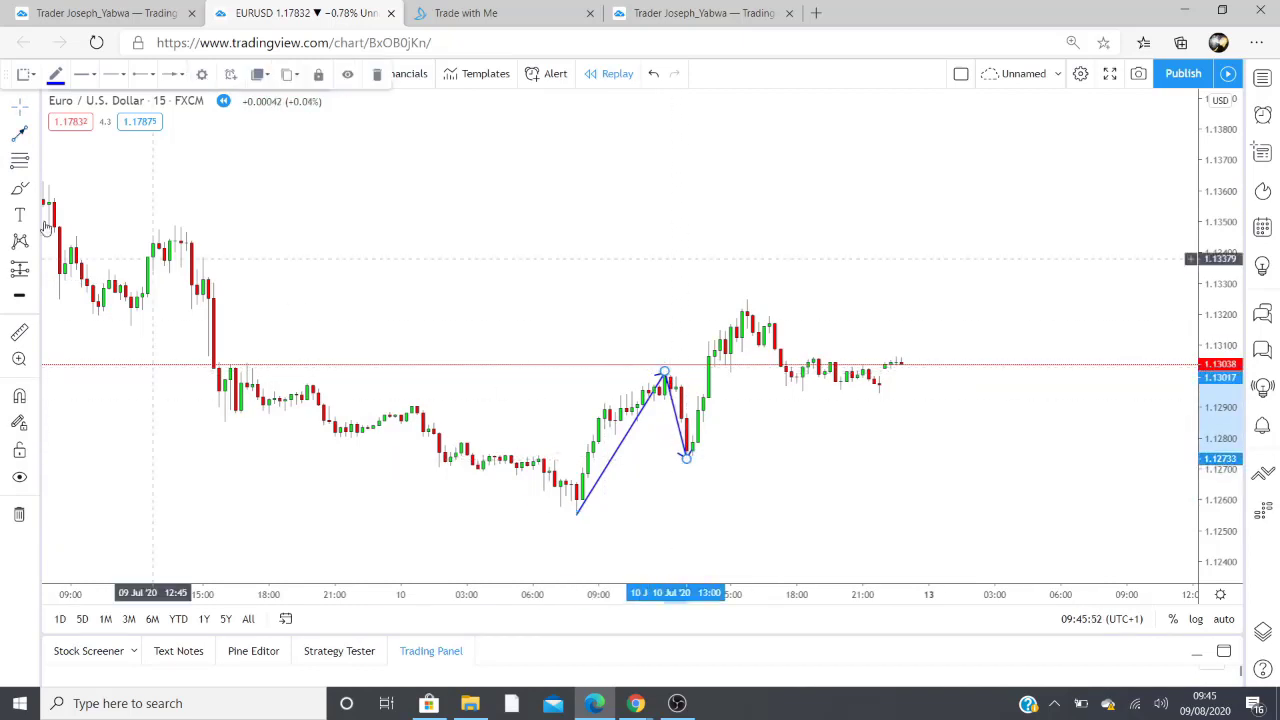
- Draw a rising arrow from the first pullback low at about 1.1273 to the swing high at about 1.1324
{"action": "left_click", "coordinate": [686, 459]}
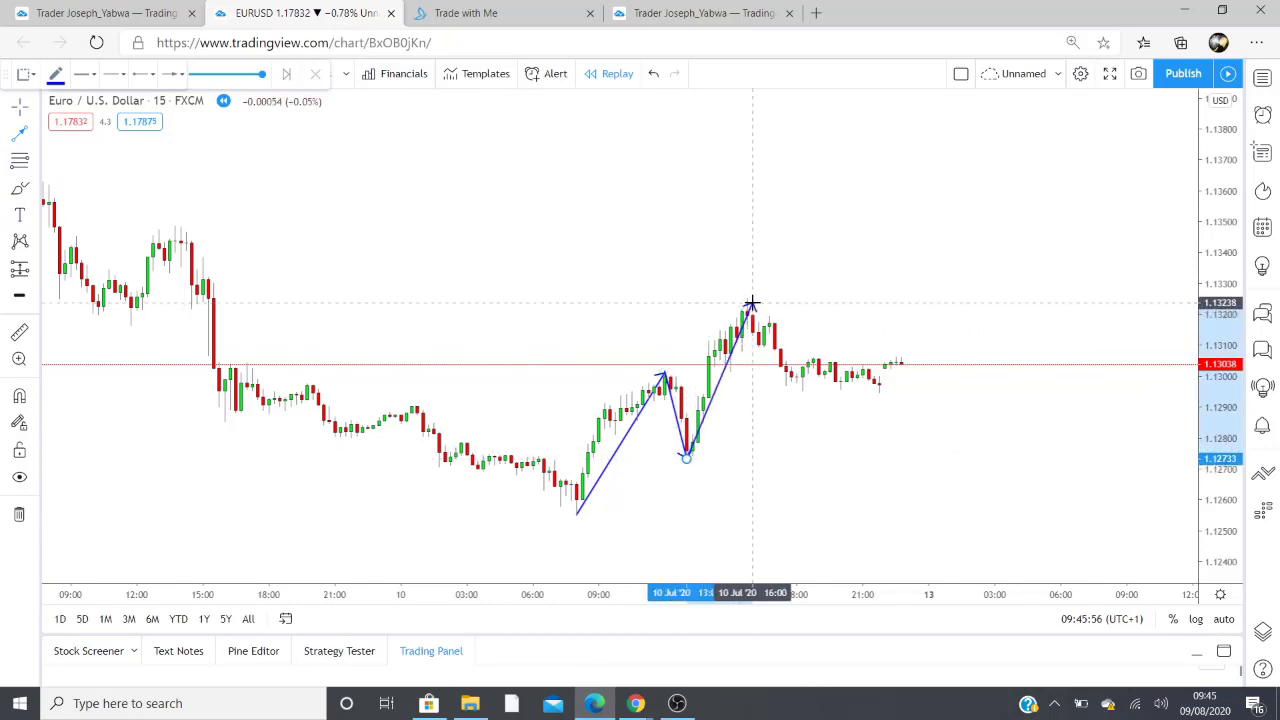
{"action": "left_click", "coordinate": [751, 303]}
{"action": "scroll", "coordinate": [794, 446], "scroll_direction": "up", "scroll_amount": 3}
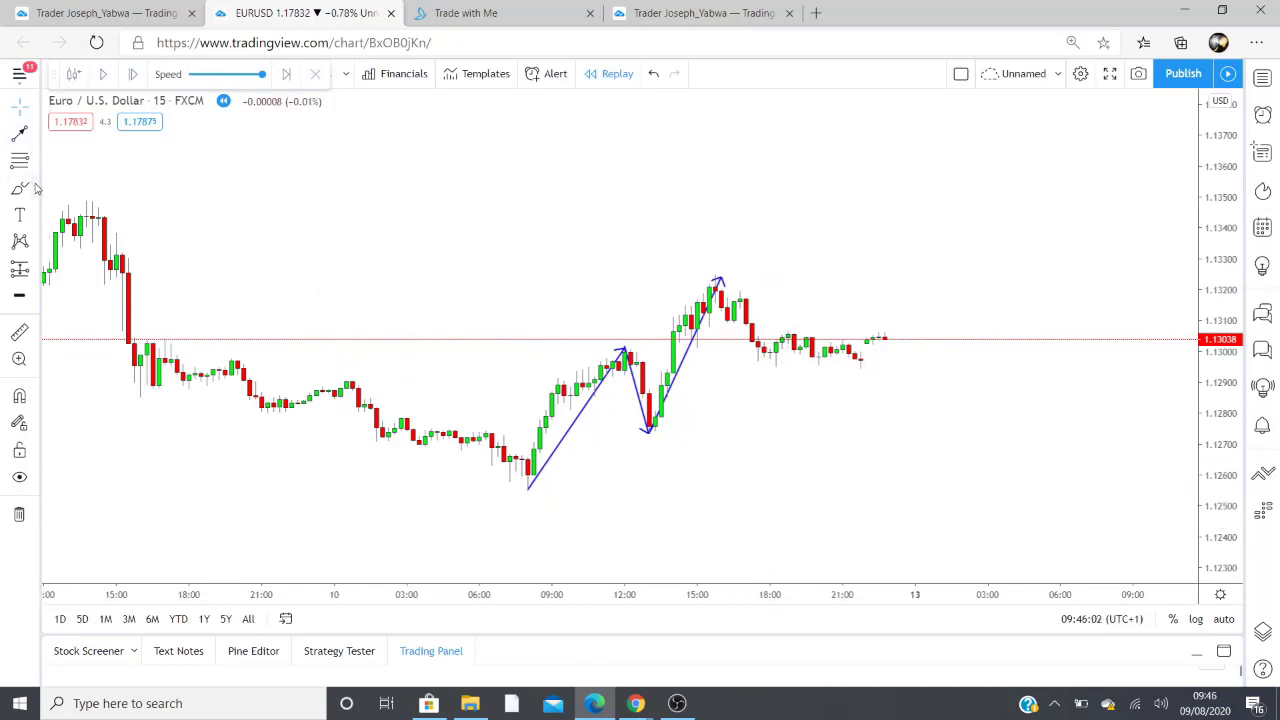
- Draw a horizontal dotted red trend line at about 1.1256 from the 10 July low to about 19:30
{"action": "left_click", "coordinate": [36, 140]}
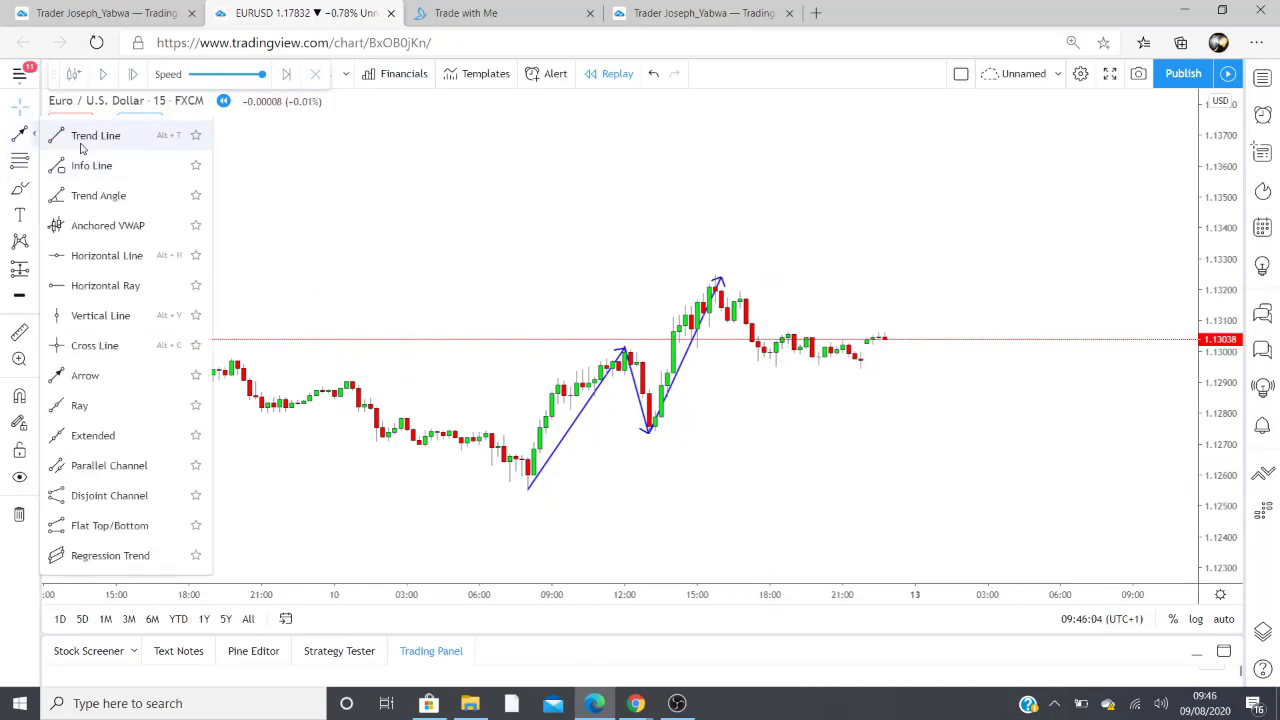
{"action": "left_click", "coordinate": [60, 131]}
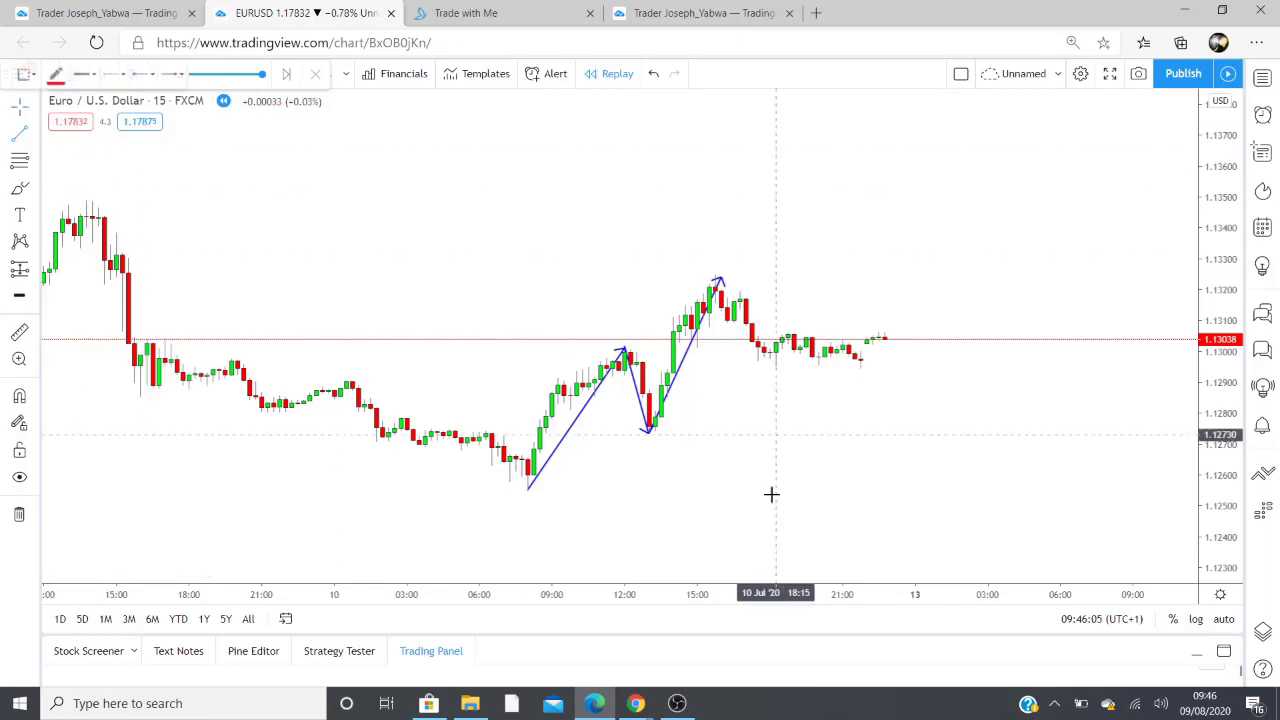
{"action": "left_click", "coordinate": [525, 490]}
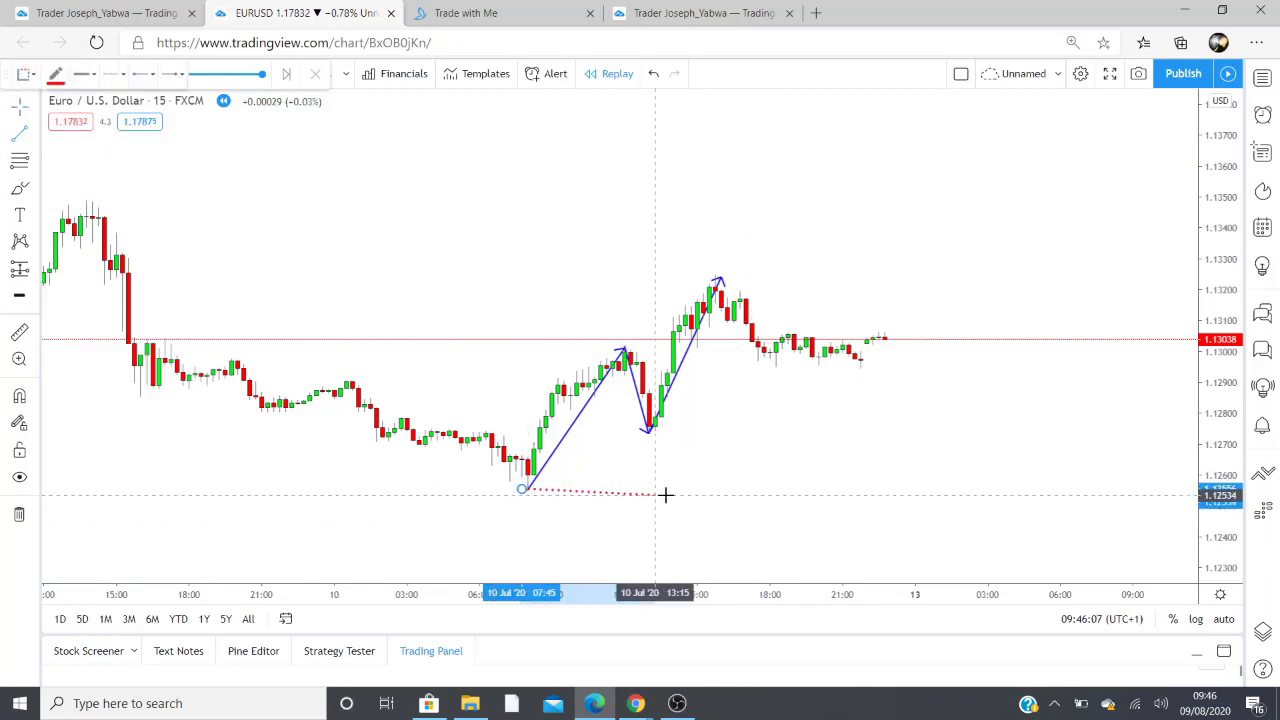
{"action": "left_click", "coordinate": [807, 488]}
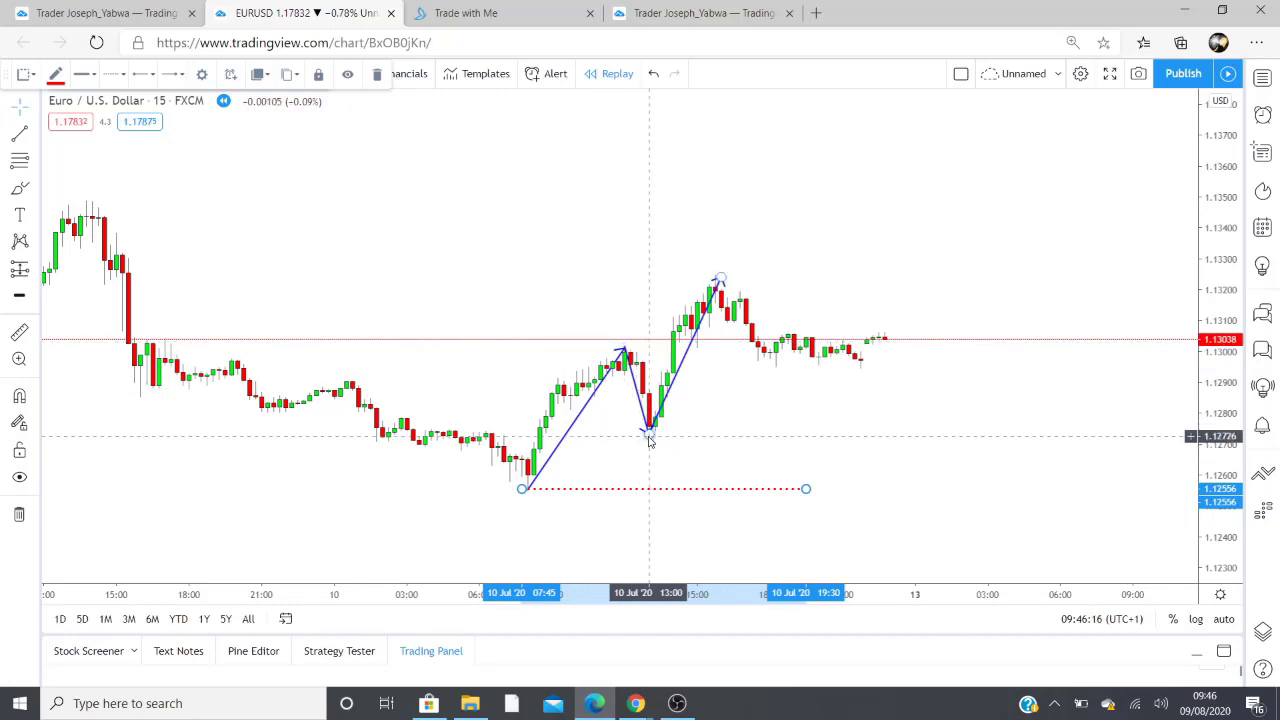
- Draw a Fibonacci retracement from the 10 July low at about 1.1256 up to the first swing high at about 1.1301
{"action": "left_click", "coordinate": [19, 162]}
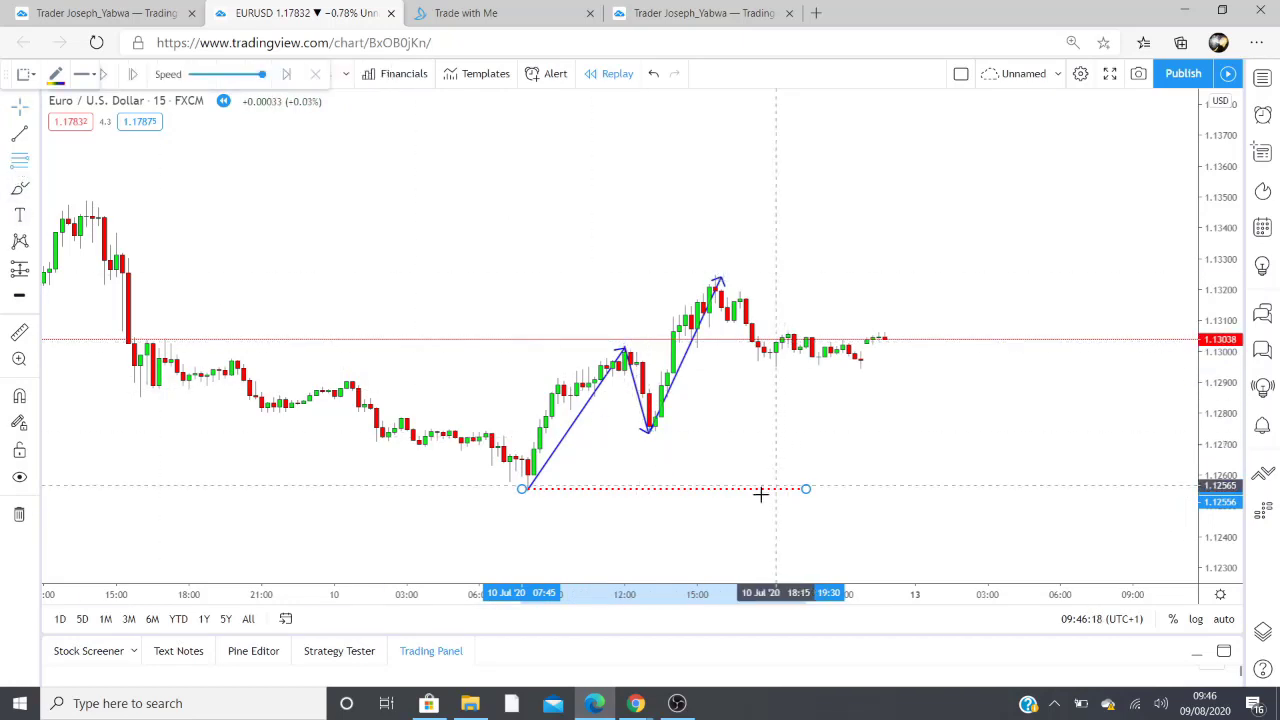
{"action": "left_click", "coordinate": [522, 490]}
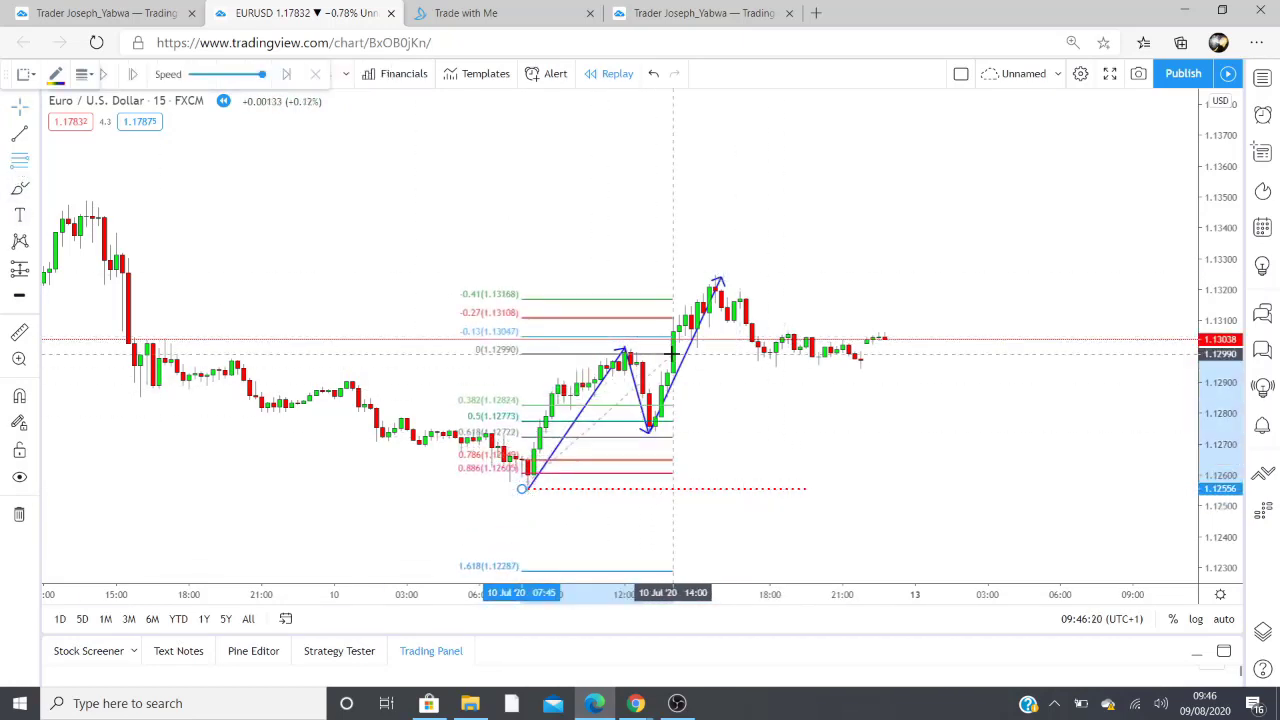
{"action": "left_click", "coordinate": [679, 345]}
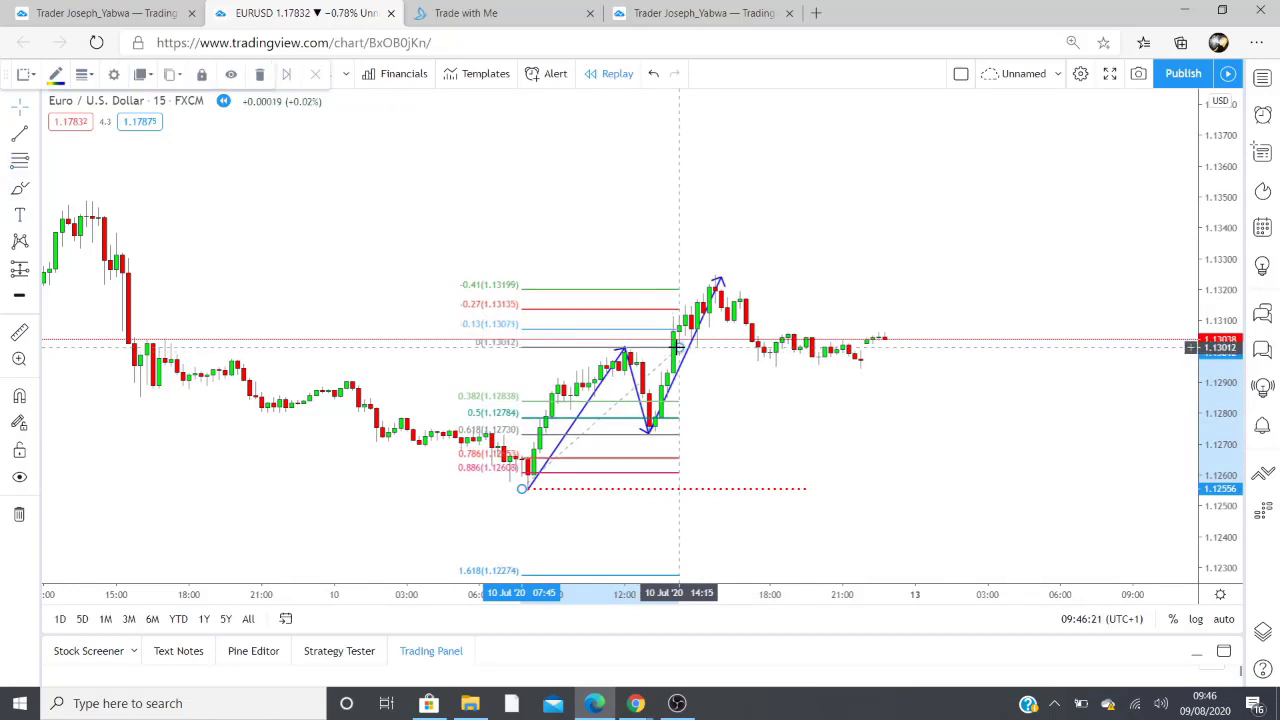
- Highlight the first pullback zone with an ellipse spanning about 1.1284 to 1.1257
{"action": "left_click", "coordinate": [35, 190]}
{"action": "left_click", "coordinate": [66, 279]}
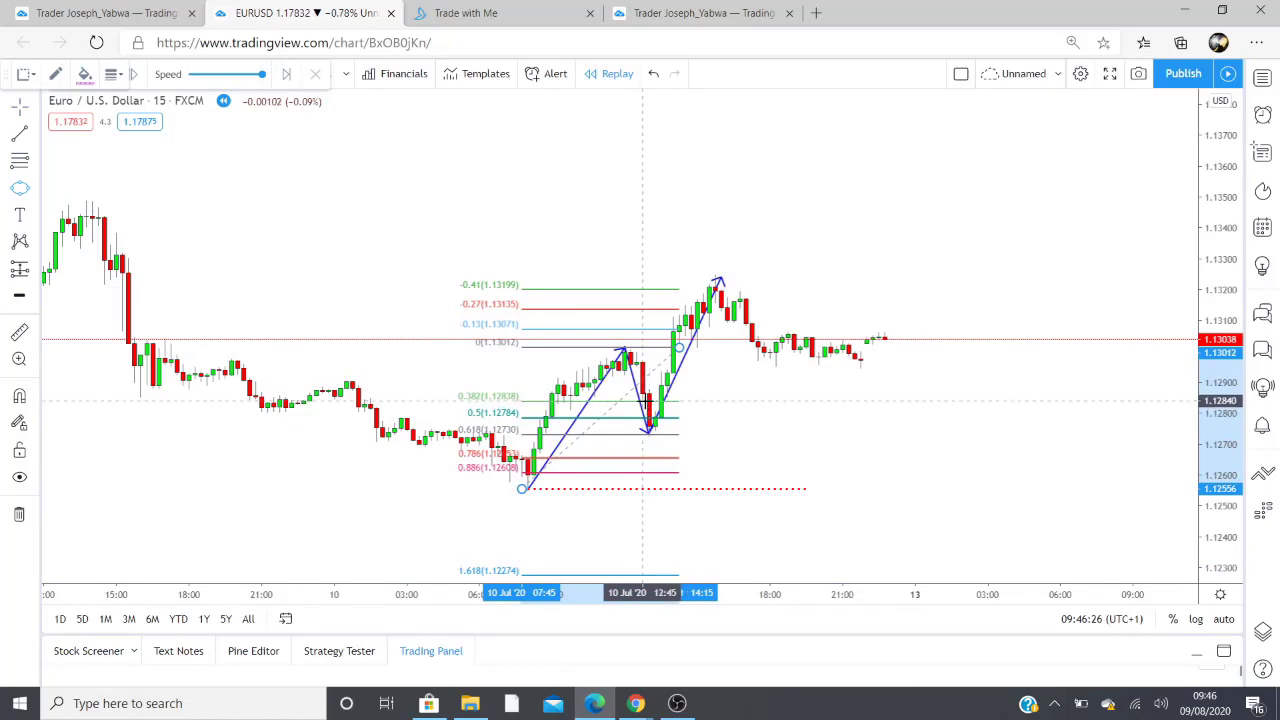
{"action": "left_click", "coordinate": [642, 484]}
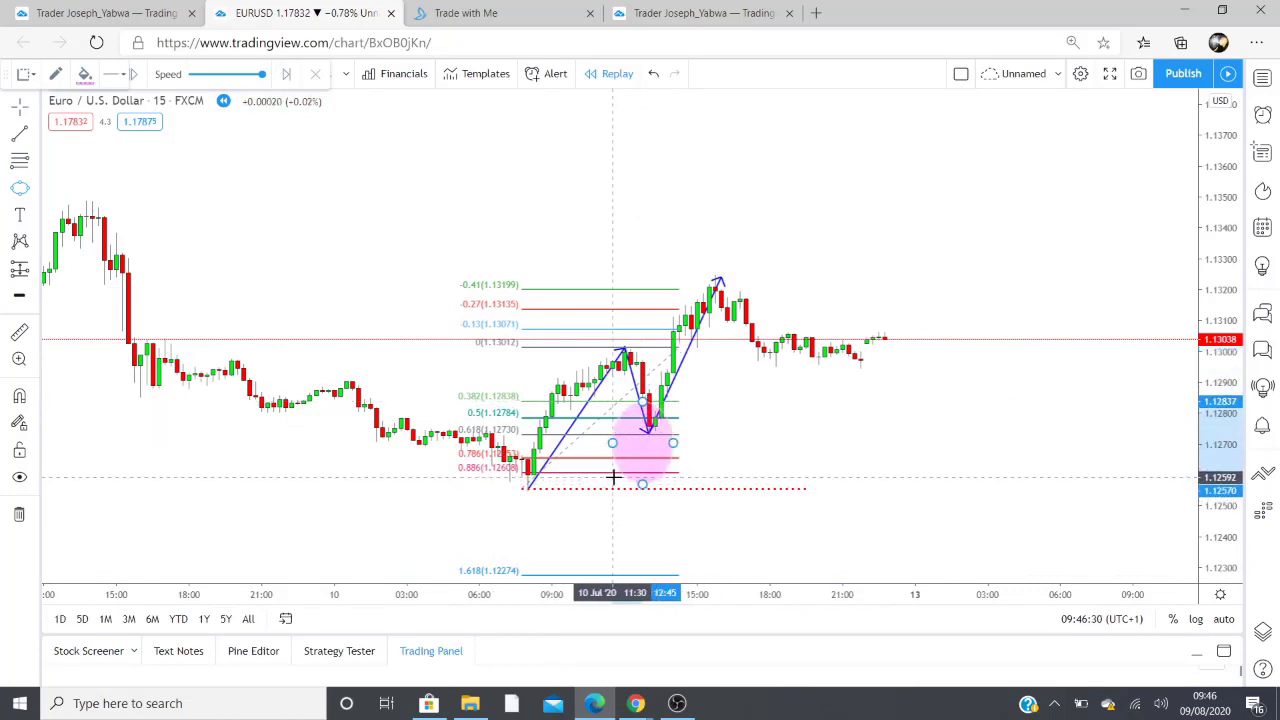
{"action": "left_click", "coordinate": [684, 443]}
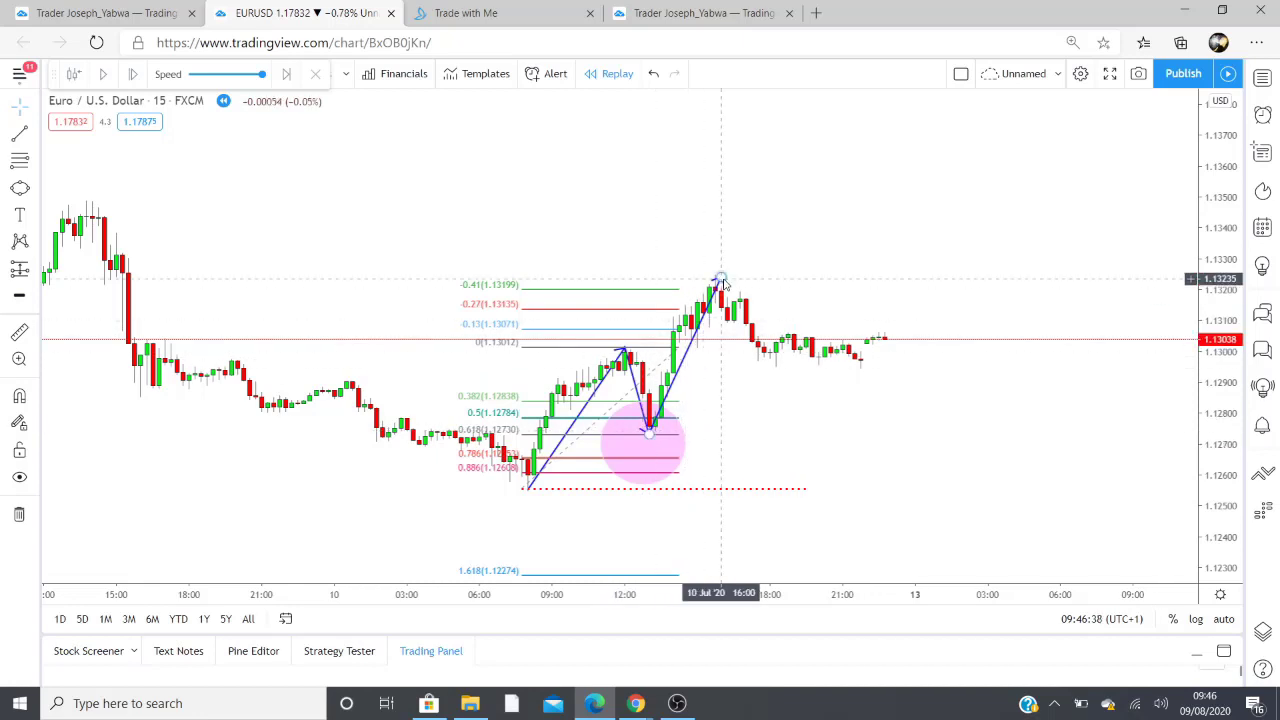
- Play the bar replay forward and pause it at about 05:30 on 13 July
{"action": "left_click_drag", "start_coordinate": [816, 418], "coordinate": [629, 437]}
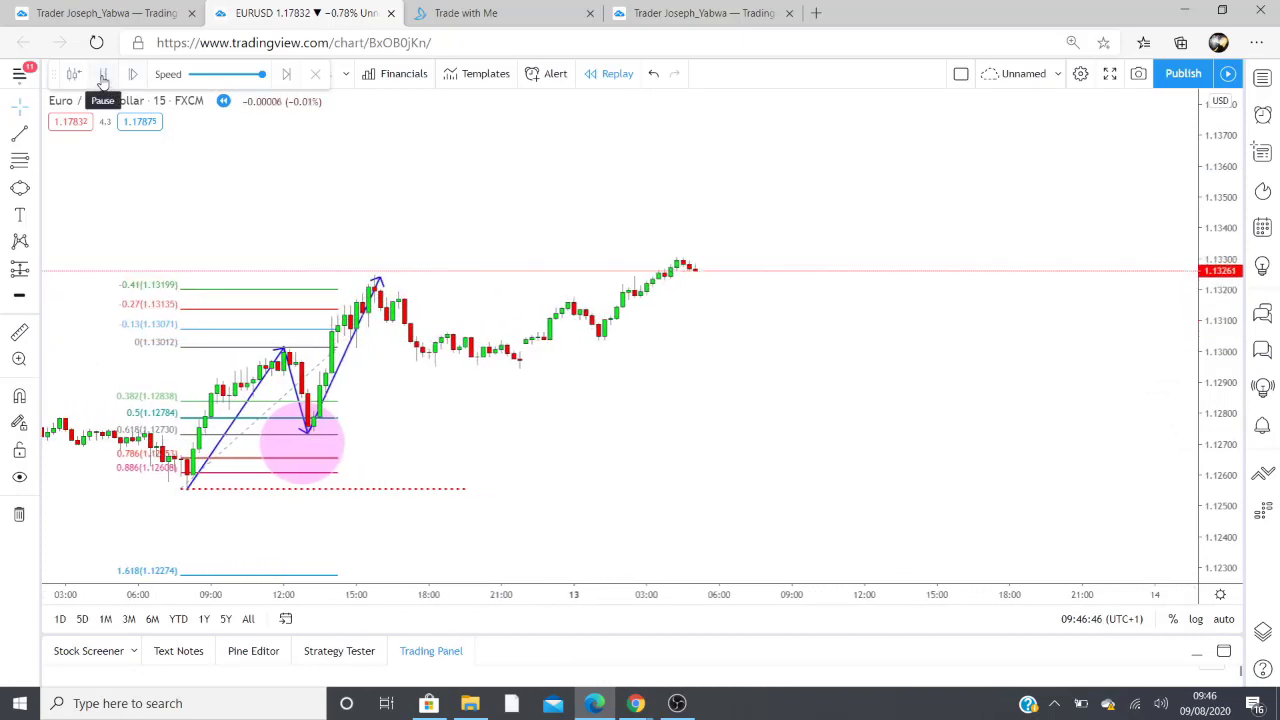
{"action": "left_click", "coordinate": [102, 76]}
{"action": "left_click_drag", "start_coordinate": [609, 498], "coordinate": [706, 497]}
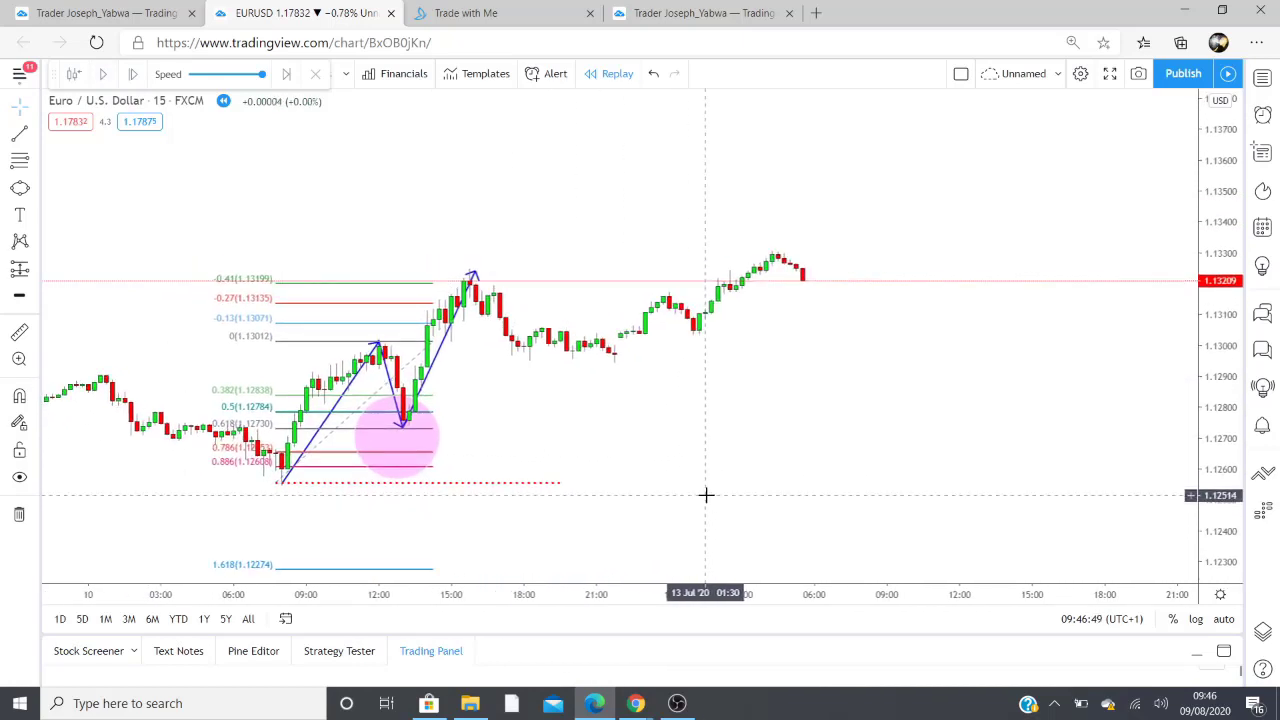
- Draw a falling arrow from the high at about 1.1324 to about 1.1293, and a rising arrow to about 1.1331
{"action": "left_click", "coordinate": [35, 138]}
{"action": "left_click", "coordinate": [177, 371]}
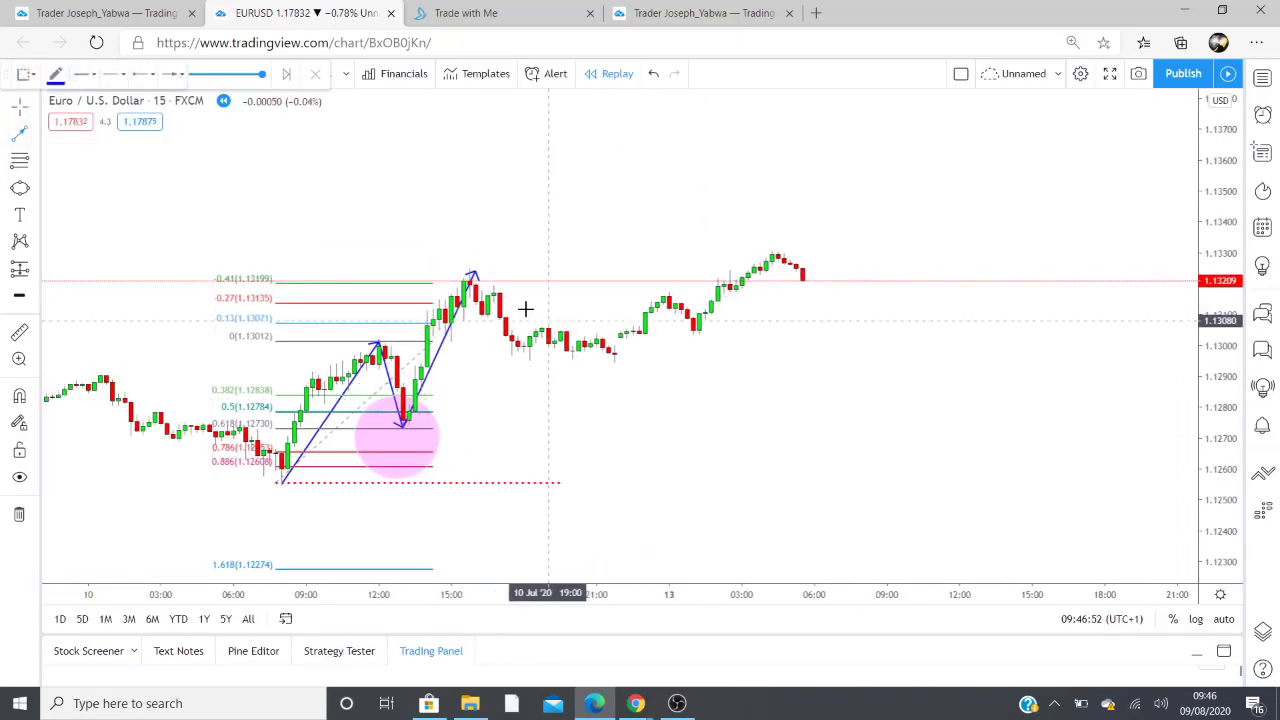
{"action": "left_click", "coordinate": [471, 272]}
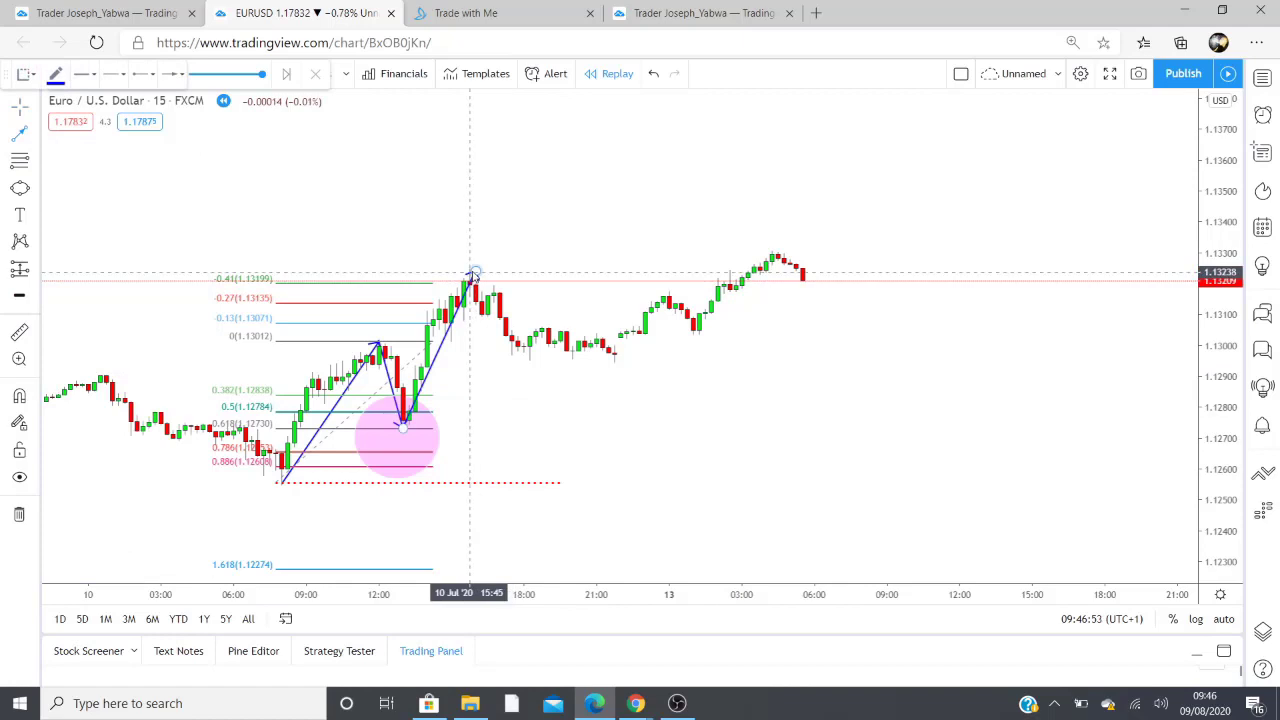
{"action": "left_click", "coordinate": [606, 363]}
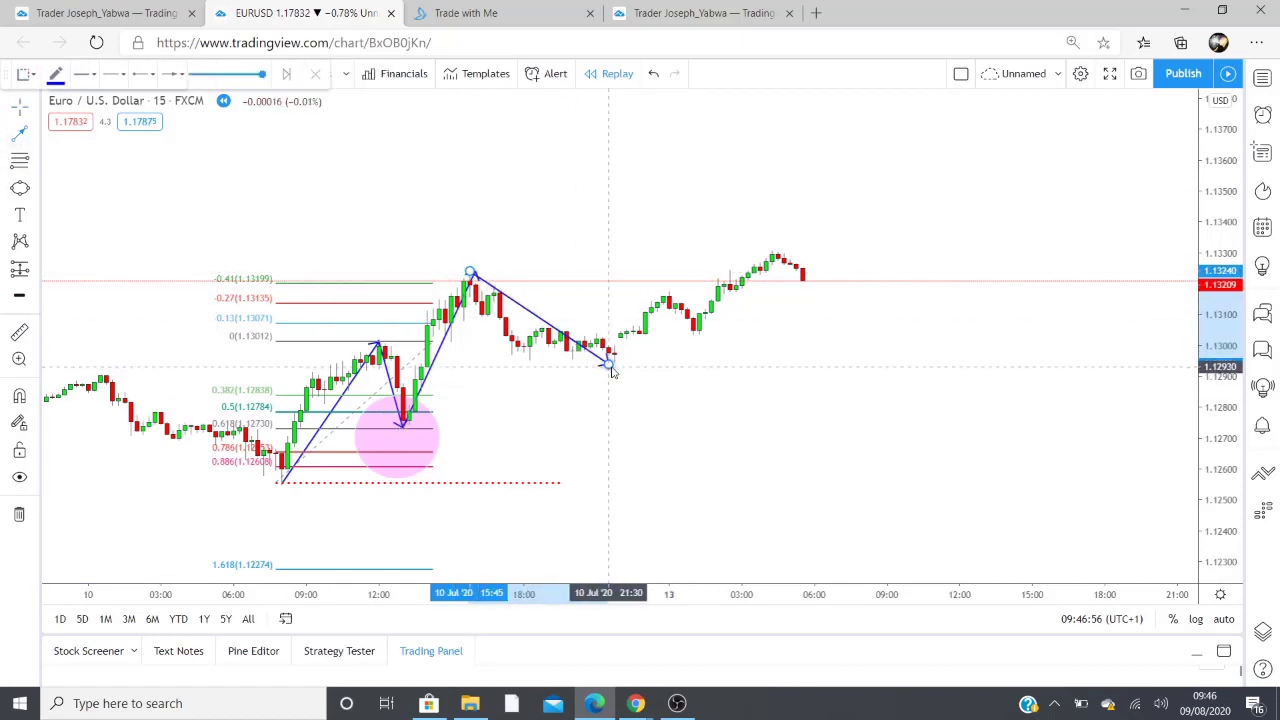
{"action": "double_click", "coordinate": [777, 250]}
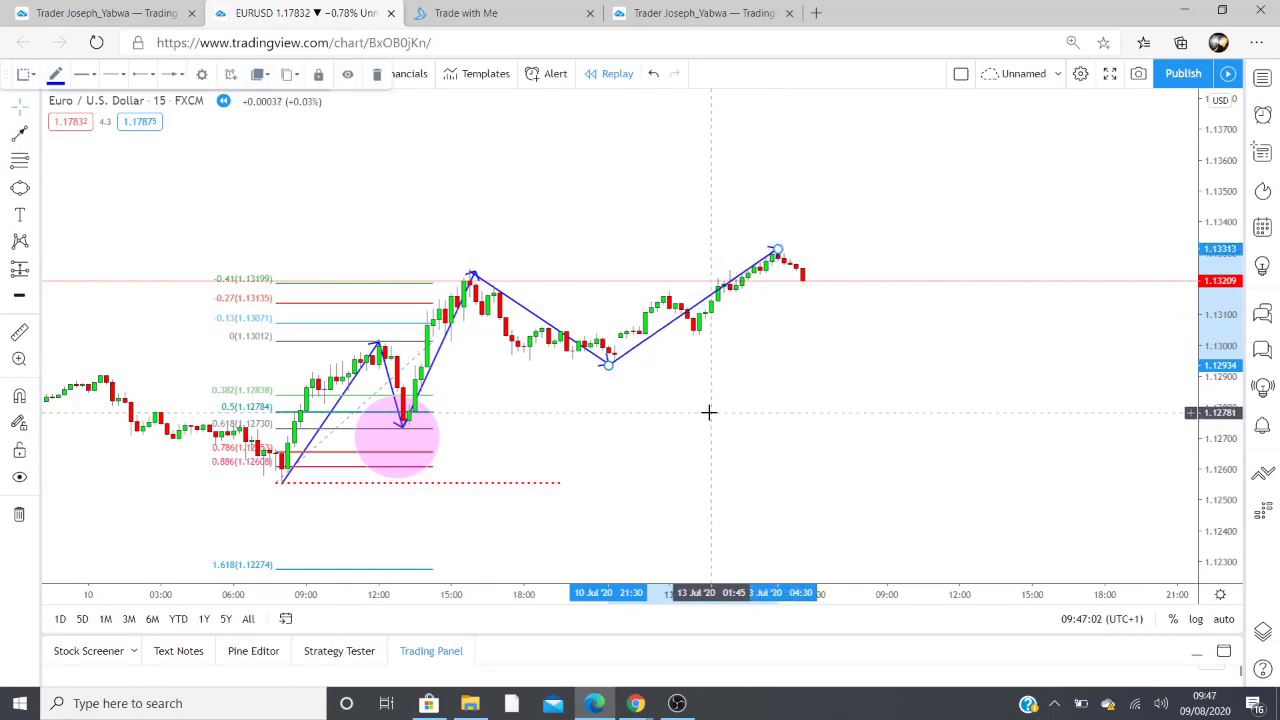
- Add a horizontal dotted red line at about 1.1273 from the first pullback low, and a Fibonacci retracement from that low up to about 1.1324
{"action": "left_click", "coordinate": [33, 133]}
{"action": "left_click", "coordinate": [88, 164]}
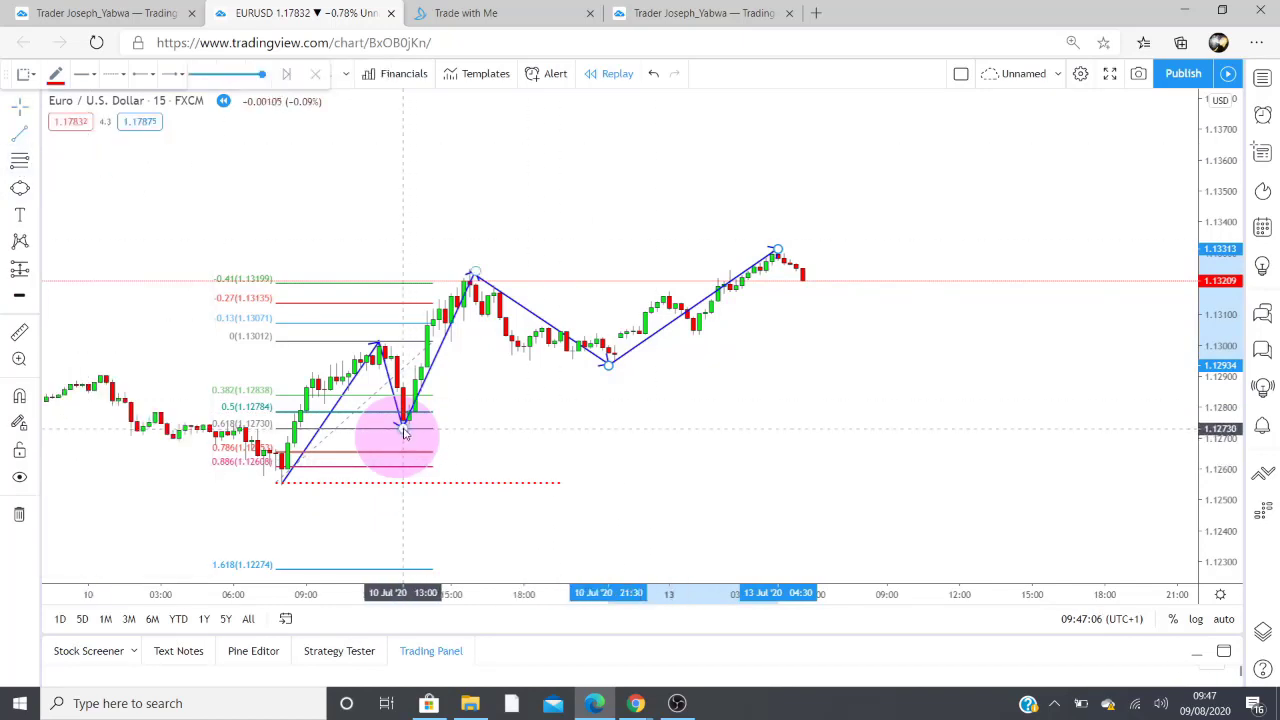
{"action": "left_click_drag", "start_coordinate": [403, 428], "coordinate": [706, 428]}
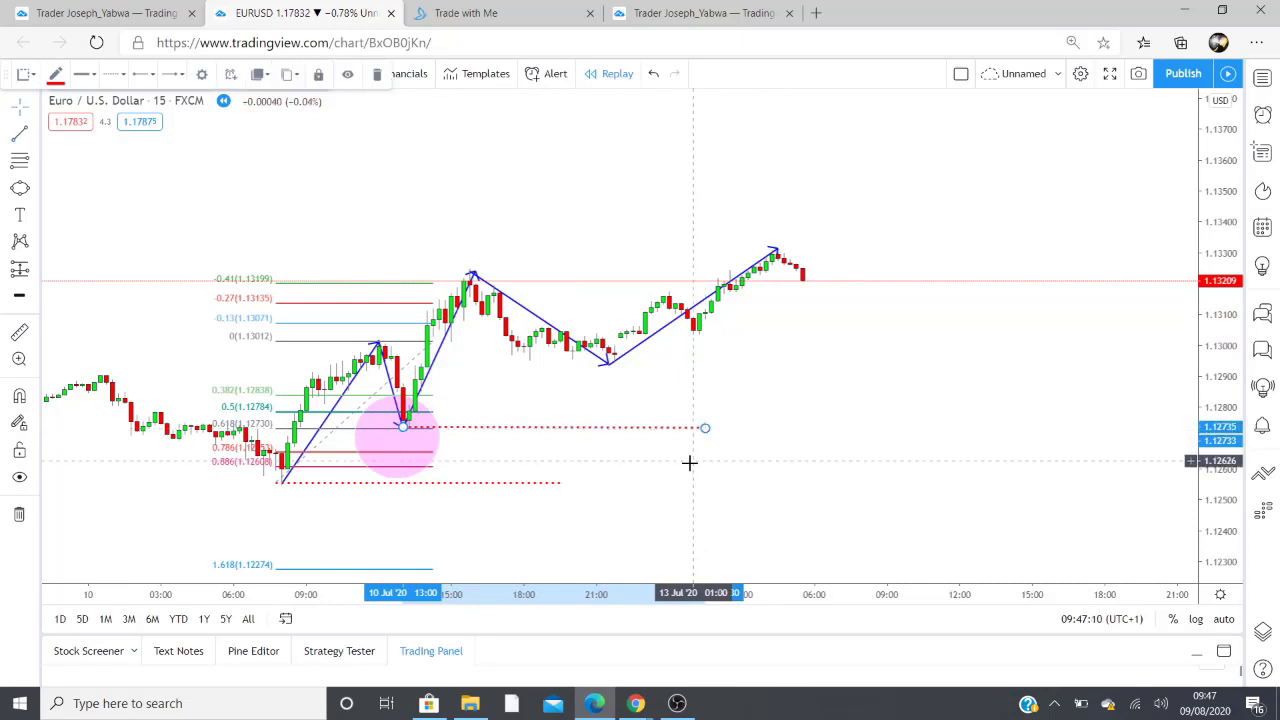
{"action": "left_click", "coordinate": [19, 158]}
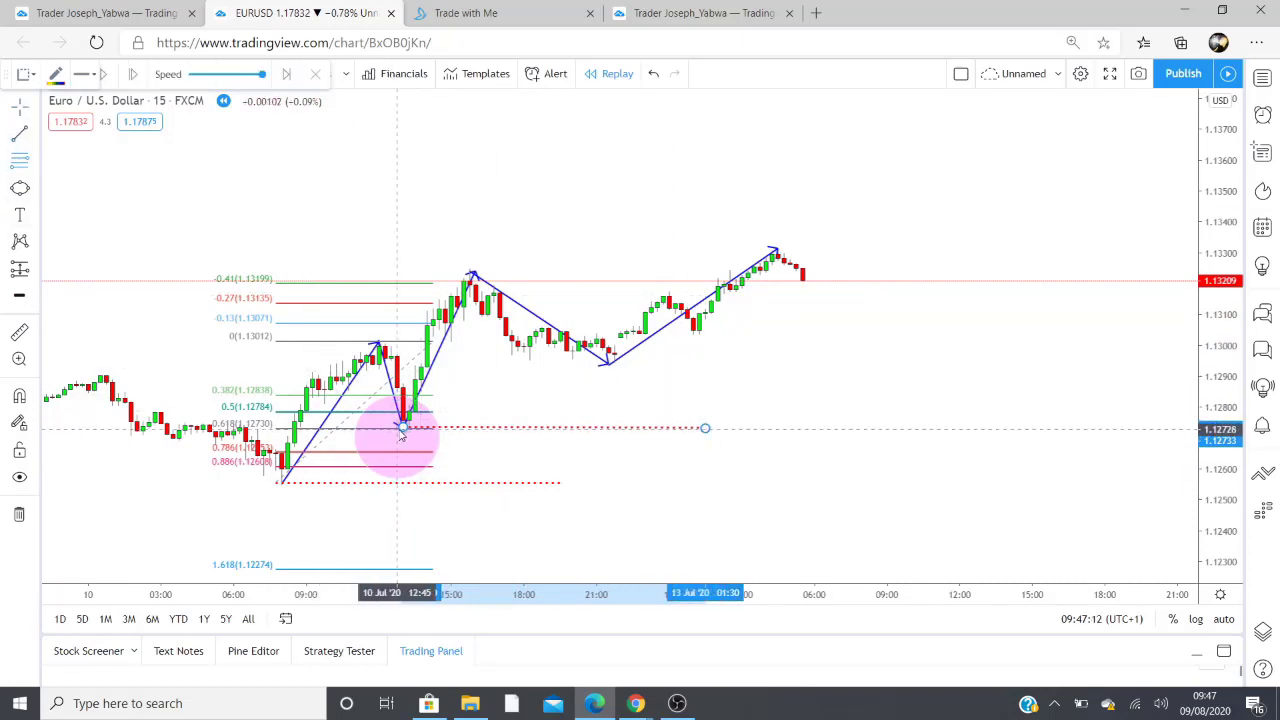
{"action": "left_click_drag", "start_coordinate": [400, 428], "coordinate": [651, 270]}
- Highlight the second pullback zone with an ellipse spanning about 1.1305 to 1.1276
{"action": "left_click", "coordinate": [22, 189]}
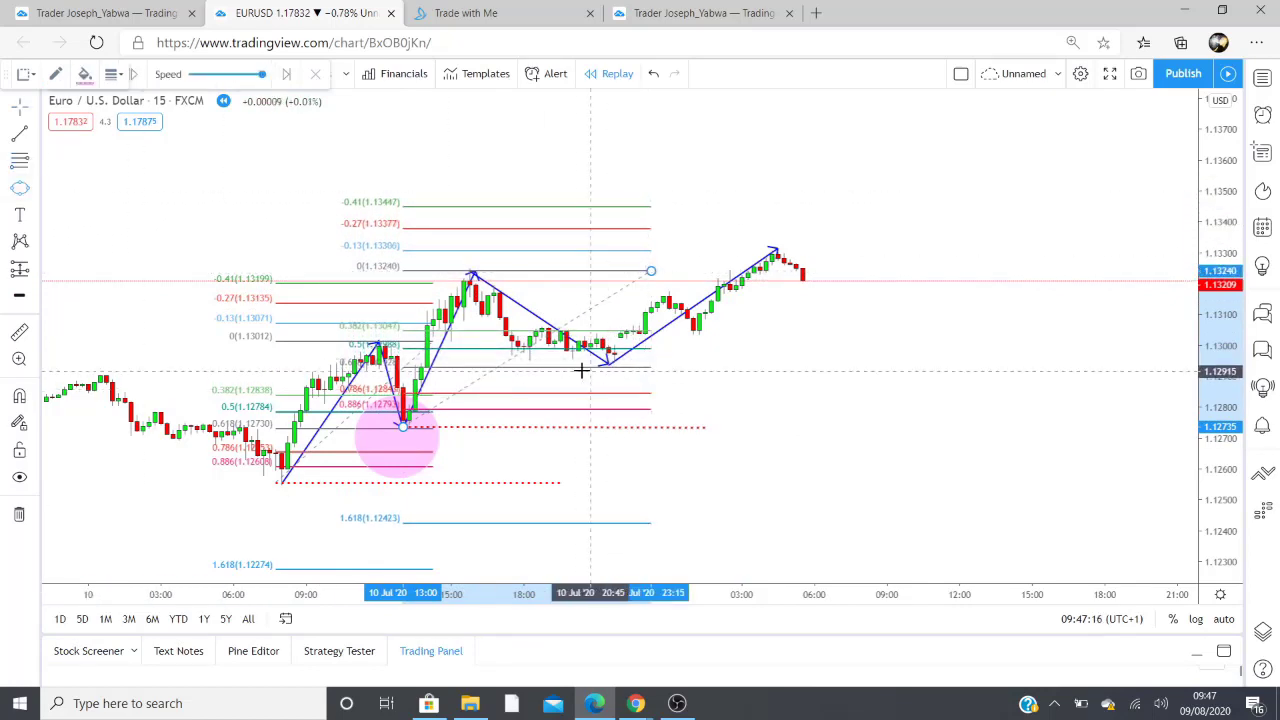
{"action": "left_click", "coordinate": [541, 330]}
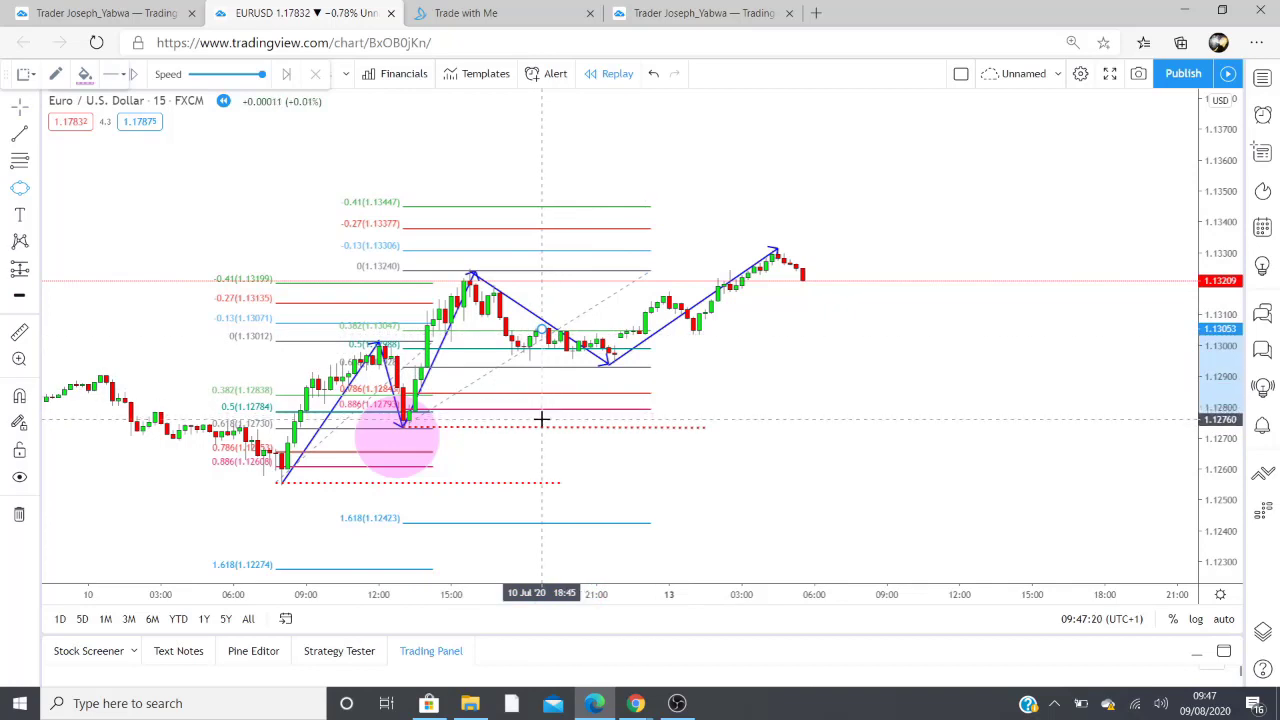
{"action": "left_click", "coordinate": [541, 419]}
{"action": "left_click", "coordinate": [492, 412]}
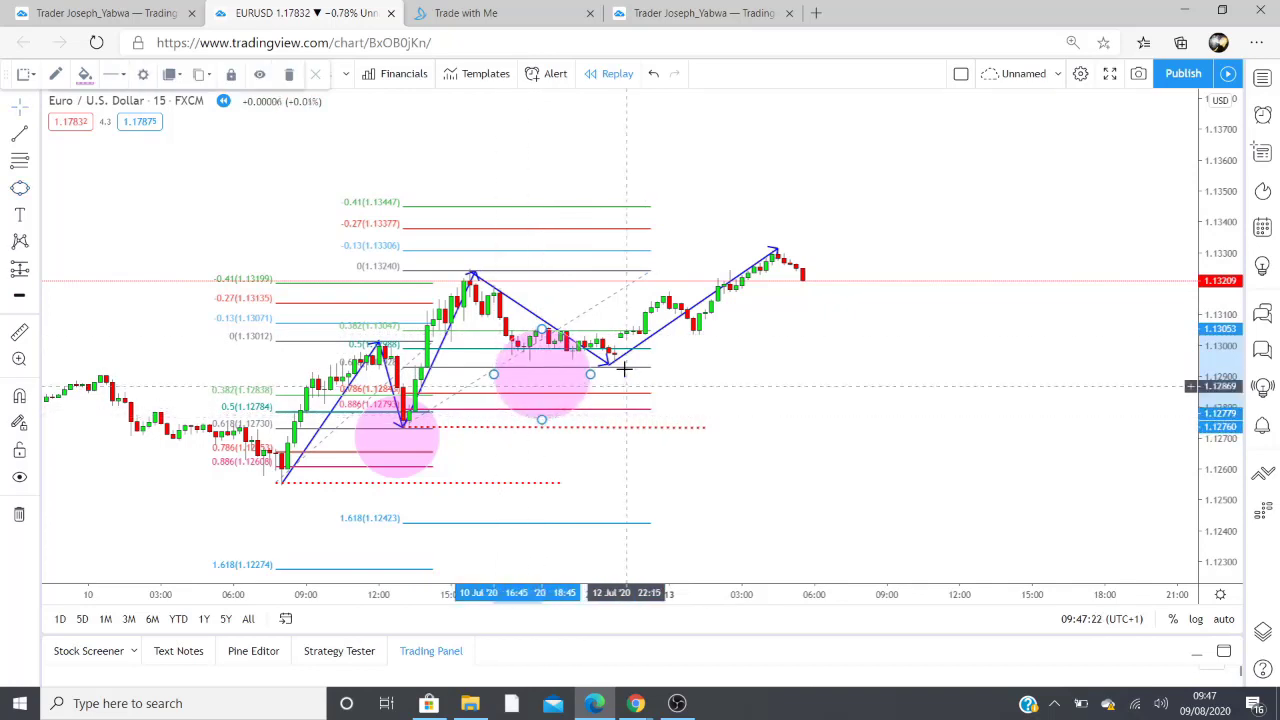
- Play the bar replay forward and pause it at about 16:15 on 13 July
{"action": "left_click", "coordinate": [866, 410]}
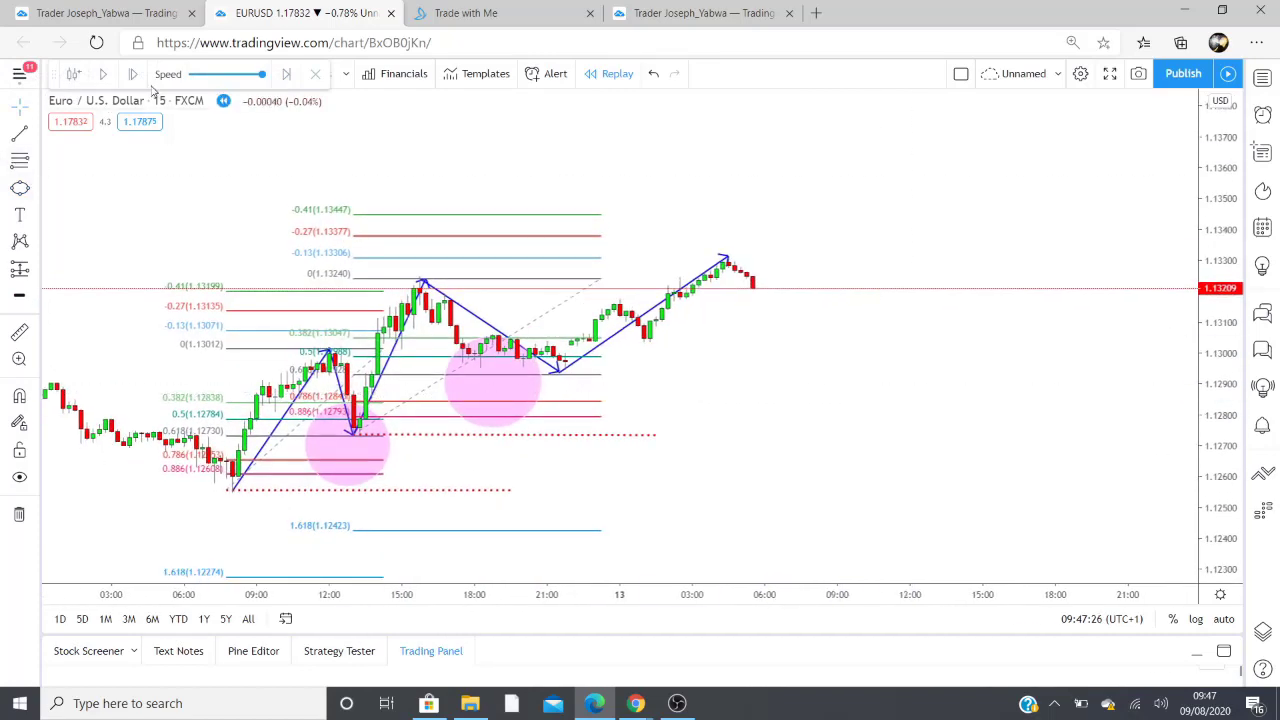
{"action": "left_click", "coordinate": [104, 80]}
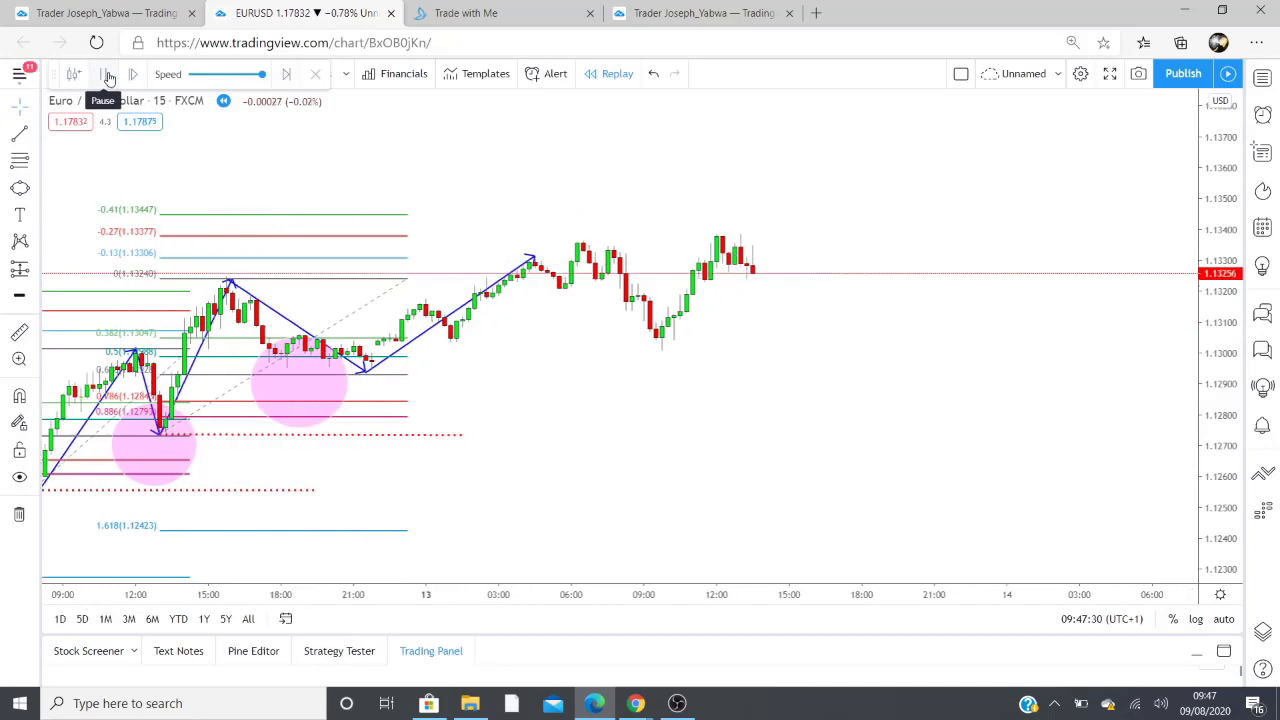
{"action": "left_click", "coordinate": [110, 78]}
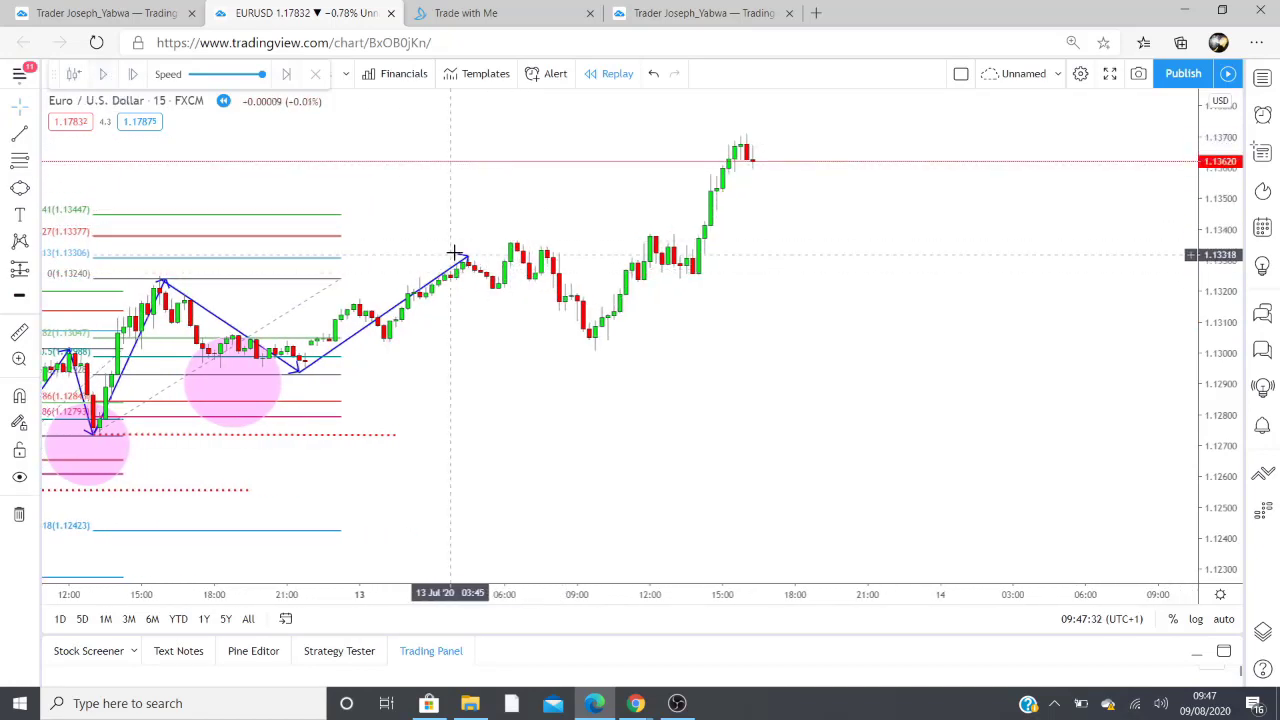
- Extend the latest rising arrow's tip to the 13 July high at about 1.1336, near 06:15
{"action": "left_click_drag", "start_coordinate": [463, 258], "coordinate": [515, 242]}
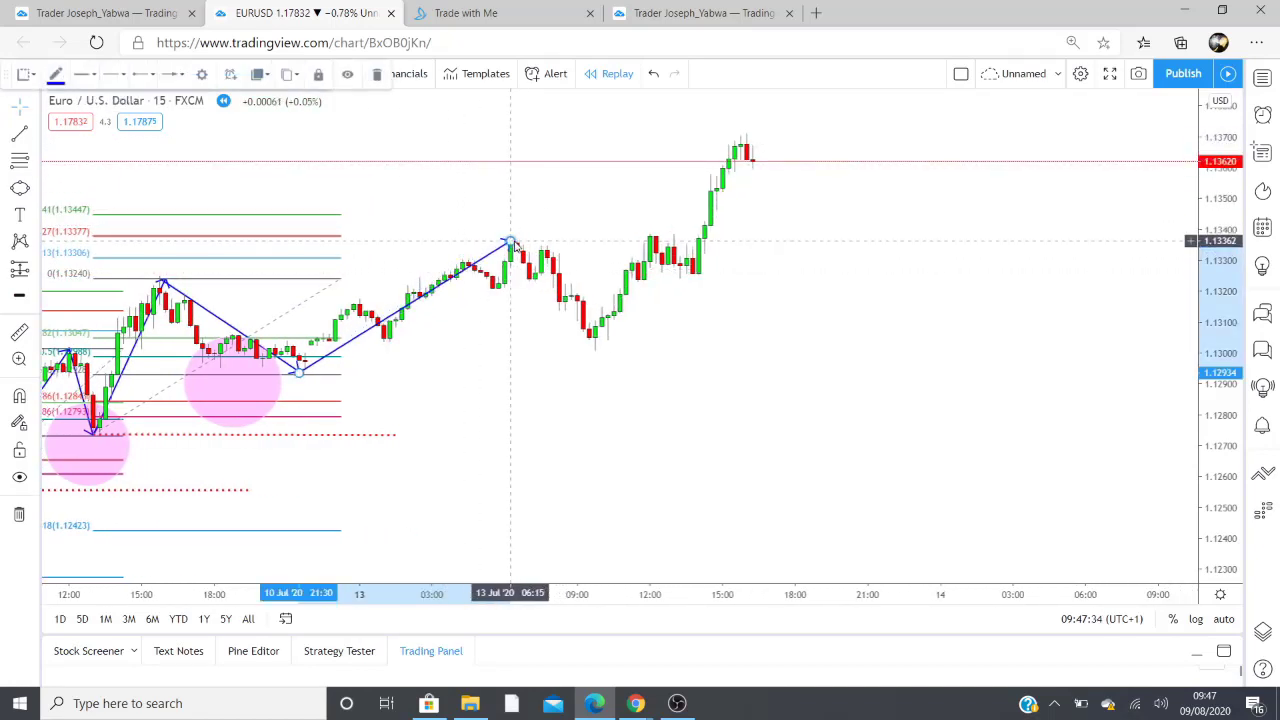
{"action": "double_click", "coordinate": [512, 243]}
{"action": "left_click", "coordinate": [449, 380]}
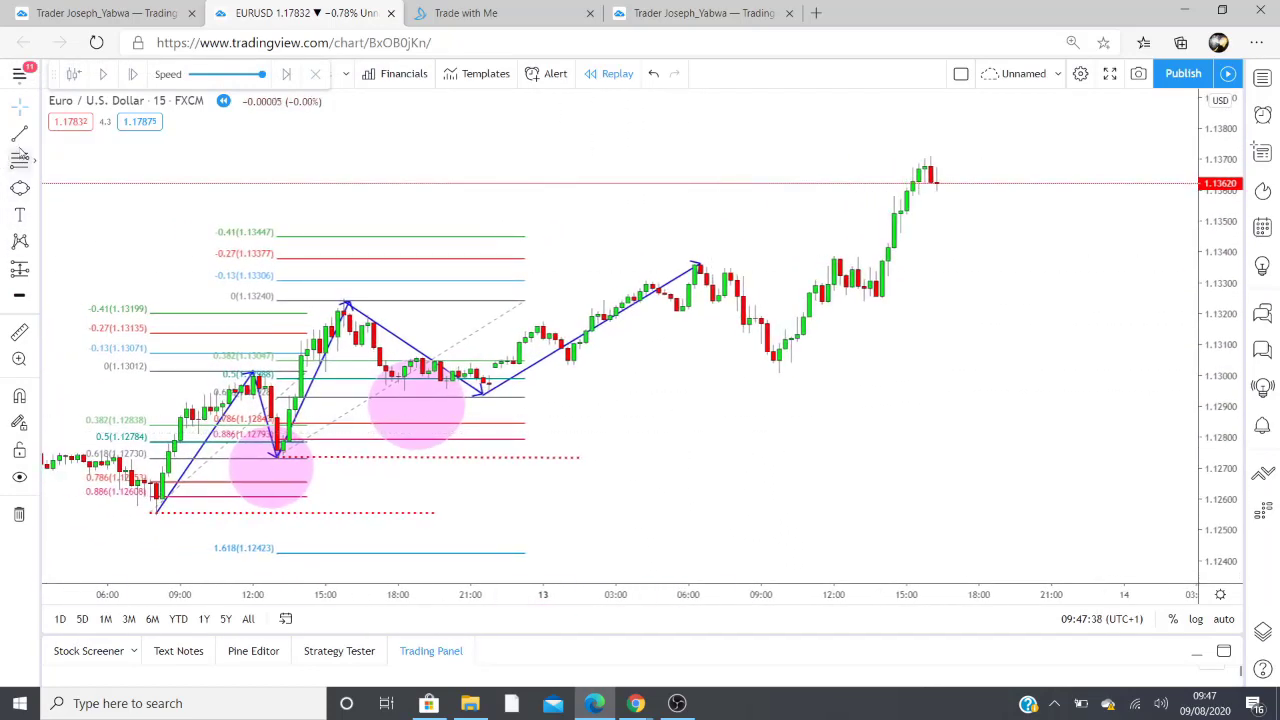
- Draw a falling arrow from the high at about 1.1336 to about 1.1301, and a rising arrow from there to about 1.1368
{"action": "left_click", "coordinate": [31, 139]}
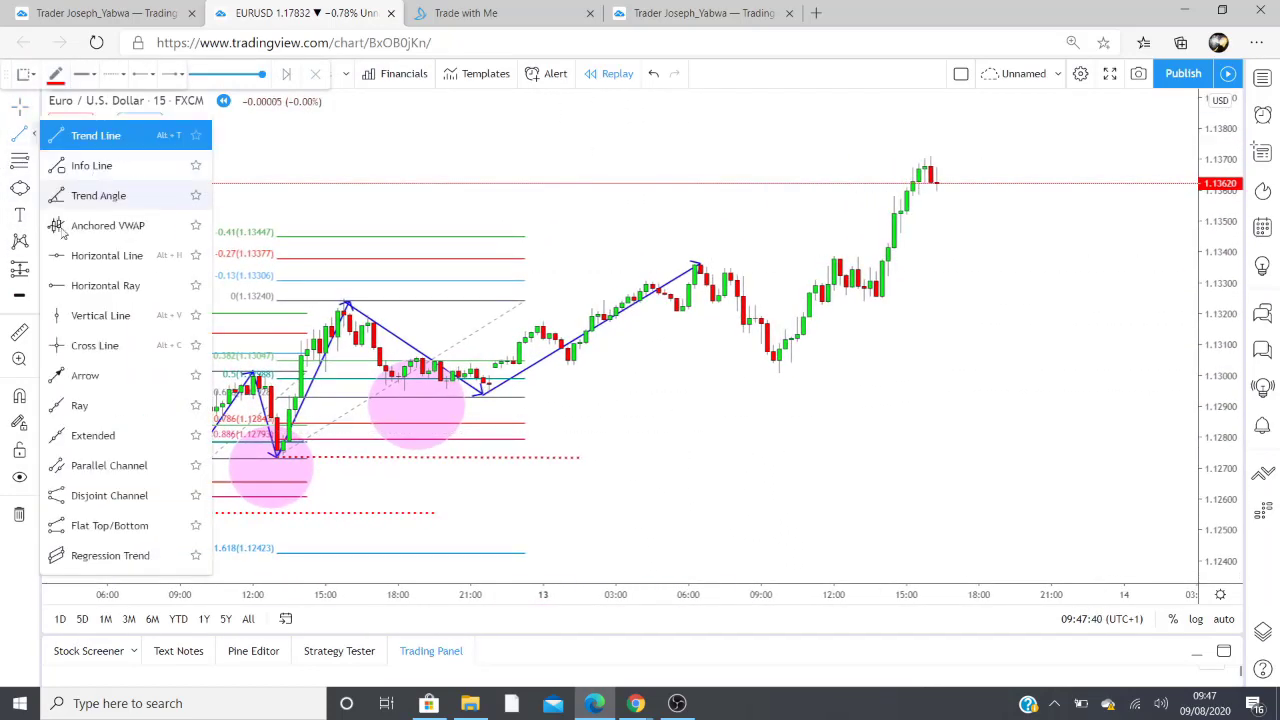
{"action": "left_click", "coordinate": [88, 375]}
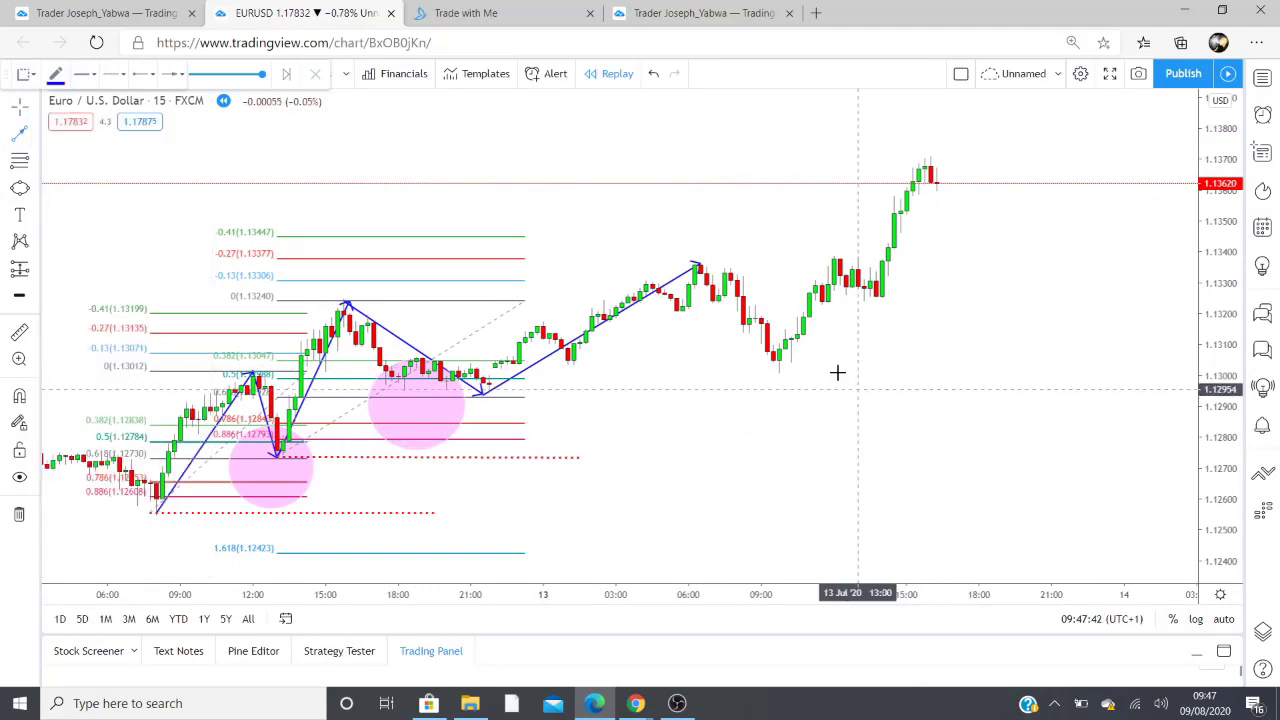
{"action": "left_click", "coordinate": [699, 266]}
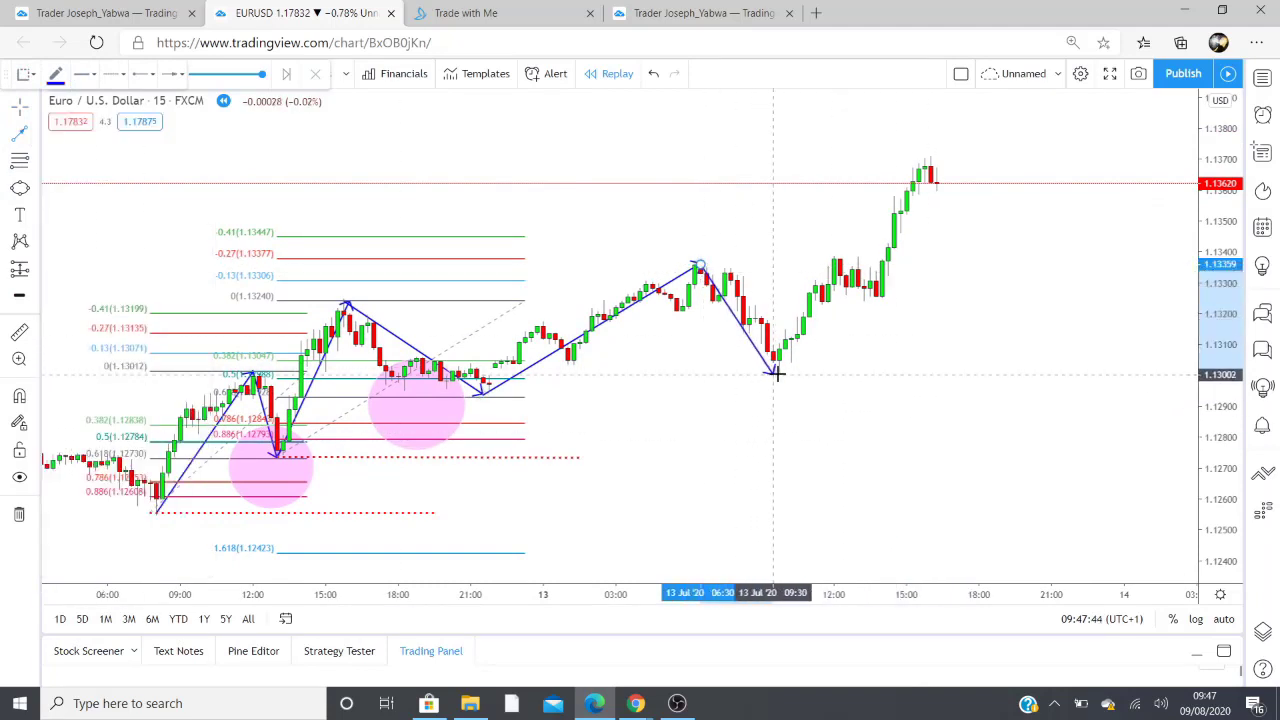
{"action": "left_click", "coordinate": [777, 372]}
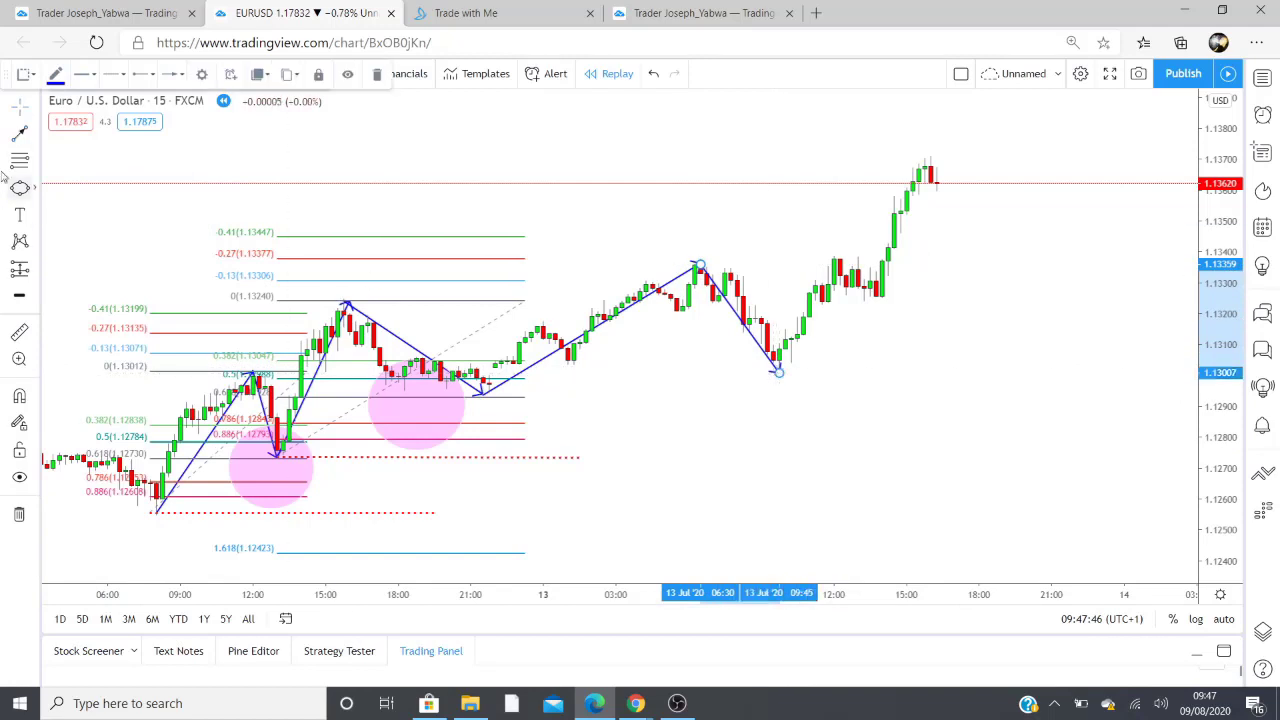
{"action": "left_click", "coordinate": [20, 134]}
{"action": "left_click", "coordinate": [777, 371]}
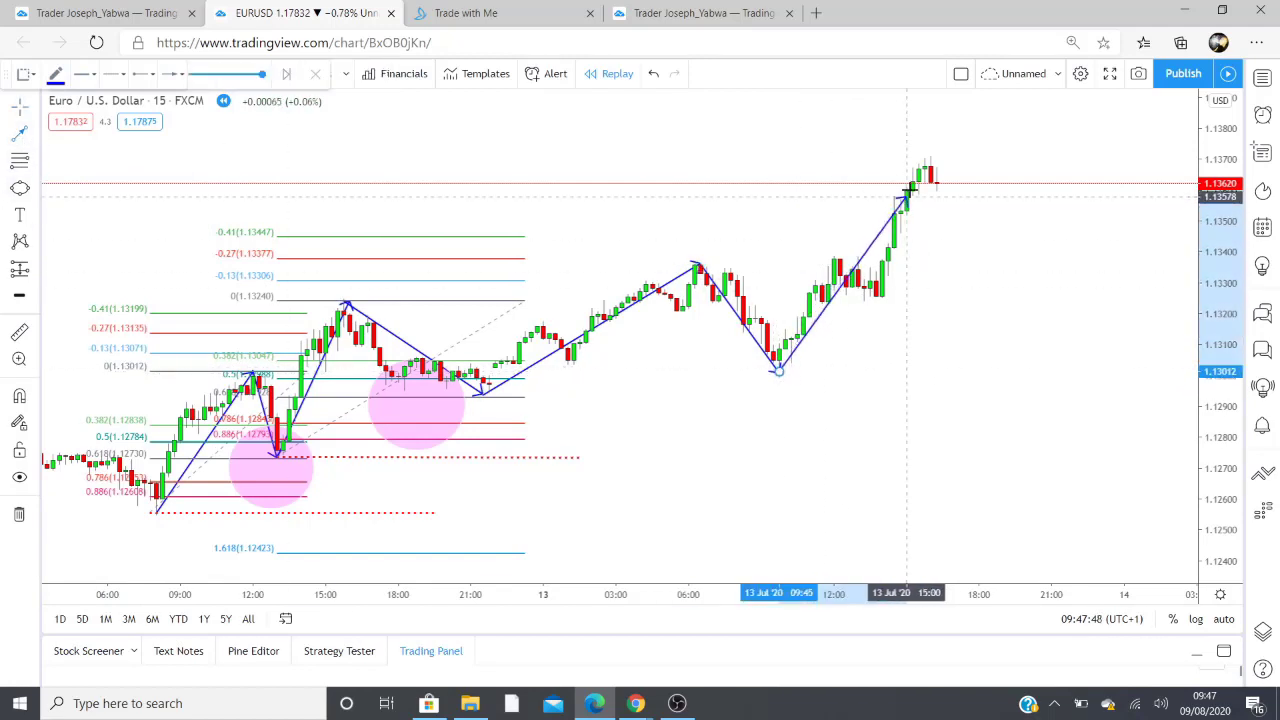
{"action": "left_click", "coordinate": [920, 165]}
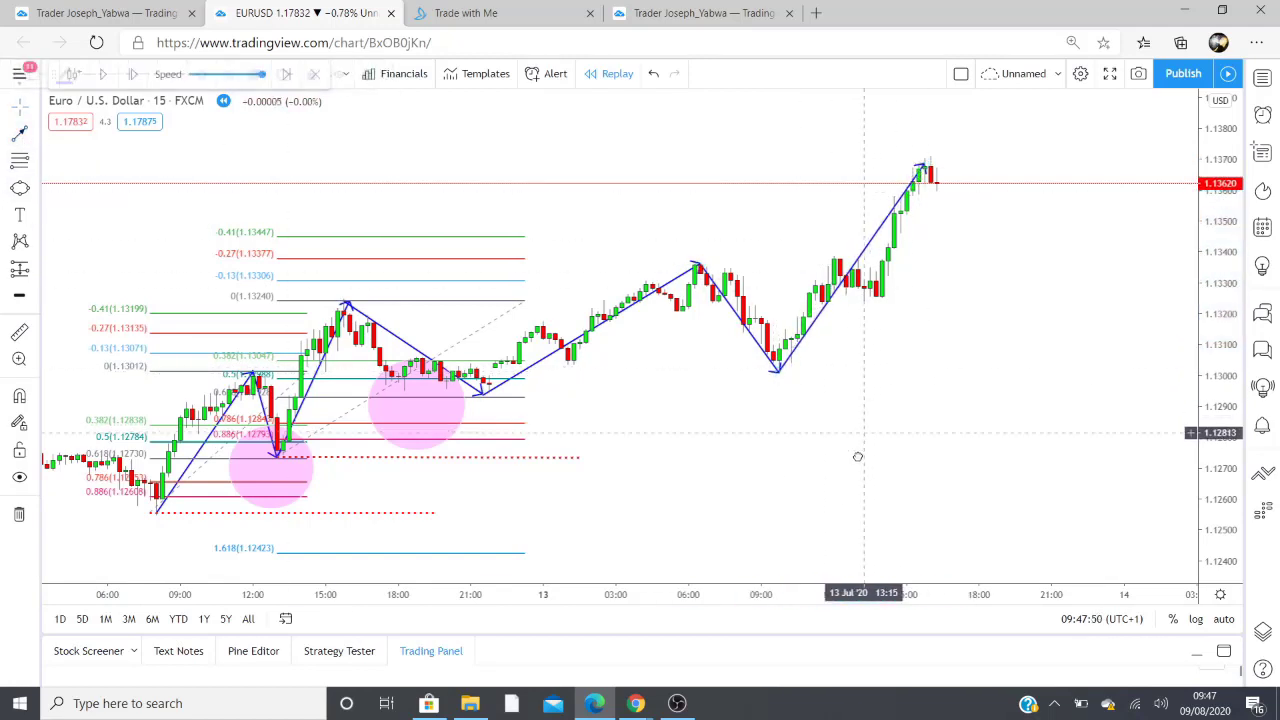
- Add a horizontal dotted red line at about 1.1293 from the second pullback low, and a Fibonacci retracement from that low up to about 1.1337
{"action": "left_click", "coordinate": [36, 135]}
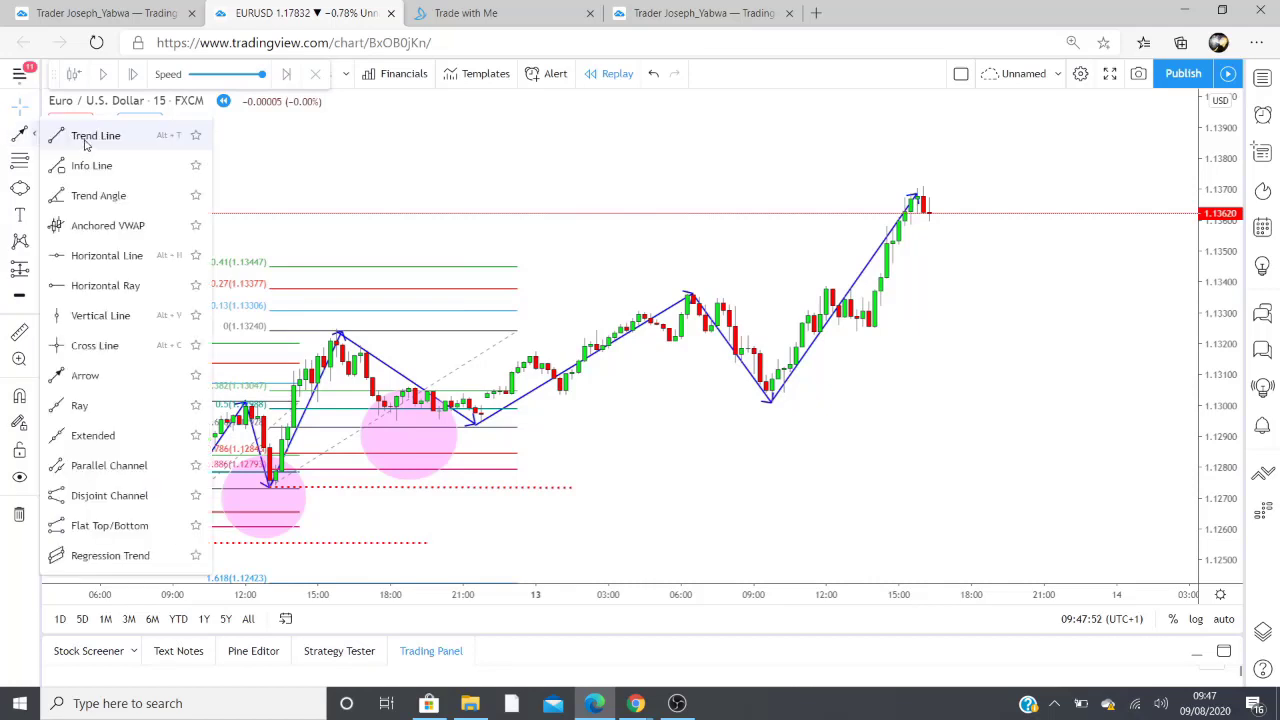
{"action": "left_click", "coordinate": [86, 140]}
{"action": "left_click", "coordinate": [476, 427]}
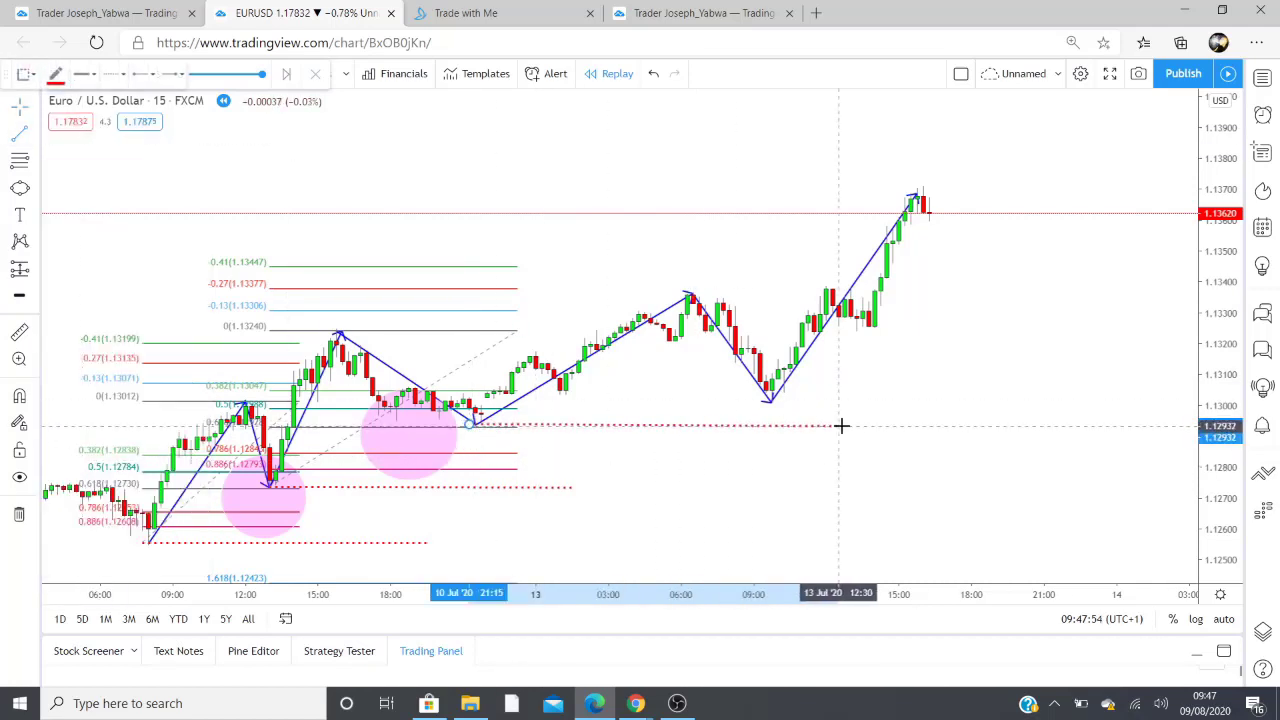
{"action": "left_click", "coordinate": [885, 424]}
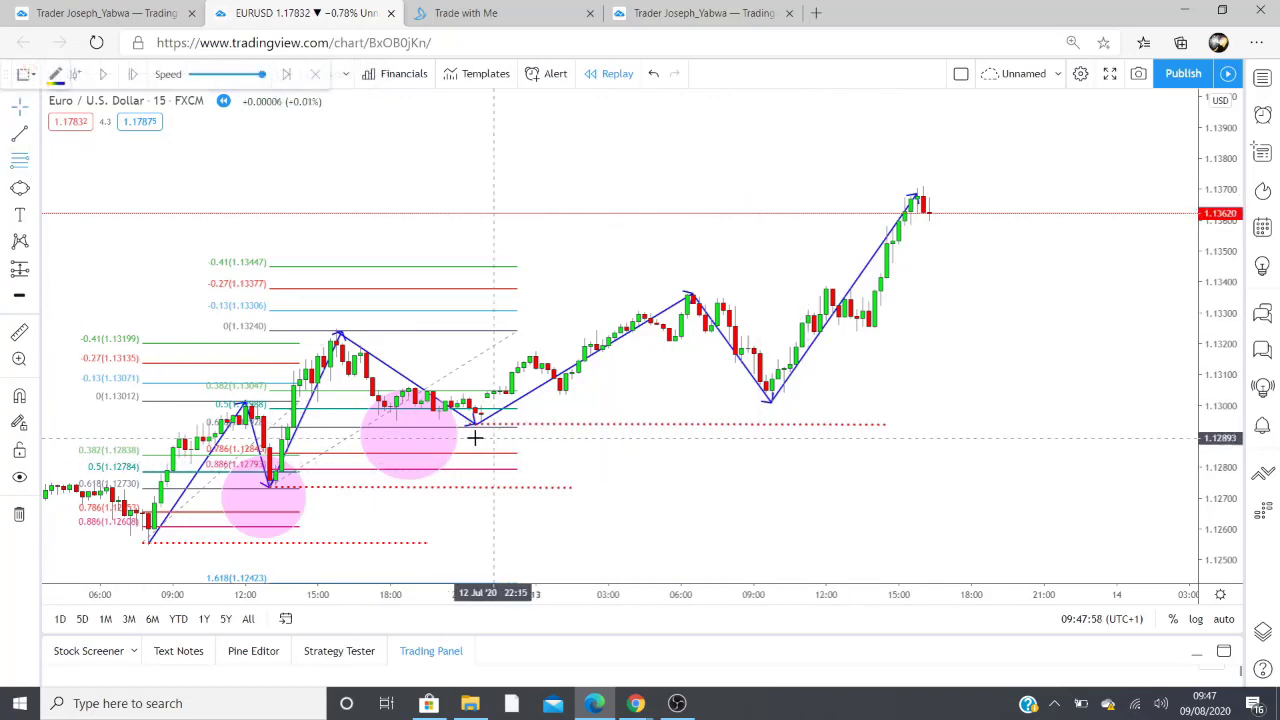
{"action": "left_click", "coordinate": [820, 292]}
- Highlight the third pullback zone with an ellipse spanning about 1.1320 to 1.1296
{"action": "left_click", "coordinate": [20, 192]}
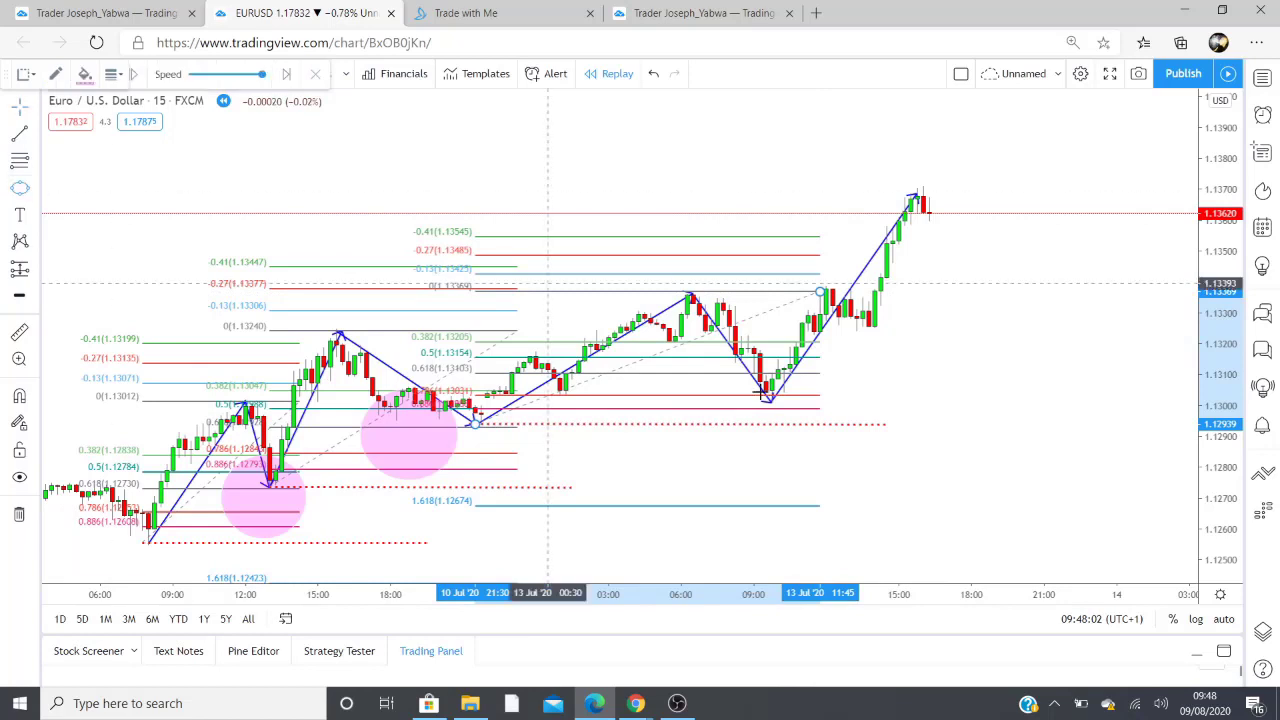
{"action": "left_click", "coordinate": [745, 345]}
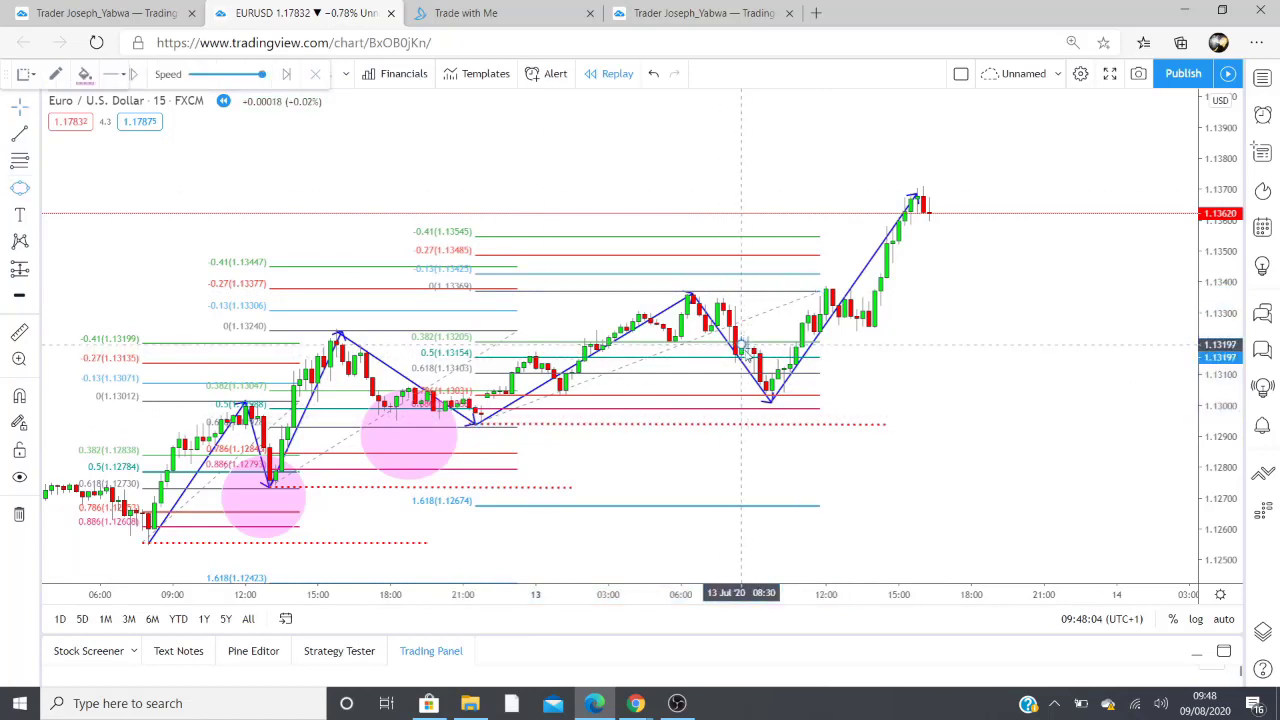
{"action": "left_click", "coordinate": [743, 417]}
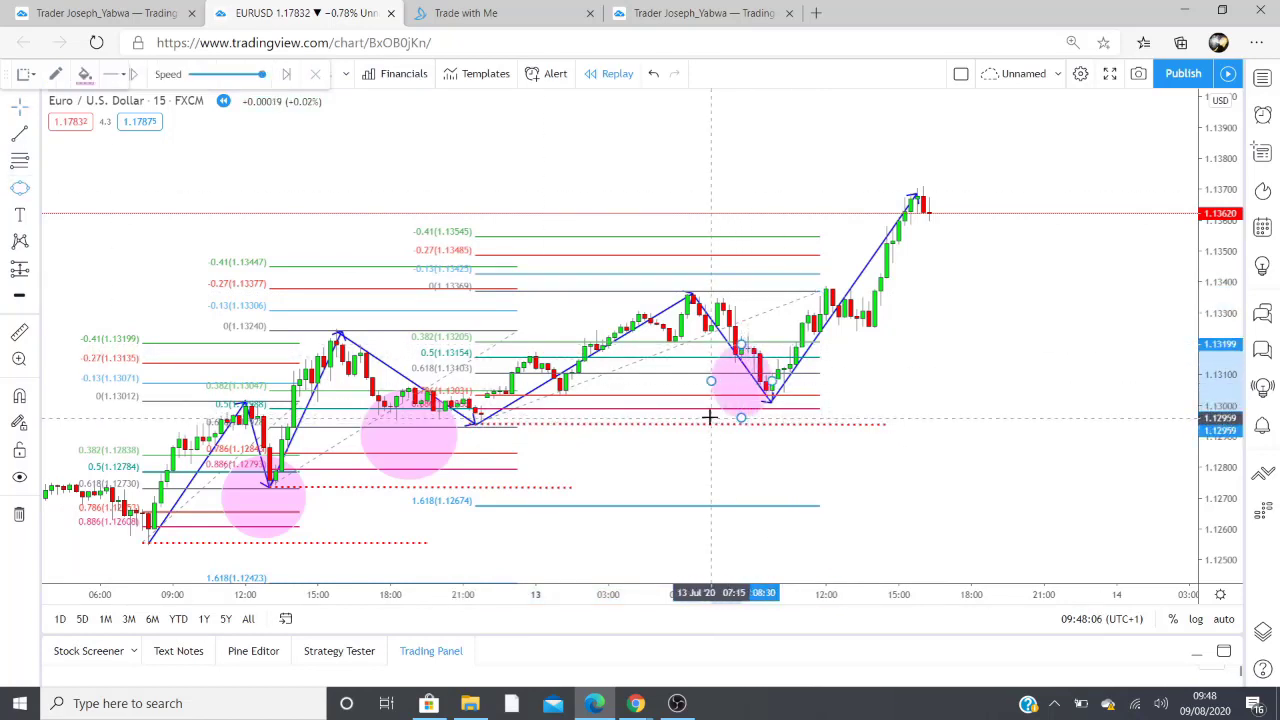
{"action": "left_click", "coordinate": [703, 413]}
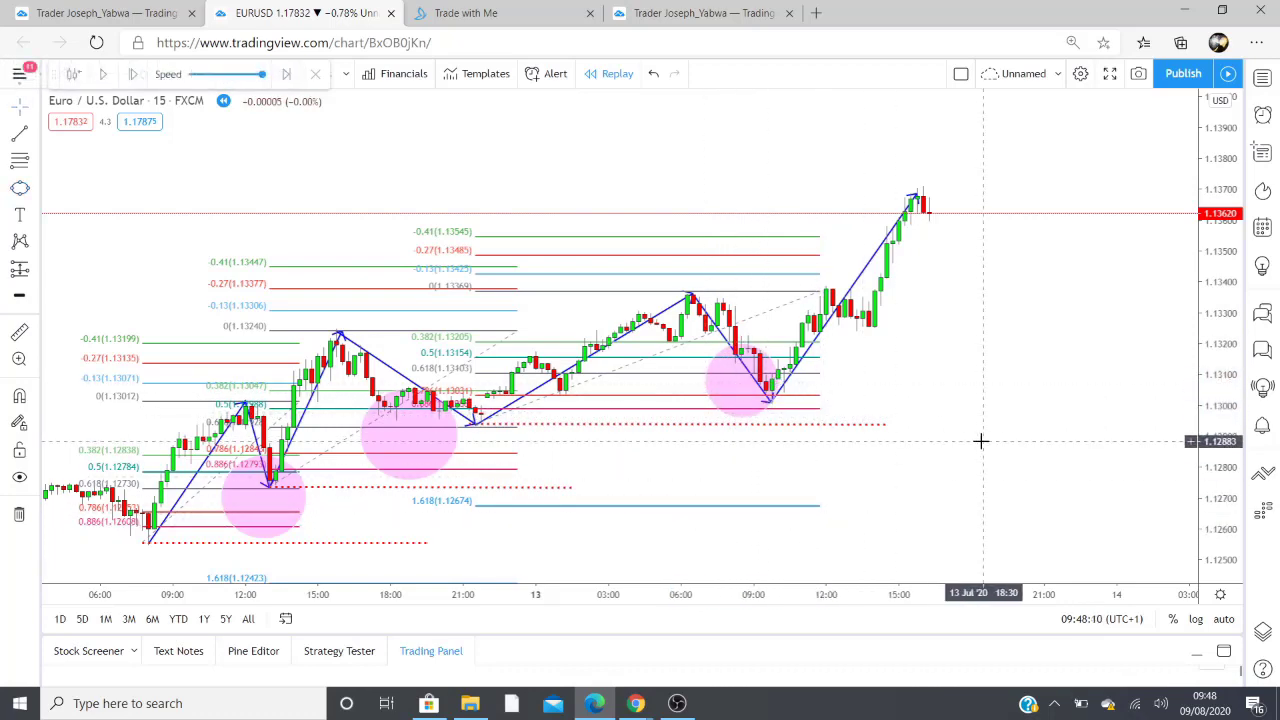
- Play the bar replay forward and pause it at about 12:15 on 14 July
{"action": "left_click_drag", "start_coordinate": [980, 437], "coordinate": [768, 477]}
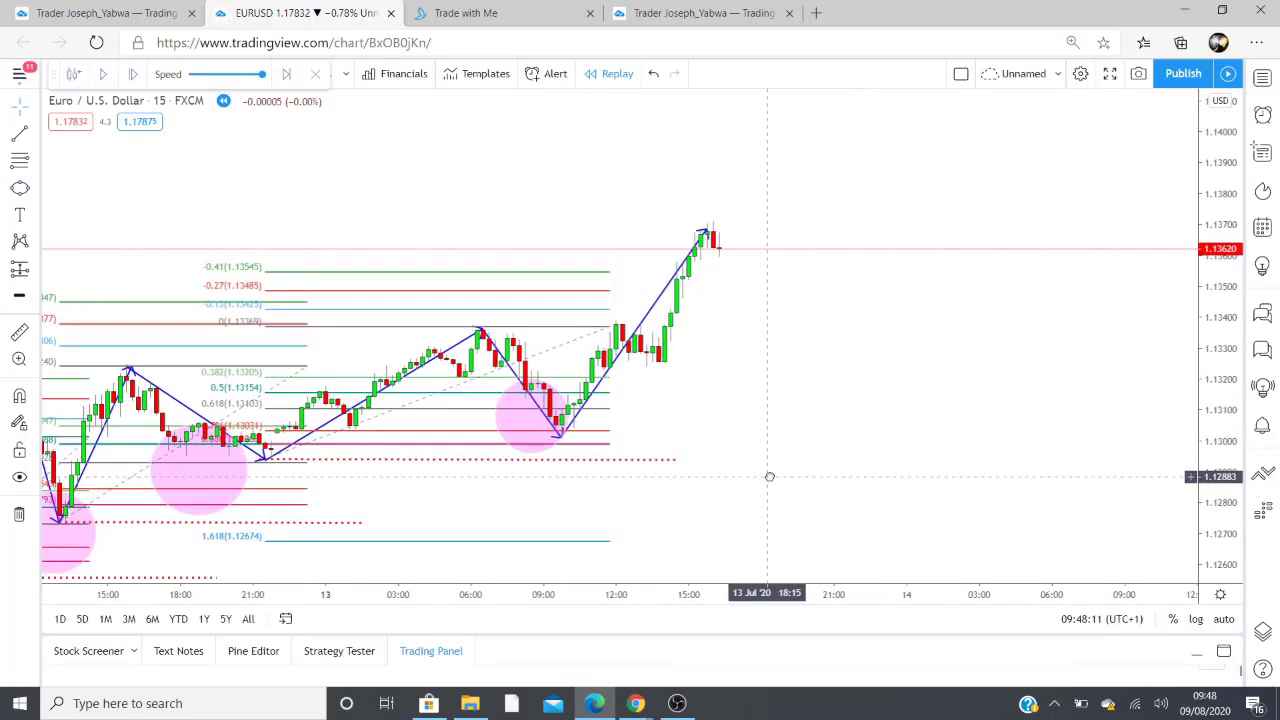
{"action": "left_click", "coordinate": [103, 79]}
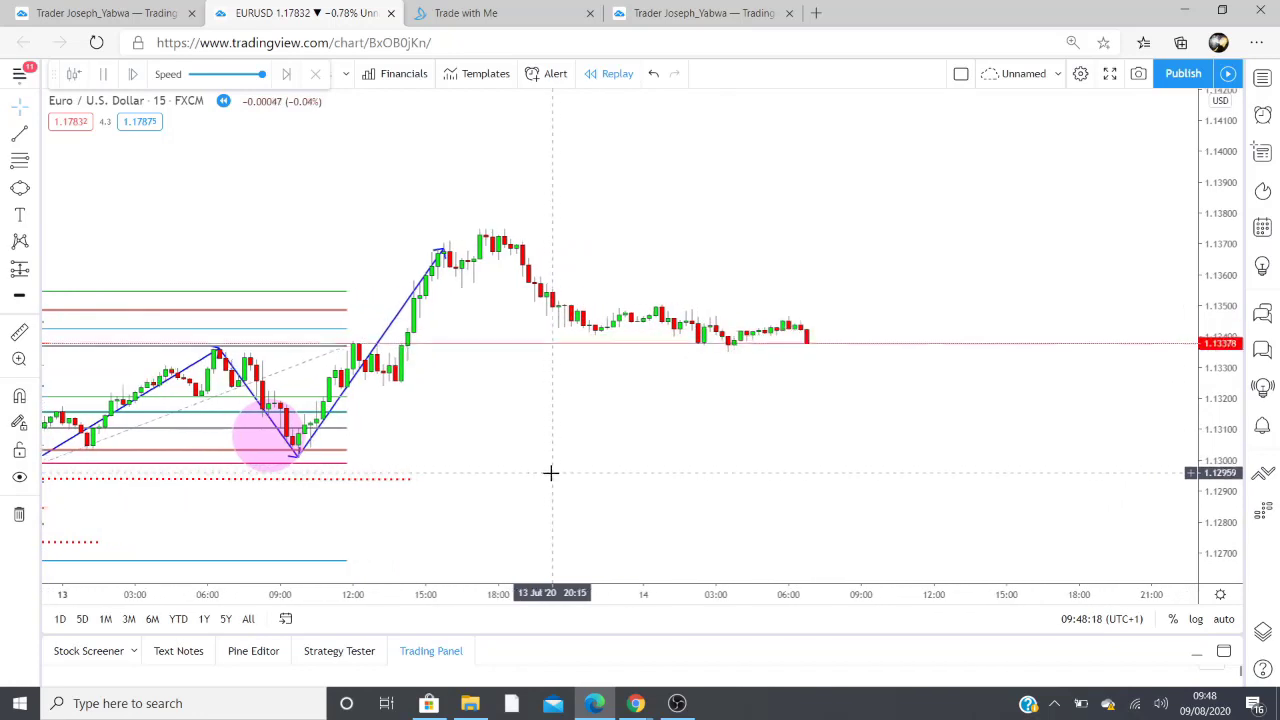
{"action": "left_click", "coordinate": [103, 76]}
{"action": "left_click_drag", "start_coordinate": [300, 510], "coordinate": [604, 521]}
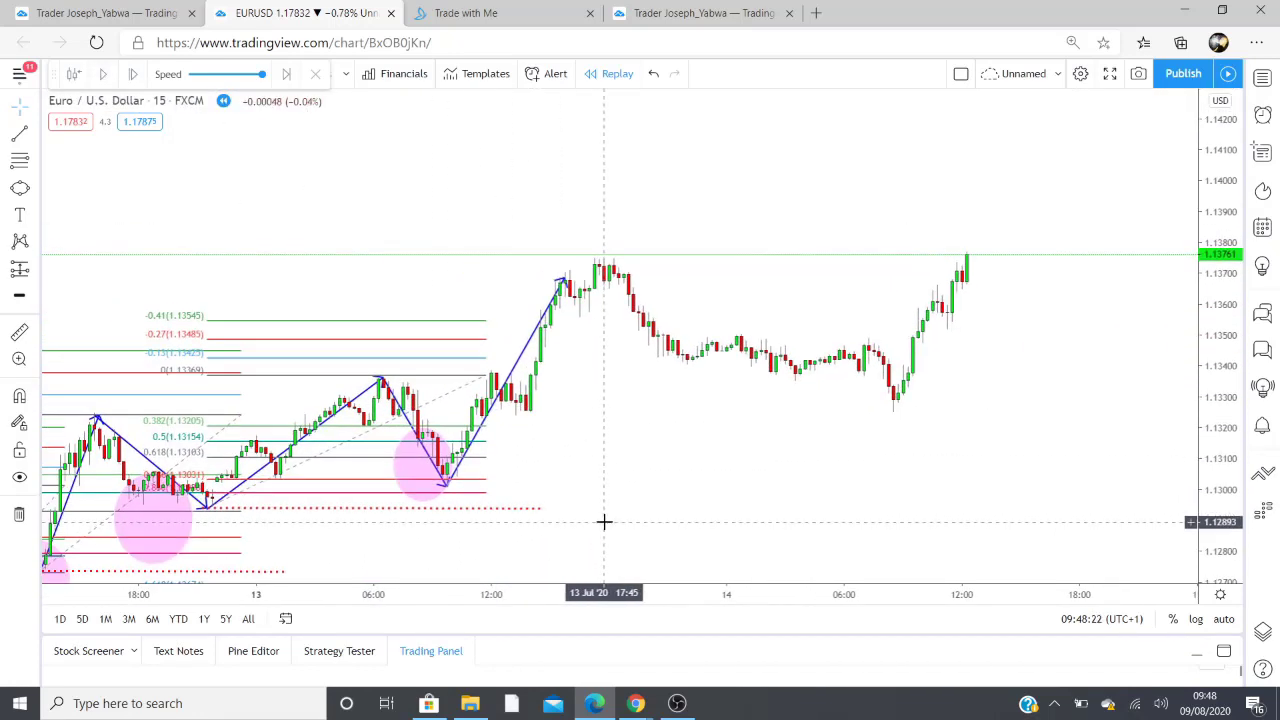
{"action": "scroll", "coordinate": [604, 521], "scroll_direction": "up", "scroll_amount": 1}
{"action": "left_click_drag", "start_coordinate": [560, 438], "coordinate": [528, 417]}
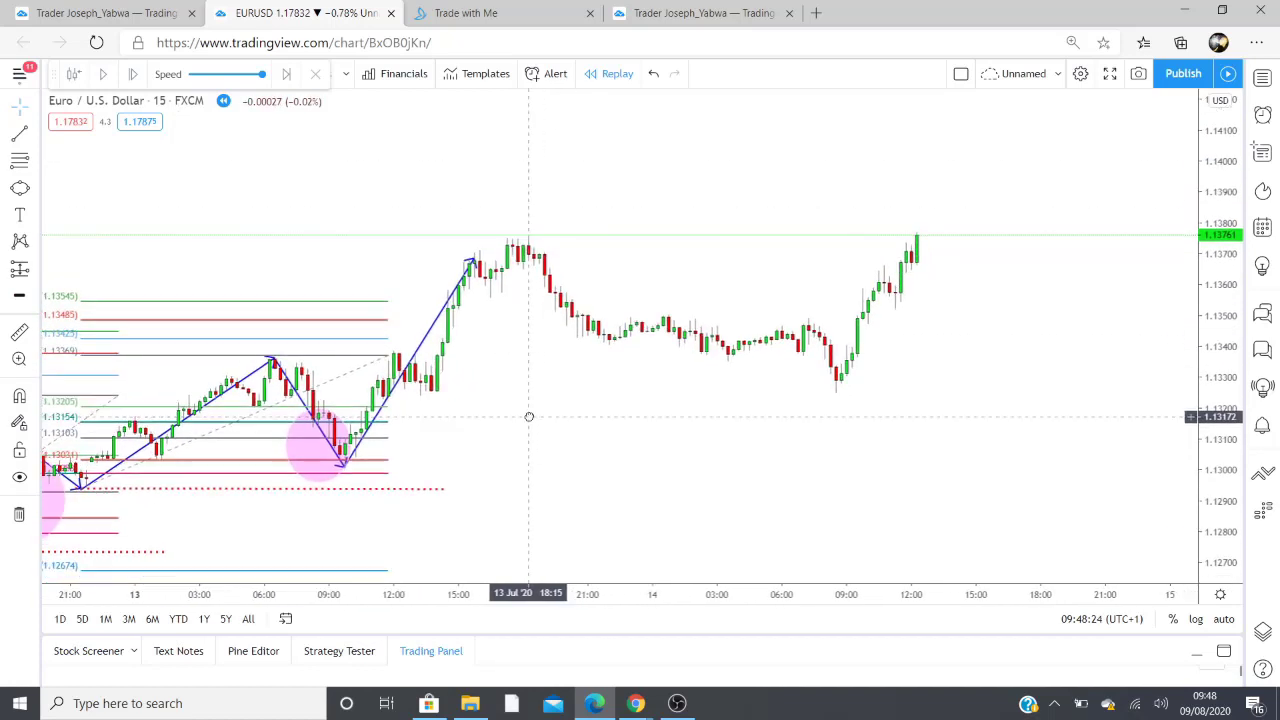
- Extend the last rising arrow to the high at about 1.1376, and draw a falling arrow from there to about 1.1326
{"action": "left_click", "coordinate": [33, 135]}
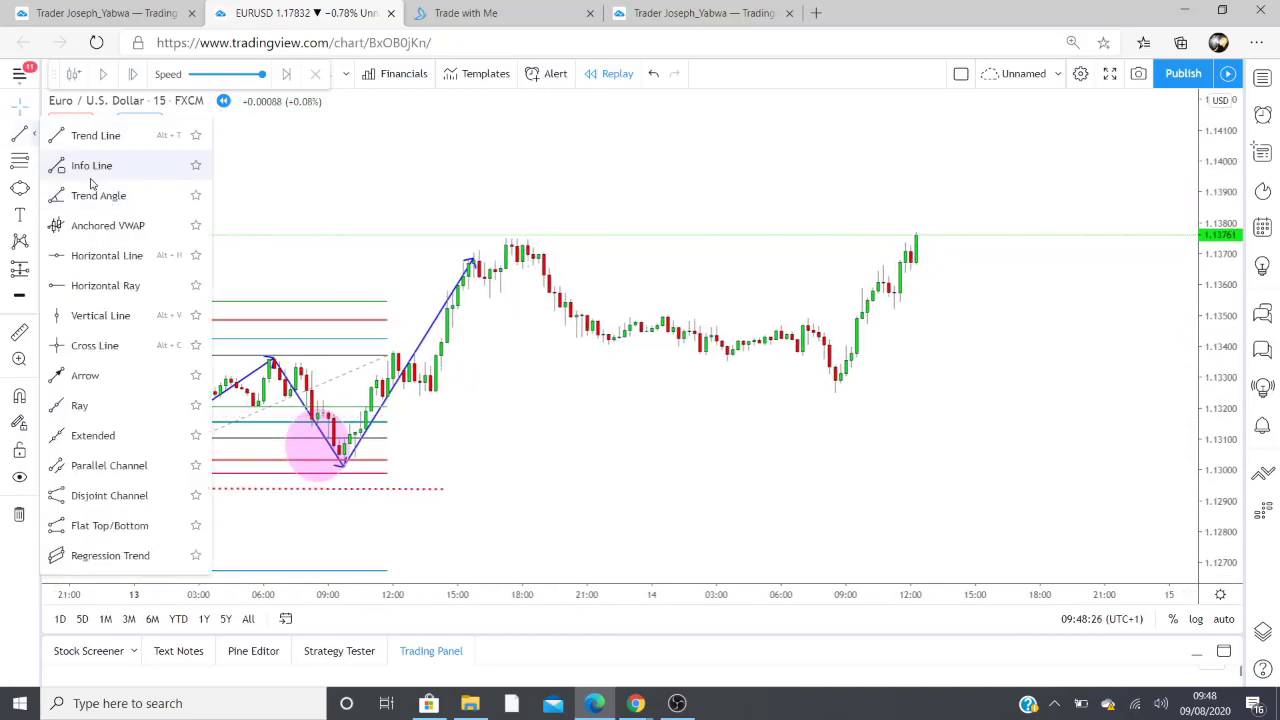
{"action": "left_click", "coordinate": [88, 376]}
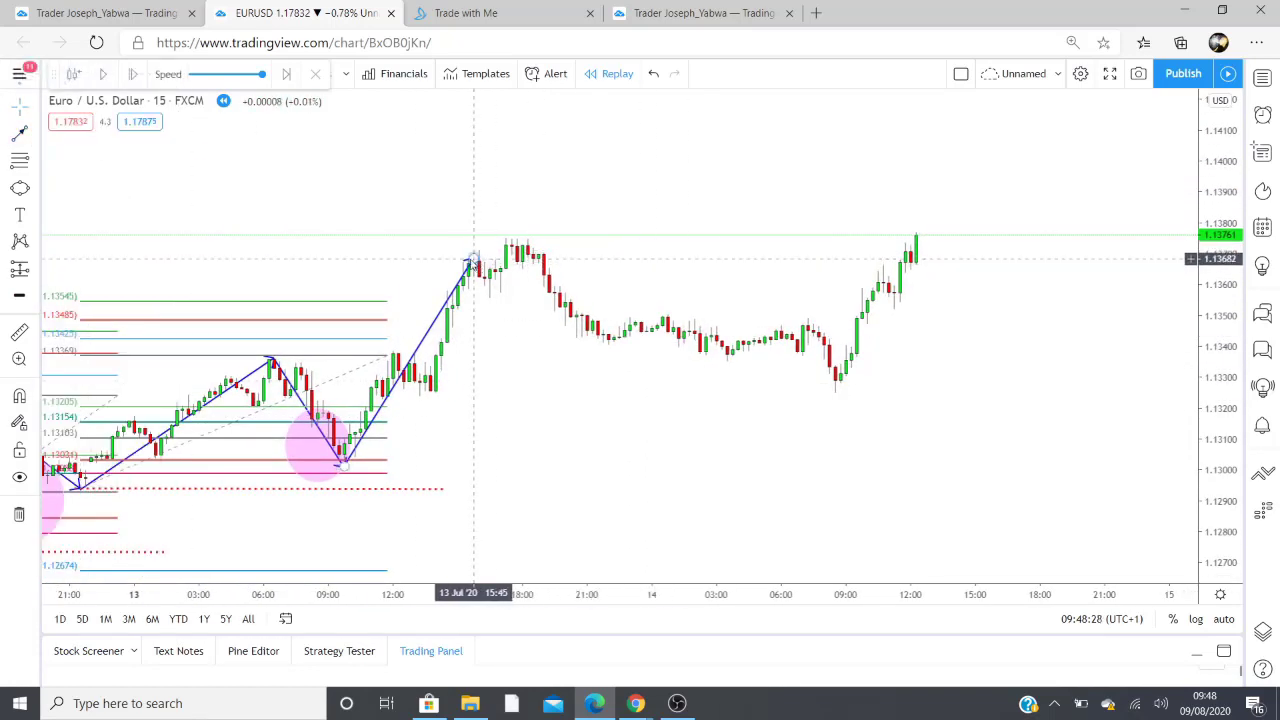
{"action": "left_click", "coordinate": [510, 237]}
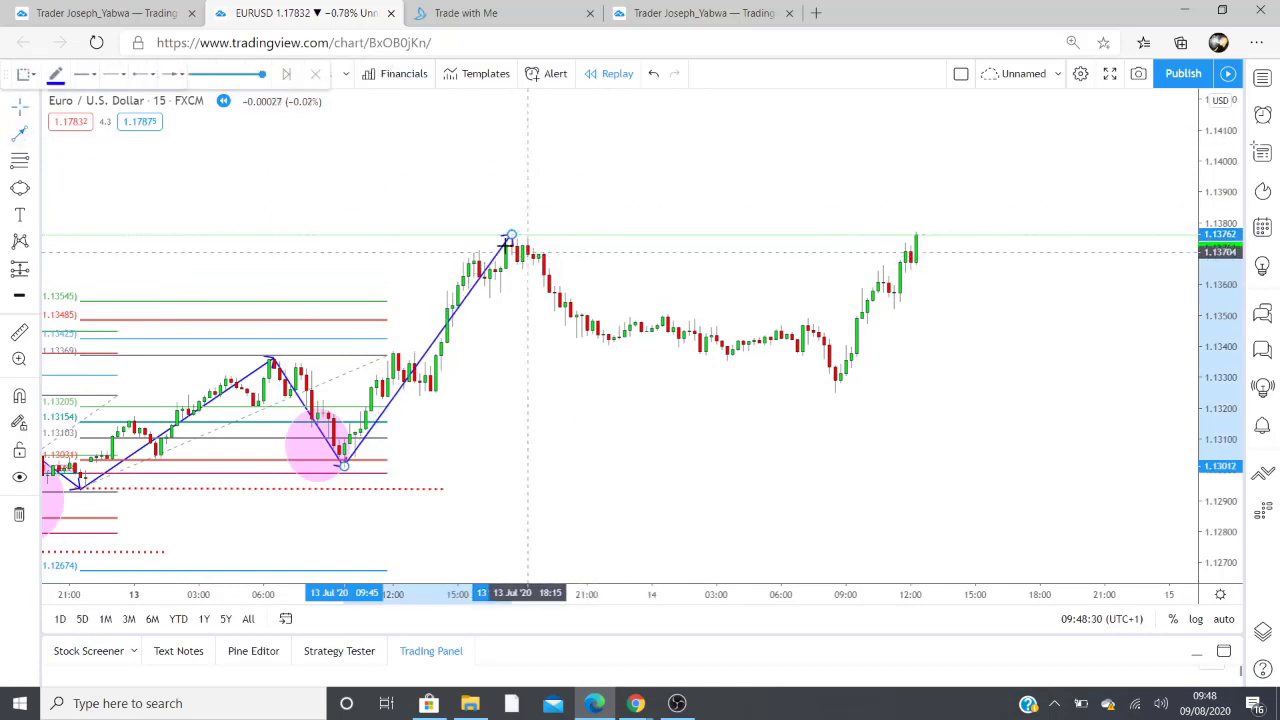
{"action": "left_click", "coordinate": [510, 237]}
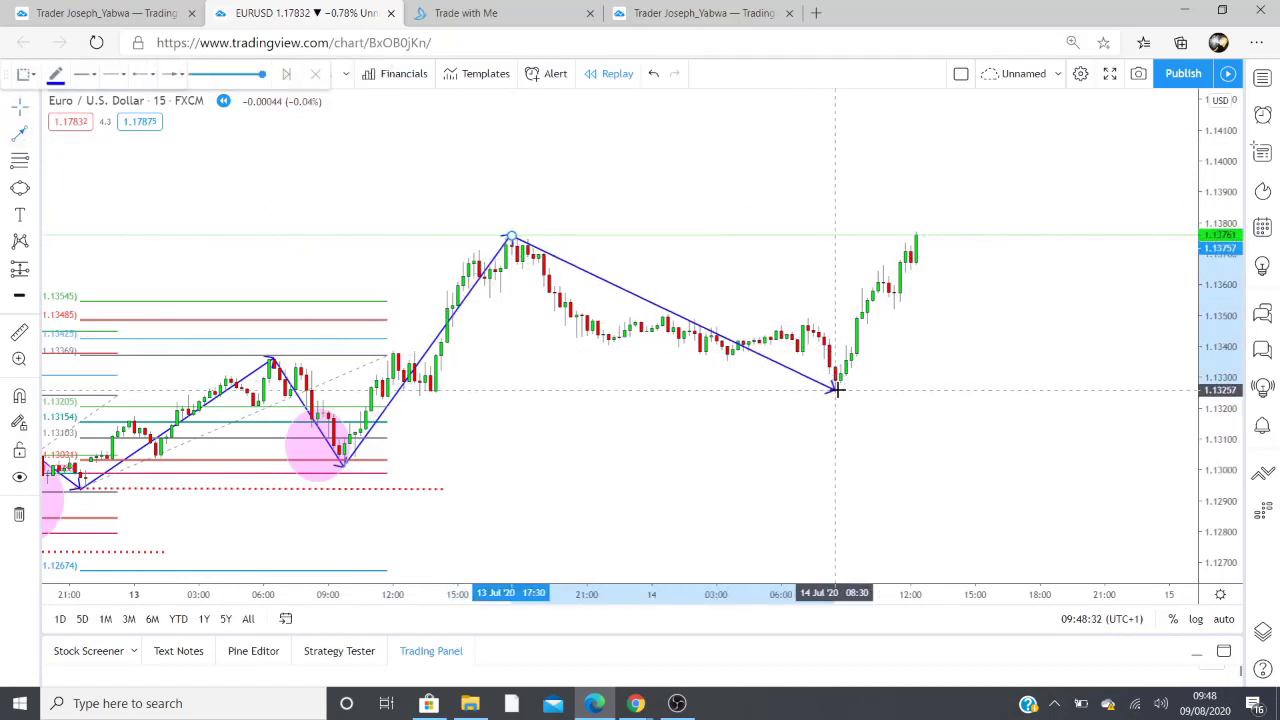
{"action": "left_click", "coordinate": [836, 389]}
- Add a horizontal dotted red line at about 1.1301 from the third pullback low, and a Fibonacci retracement from that low up to about 1.1377
{"action": "left_click", "coordinate": [35, 135]}
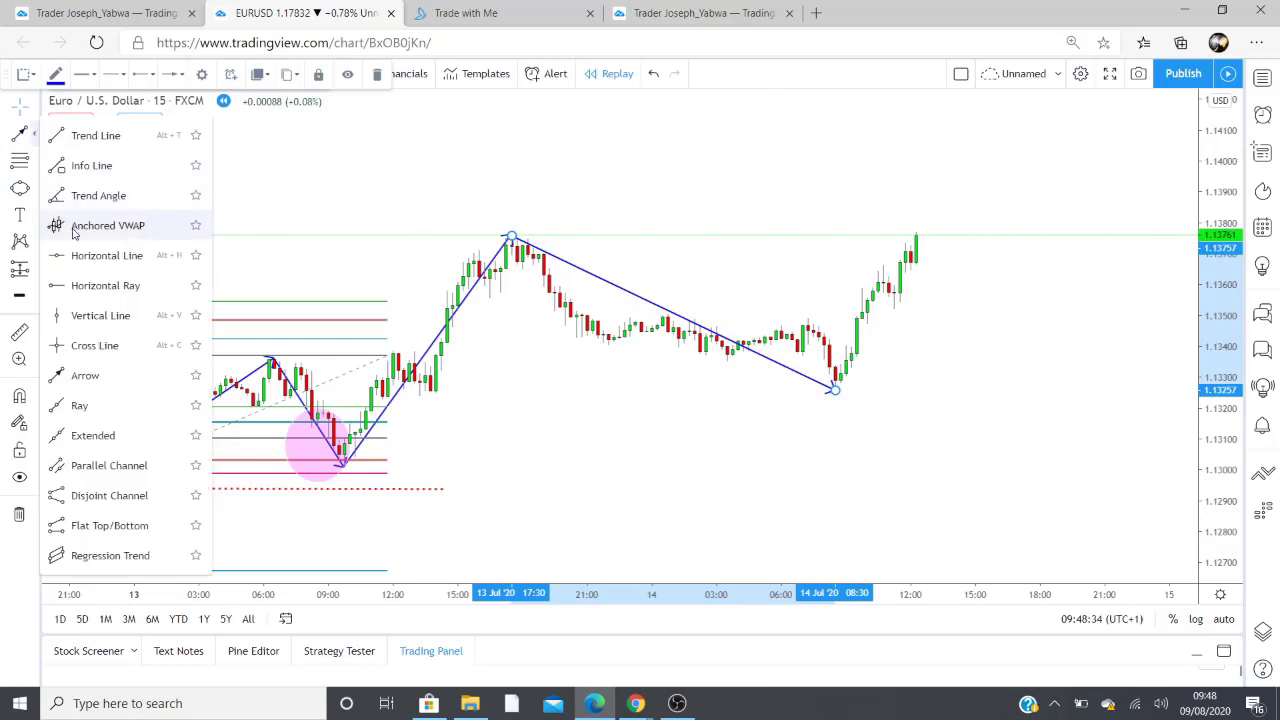
{"action": "left_click", "coordinate": [90, 134]}
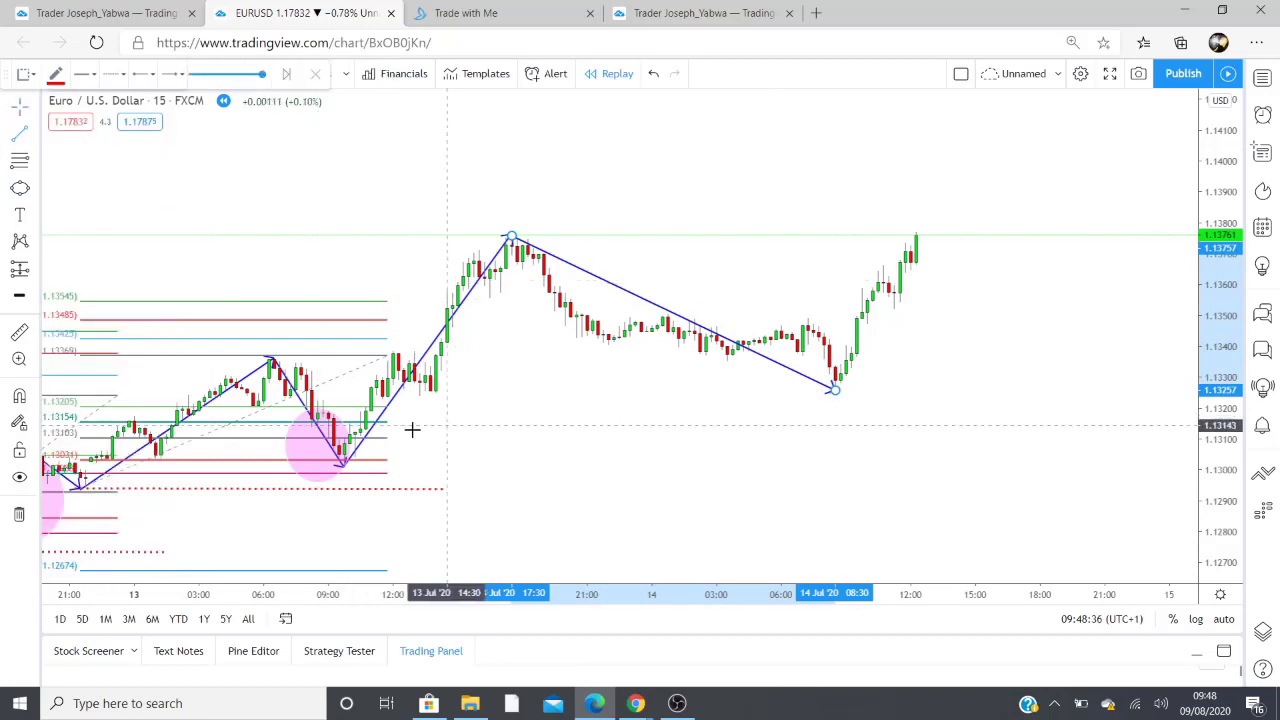
{"action": "left_click", "coordinate": [342, 466]}
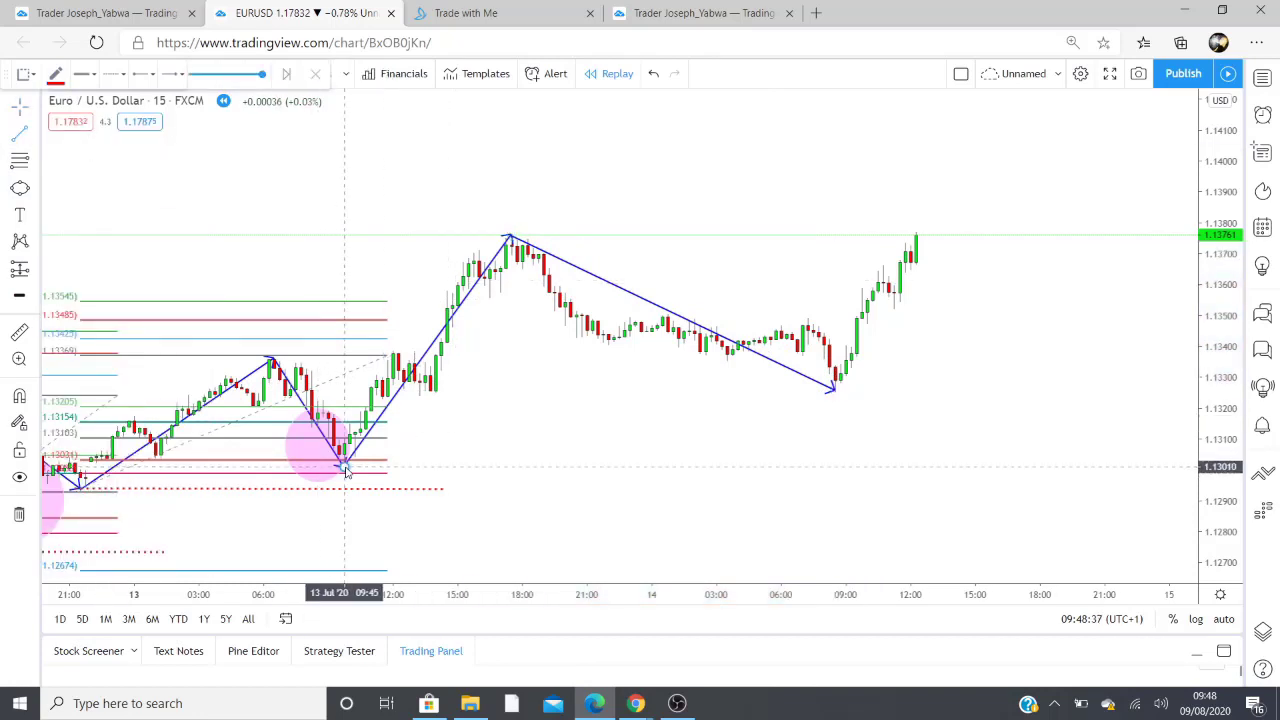
{"action": "left_click", "coordinate": [933, 466]}
{"action": "left_click", "coordinate": [24, 164]}
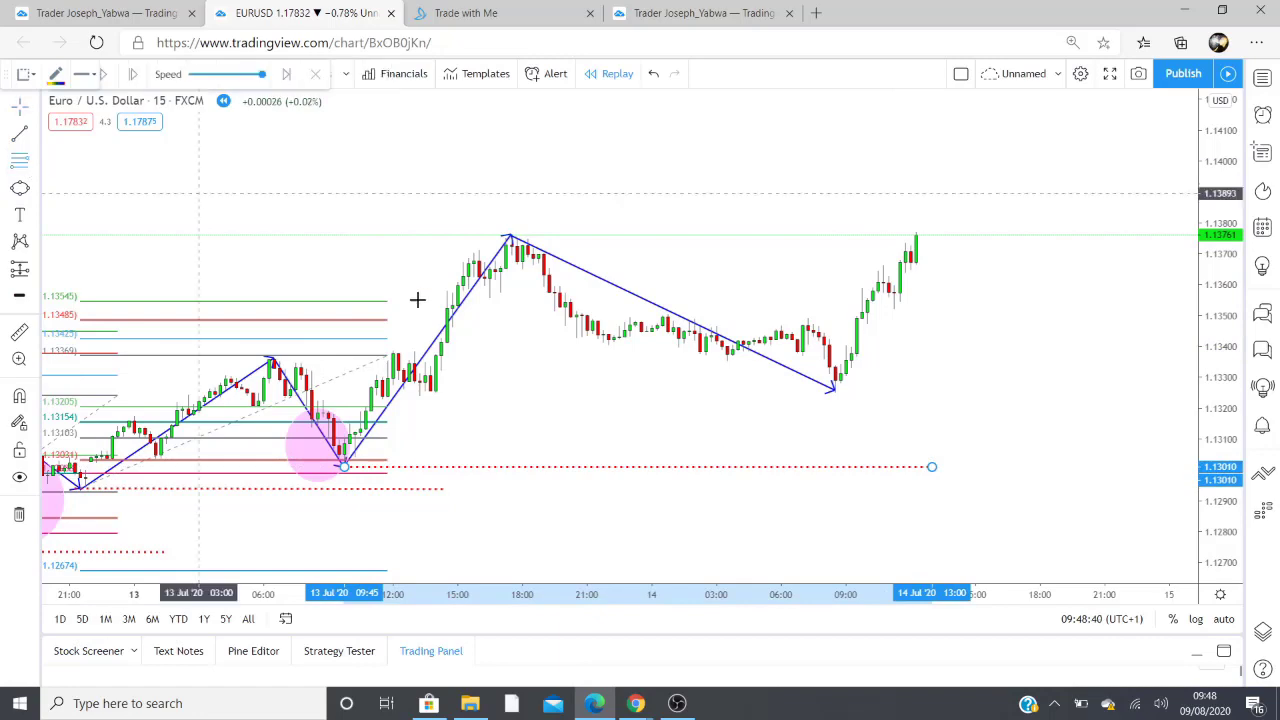
{"action": "left_click", "coordinate": [343, 467]}
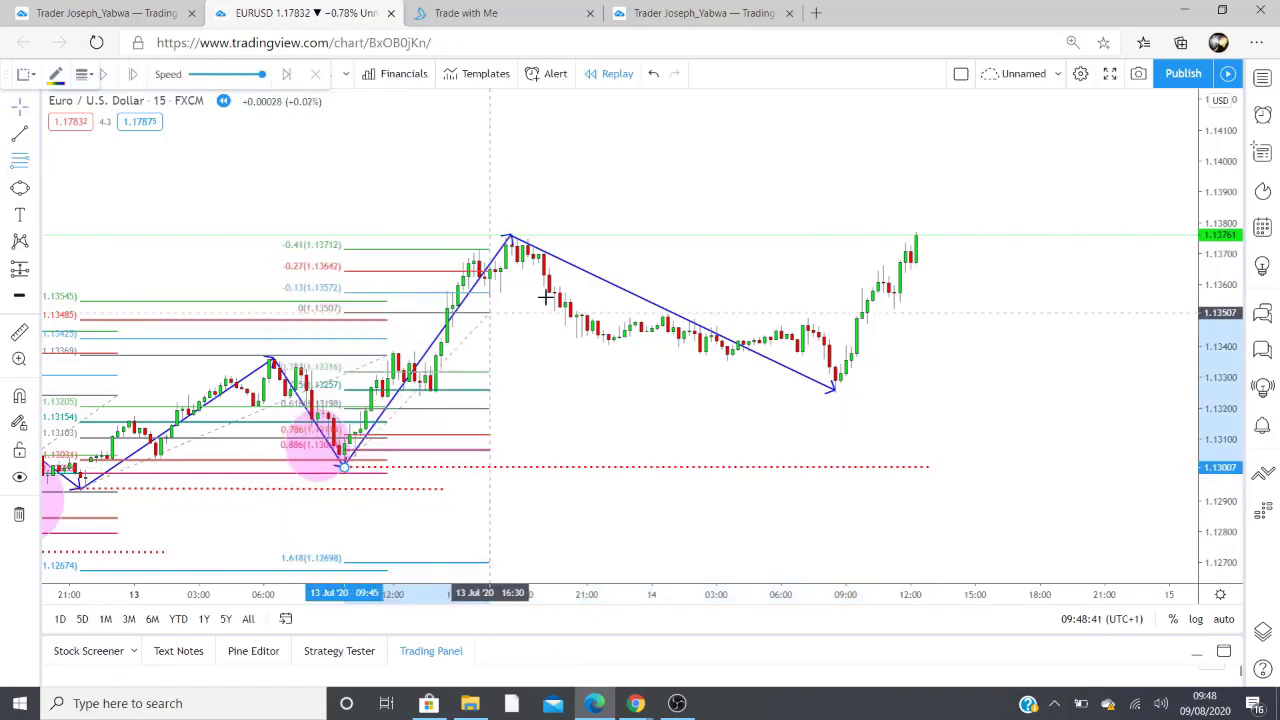
{"action": "left_click", "coordinate": [856, 232]}
- Highlight the fourth pullback zone with a wide ellipse spanning about 1.1347 to 1.1303
{"action": "left_click", "coordinate": [18, 189]}
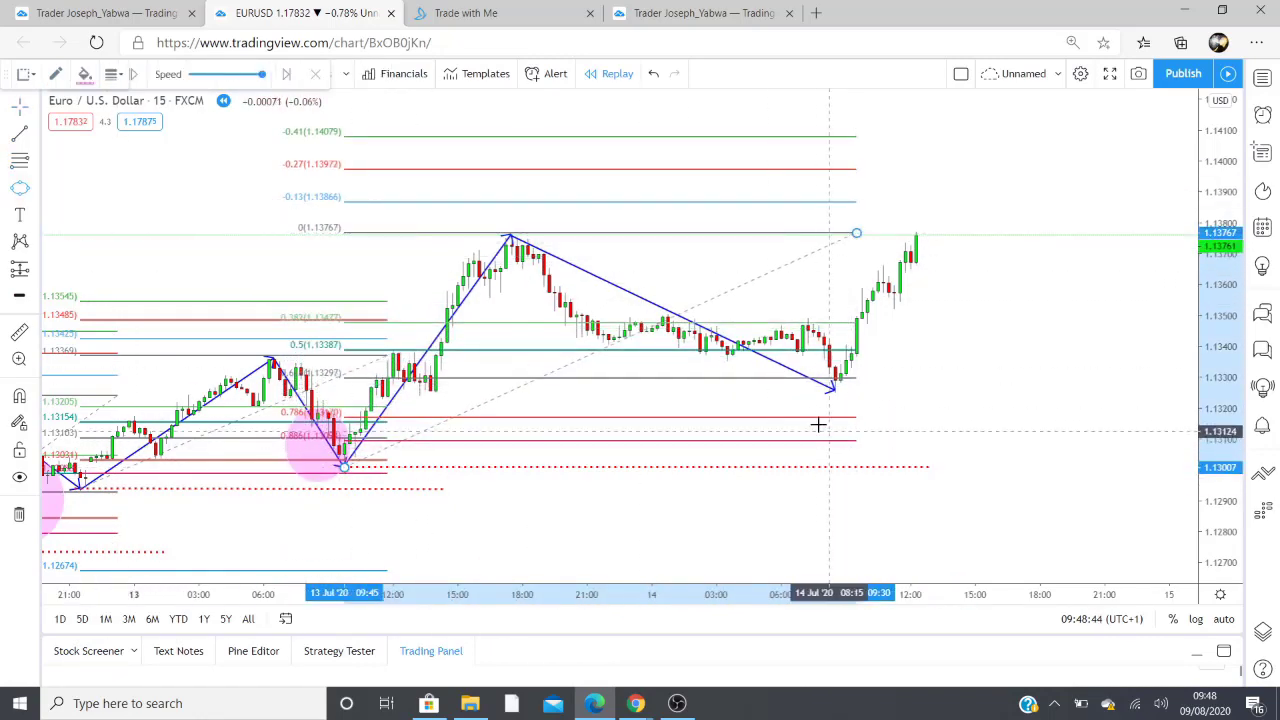
{"action": "left_click", "coordinate": [716, 323]}
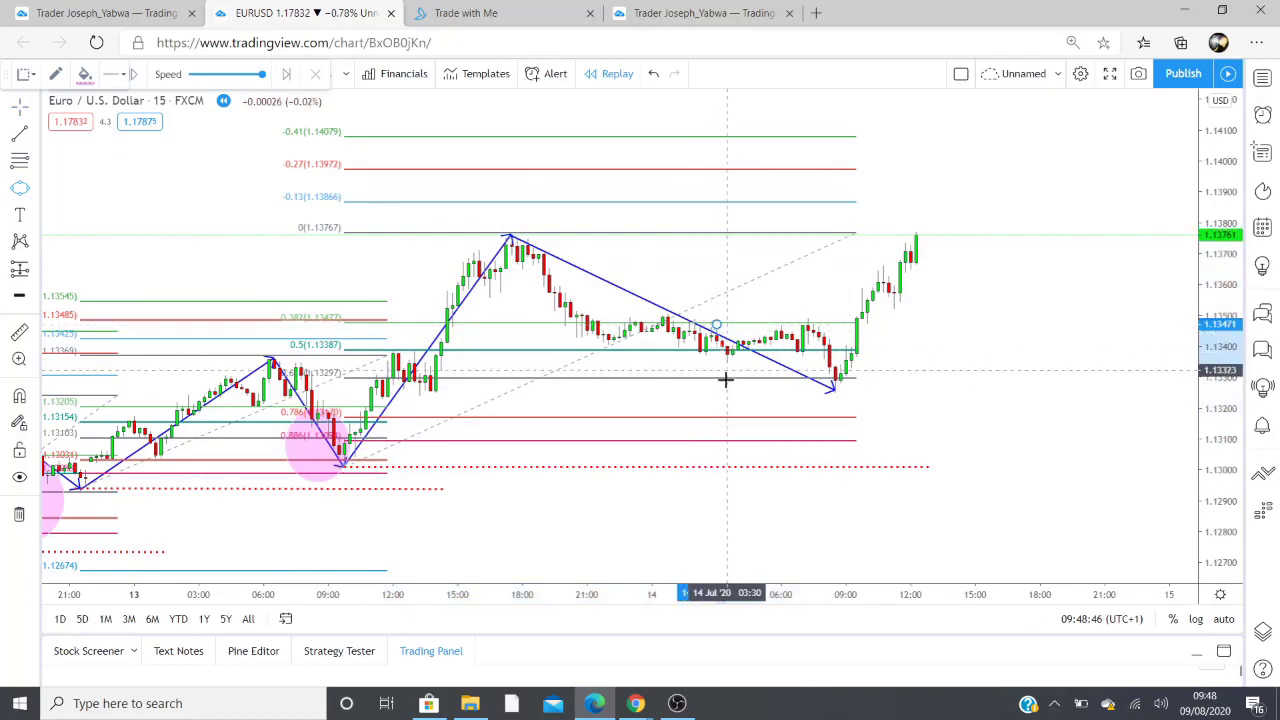
{"action": "left_click", "coordinate": [723, 461]}
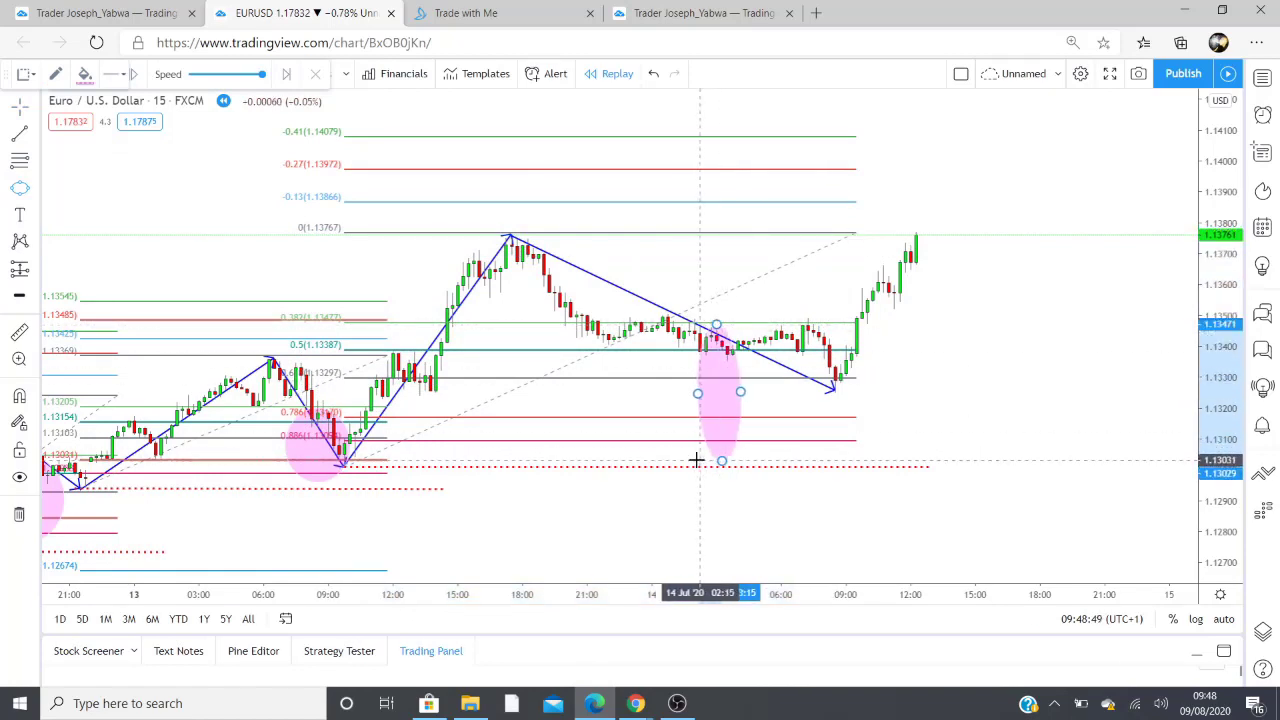
{"action": "left_click", "coordinate": [571, 420]}
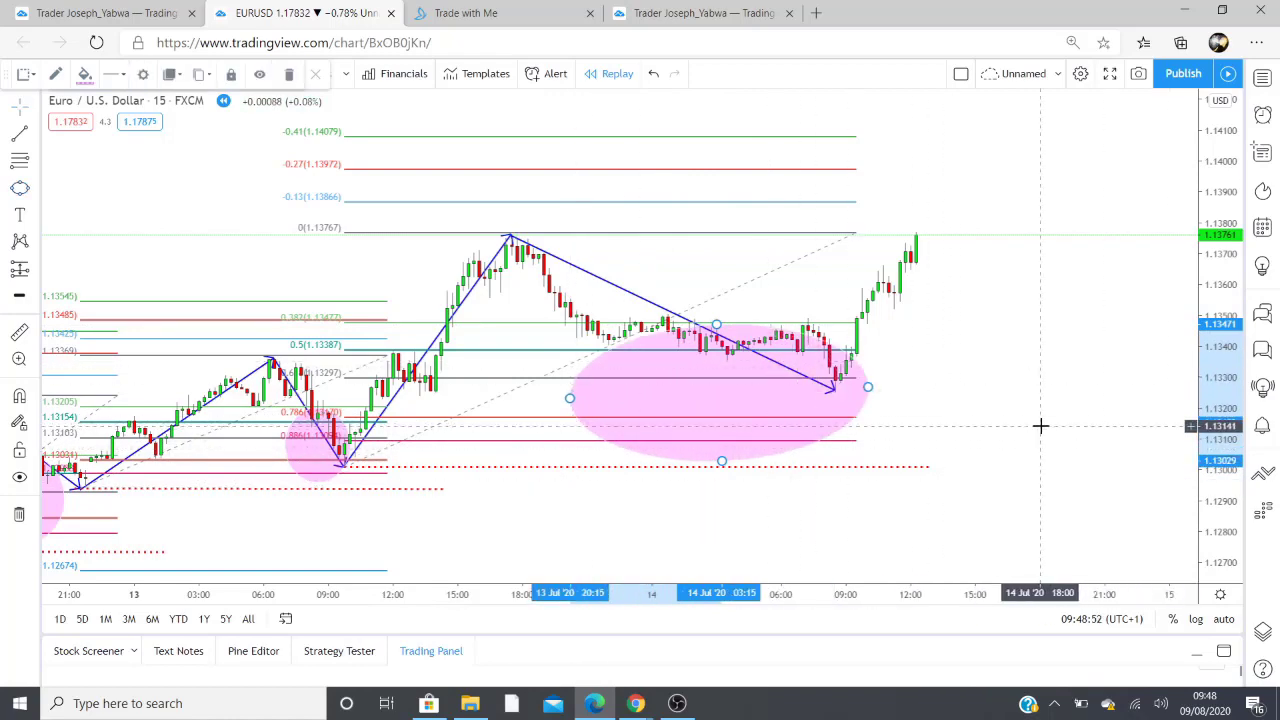
- Play the bar replay forward in short stretches and pause it at about 03:45 on 15 July
{"action": "left_click_drag", "start_coordinate": [1058, 413], "coordinate": [919, 408]}
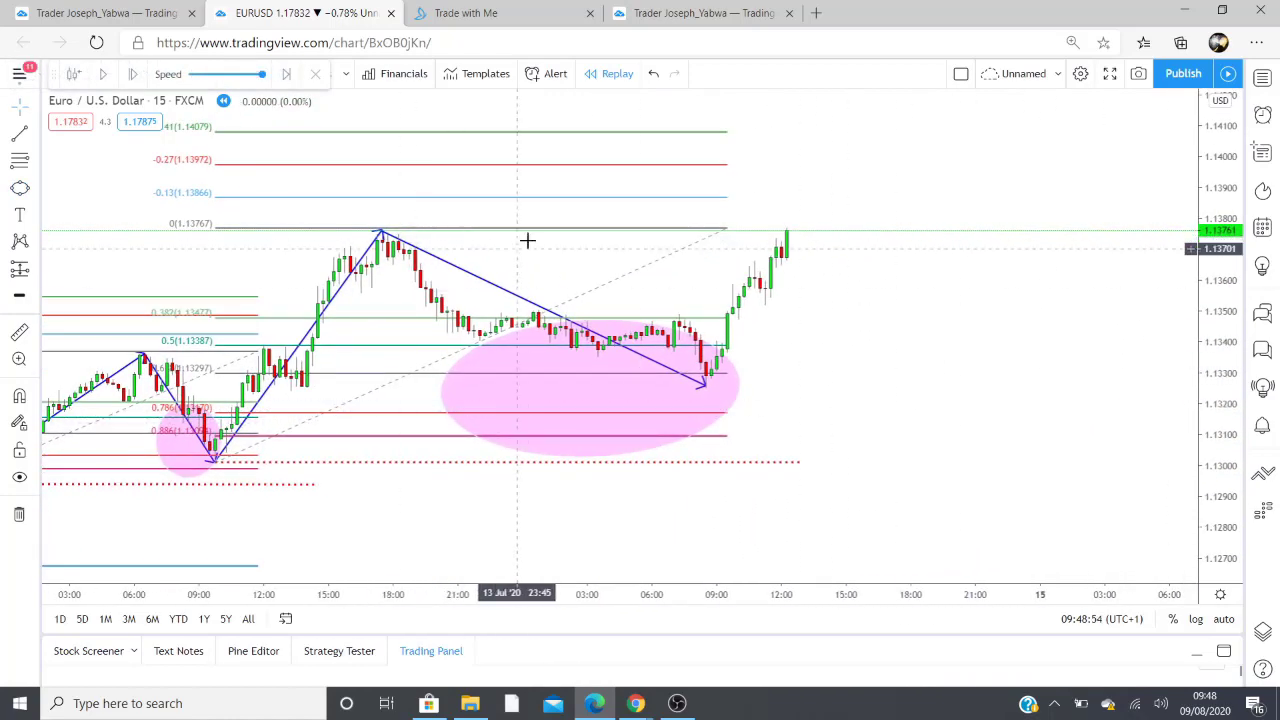
{"action": "left_click", "coordinate": [102, 75]}
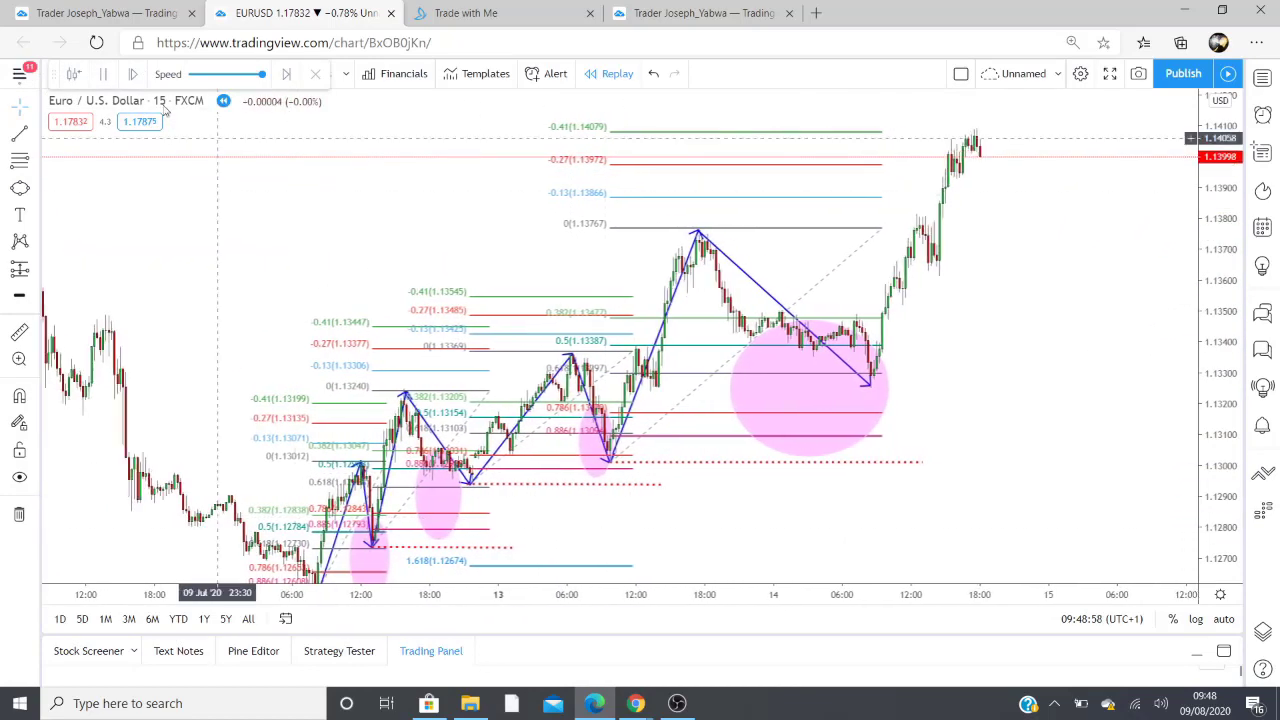
{"action": "left_click", "coordinate": [104, 76]}
{"action": "left_click_drag", "start_coordinate": [939, 465], "coordinate": [866, 468]}
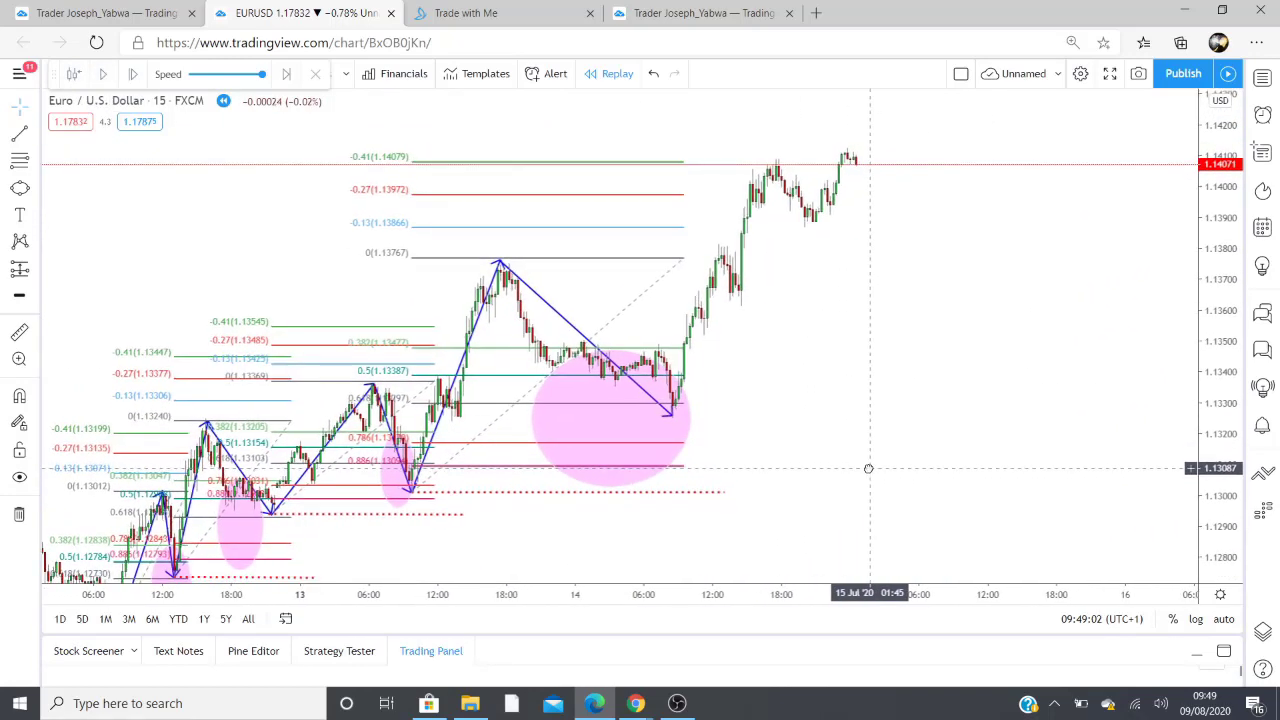
{"action": "left_click", "coordinate": [101, 79]}
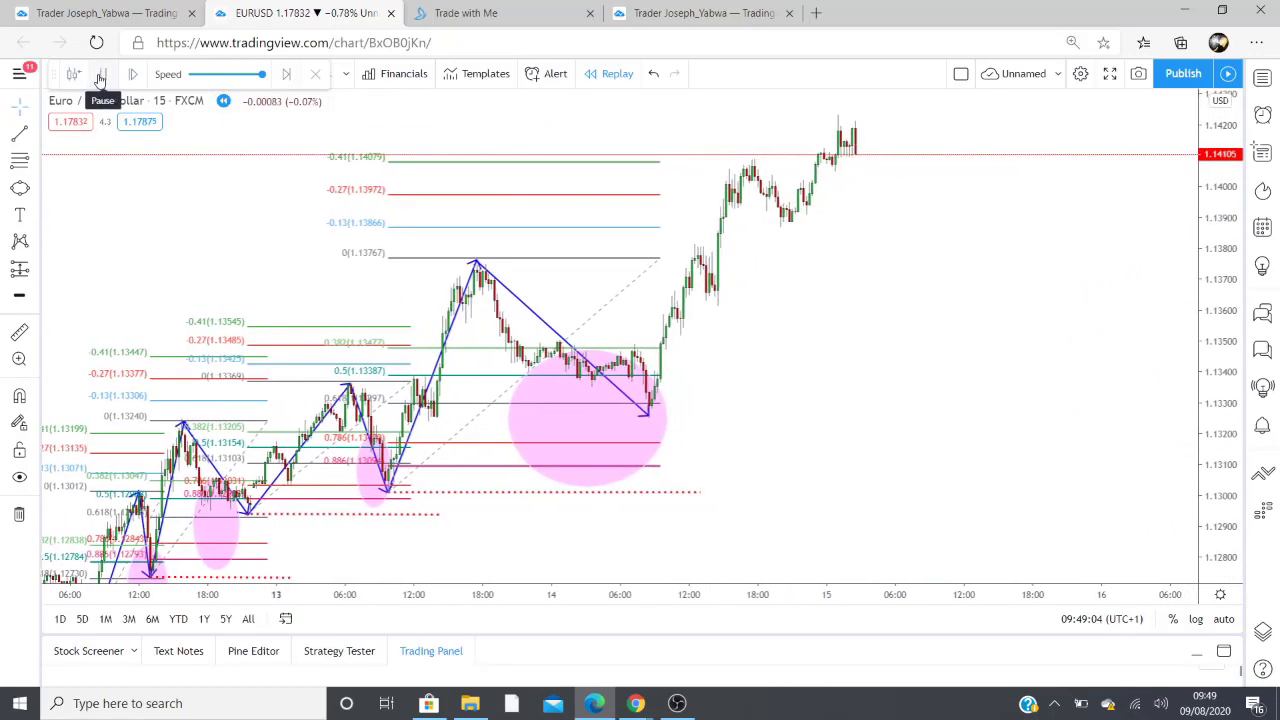
{"action": "left_click", "coordinate": [102, 77]}
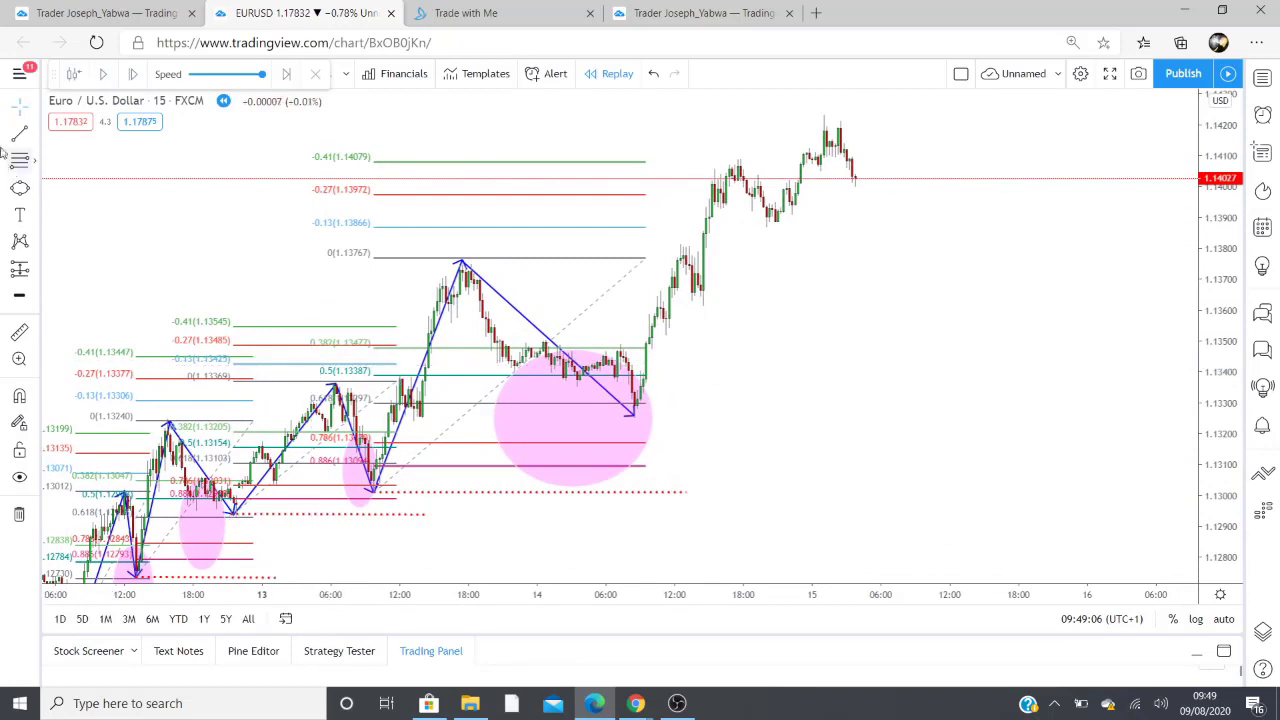
- Draw a rising arrow from the fourth pullback low at about 1.1327 to the high at about 1.1409, and a falling arrow to about 1.1387
{"action": "left_click", "coordinate": [35, 135]}
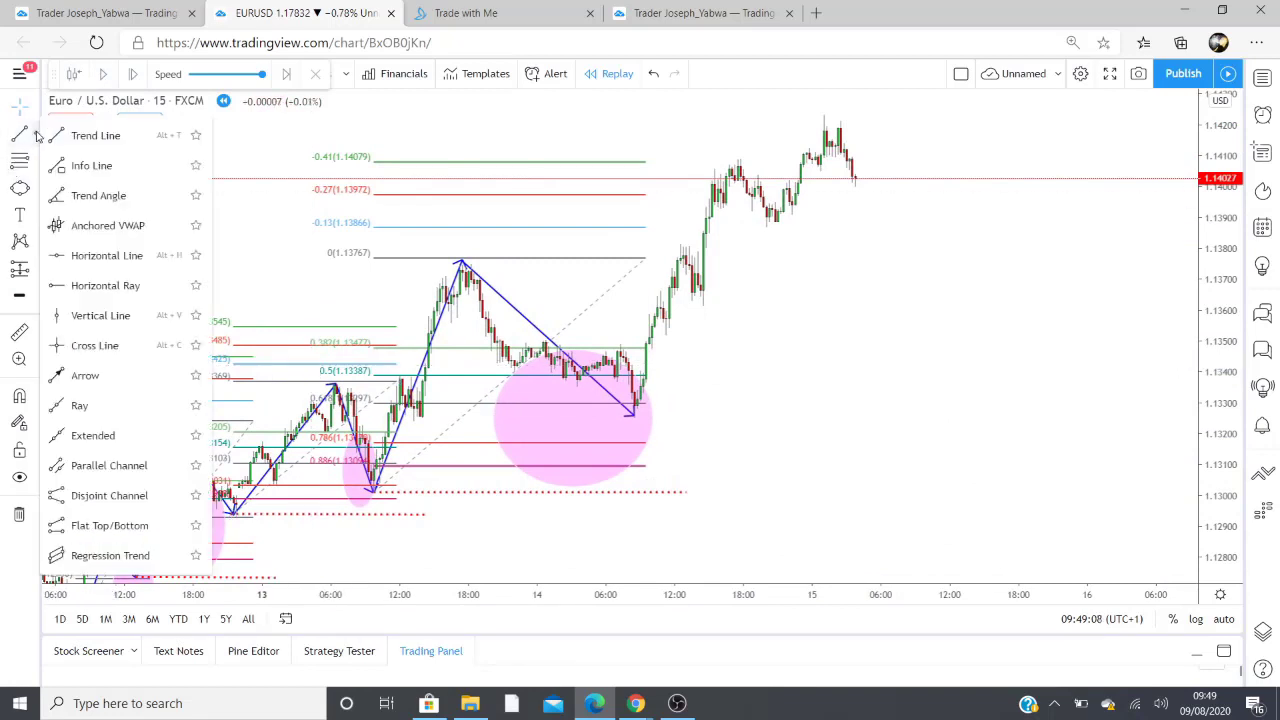
{"action": "left_click", "coordinate": [95, 377]}
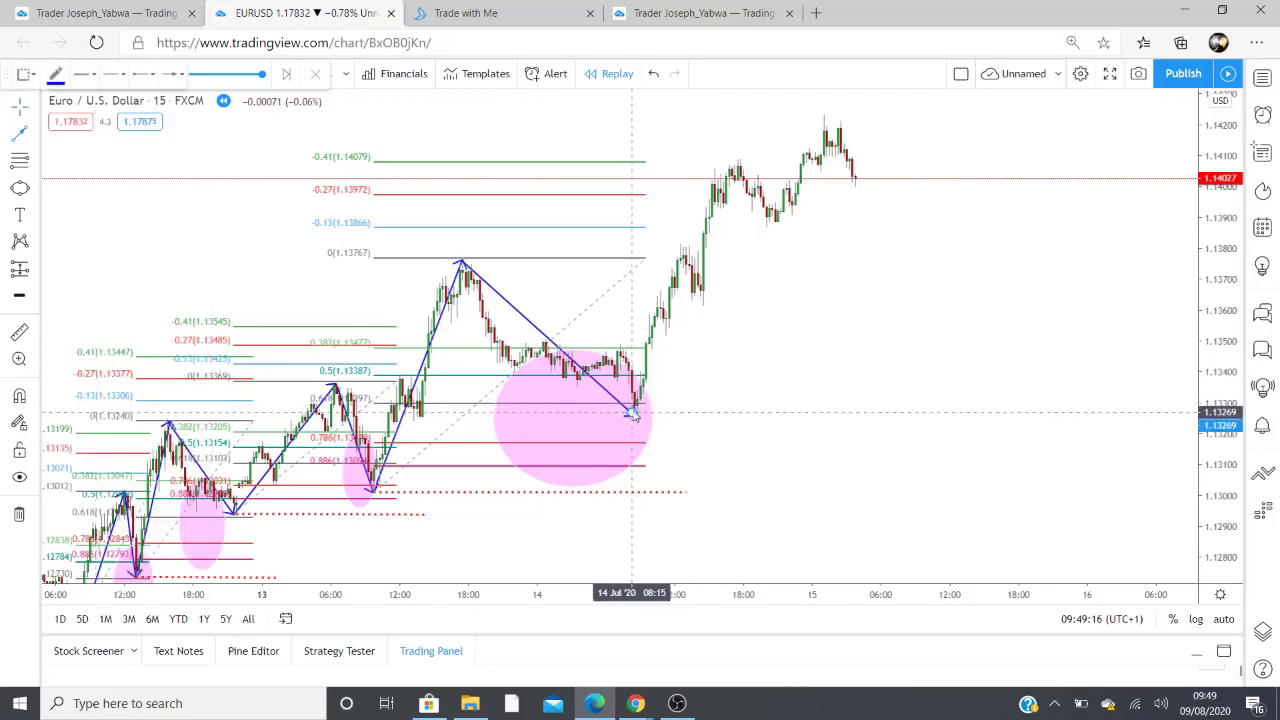
{"action": "mouse_move", "coordinate": [632, 412]}
{"action": "left_mouse_down"}
{"action": "mouse_move", "coordinate": [688, 222]}
{"action": "mouse_move", "coordinate": [735, 160]}
{"action": "left_mouse_up"}
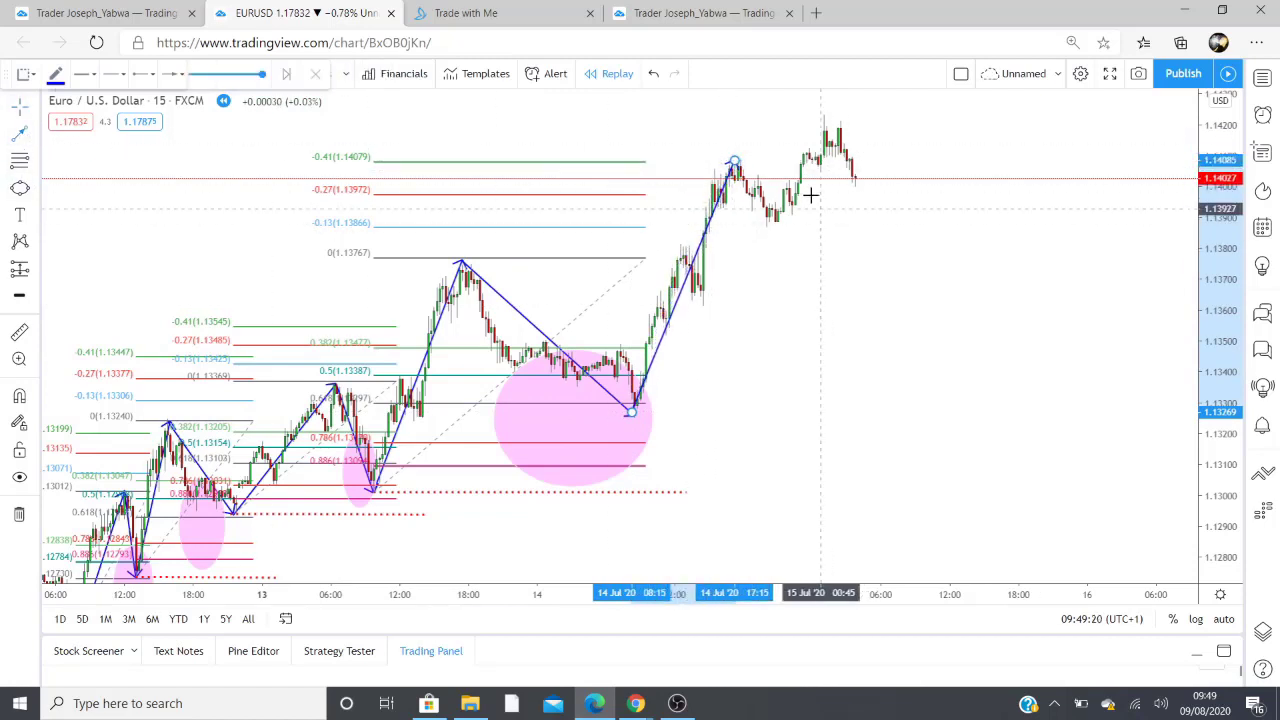
{"action": "left_click_drag", "start_coordinate": [735, 165], "coordinate": [772, 221]}
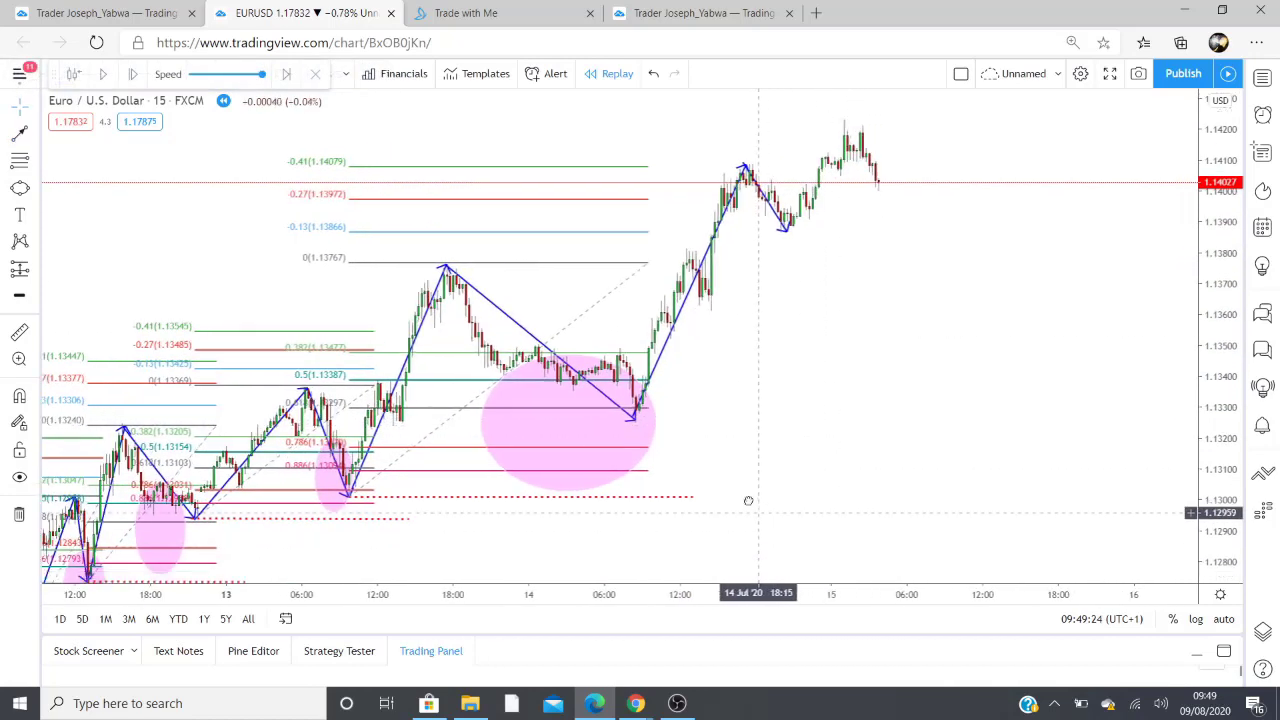
- Add a horizontal dotted red line at about 1.1326 from the fourth pullback low to about 13:45 on 15 July
{"action": "left_click", "coordinate": [37, 140]}
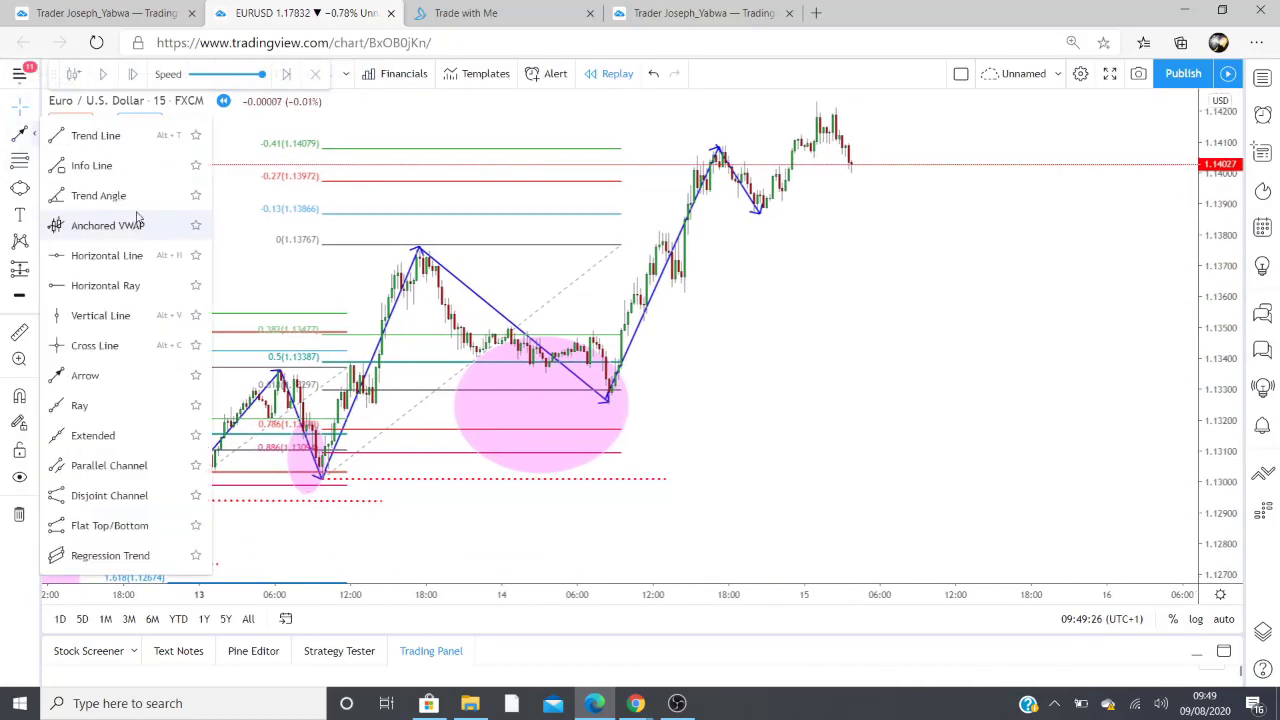
{"action": "left_click", "coordinate": [92, 134]}
{"action": "left_click", "coordinate": [610, 404]}
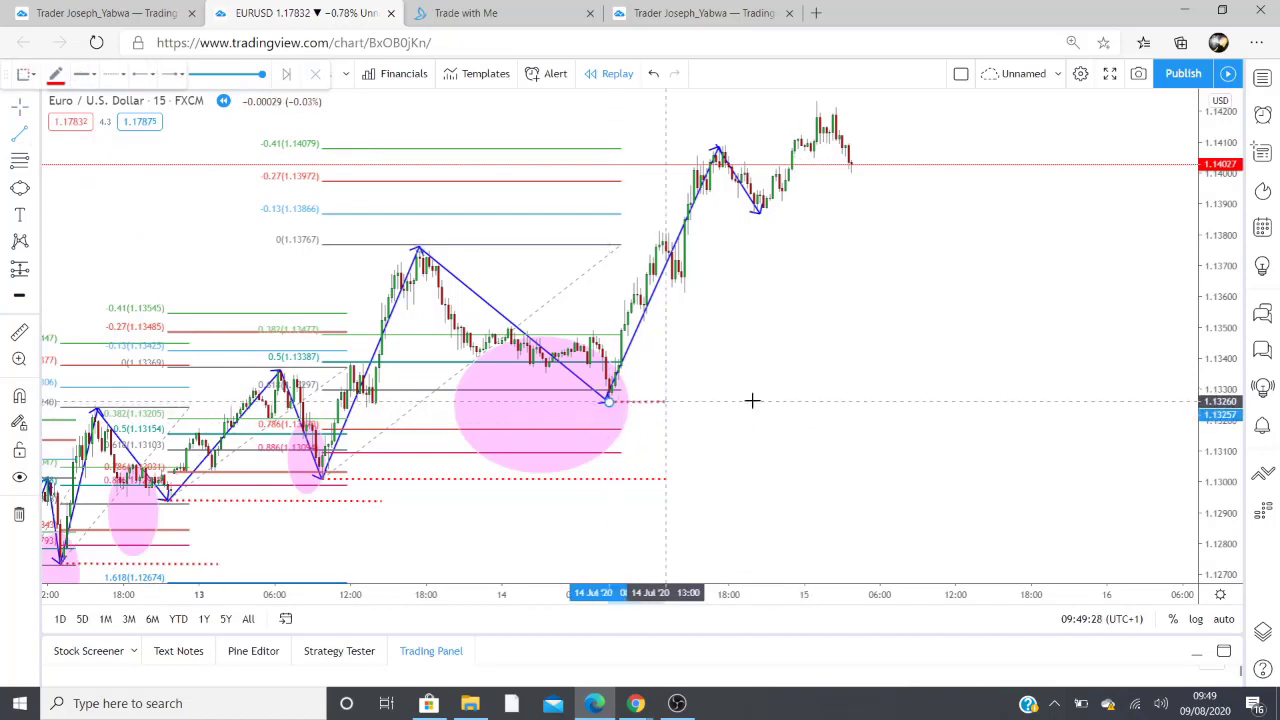
{"action": "left_click", "coordinate": [978, 402]}
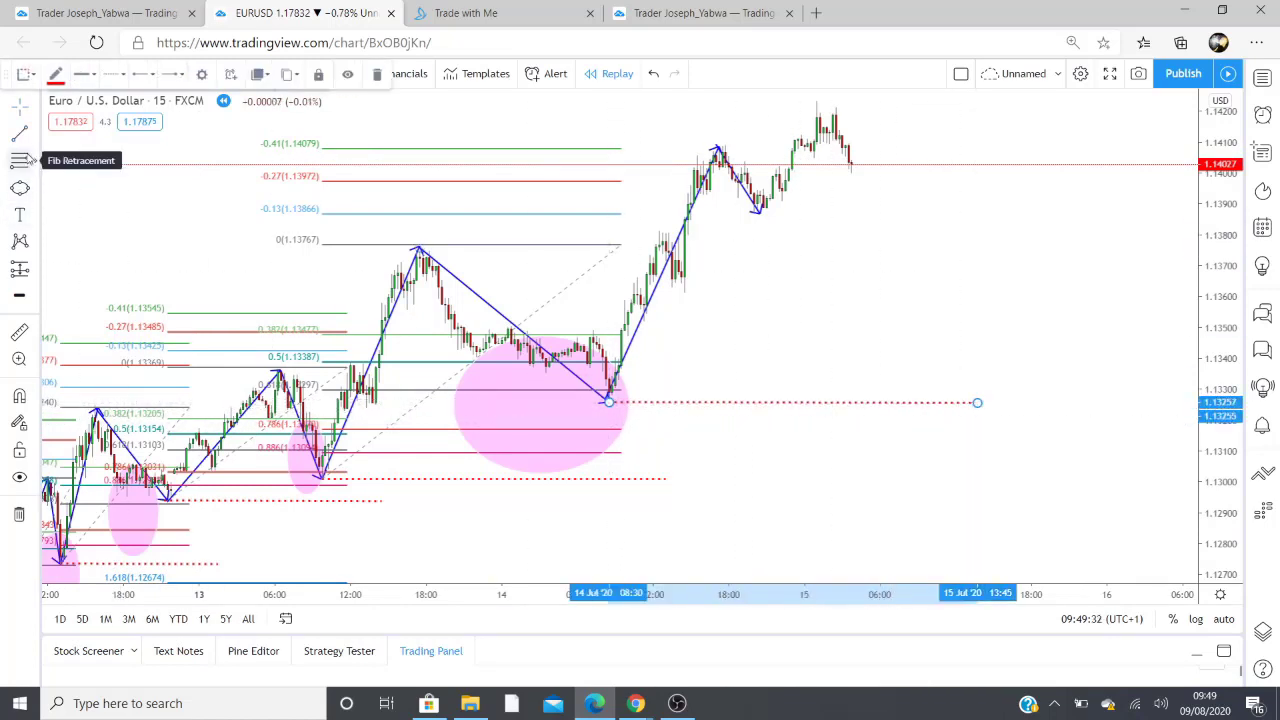
- Add a Fibonacci retracement from the fourth pullback low up to about 1.1408, and an ellipse over its pullback zone spanning about 1.1377 to 1.1327
{"action": "left_click", "coordinate": [20, 160]}
{"action": "left_click", "coordinate": [610, 404]}
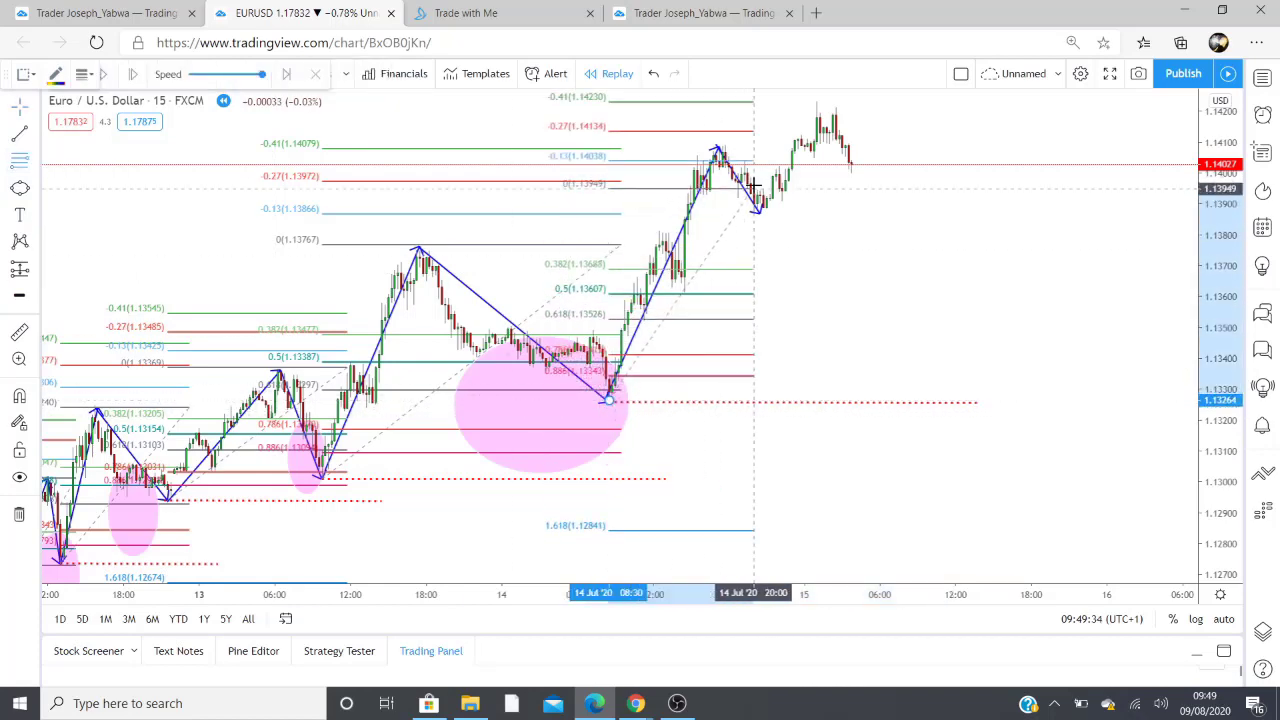
{"action": "left_click", "coordinate": [842, 148]}
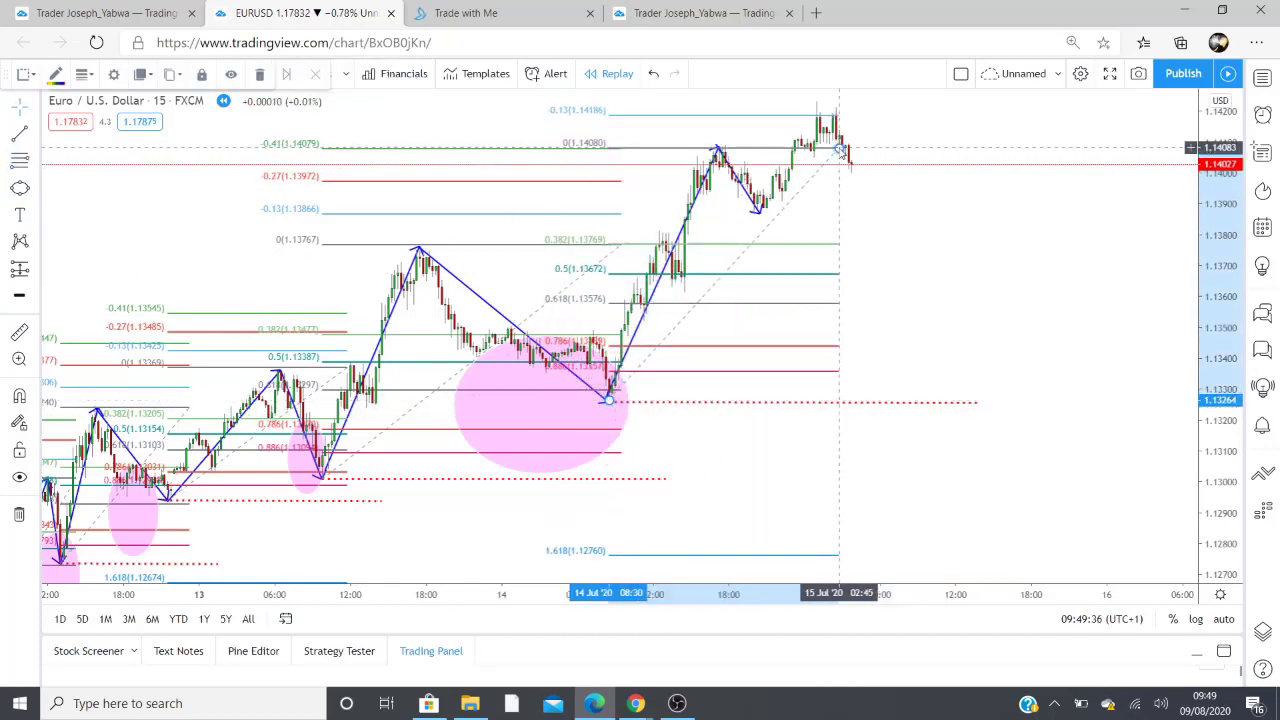
{"action": "left_click", "coordinate": [20, 190]}
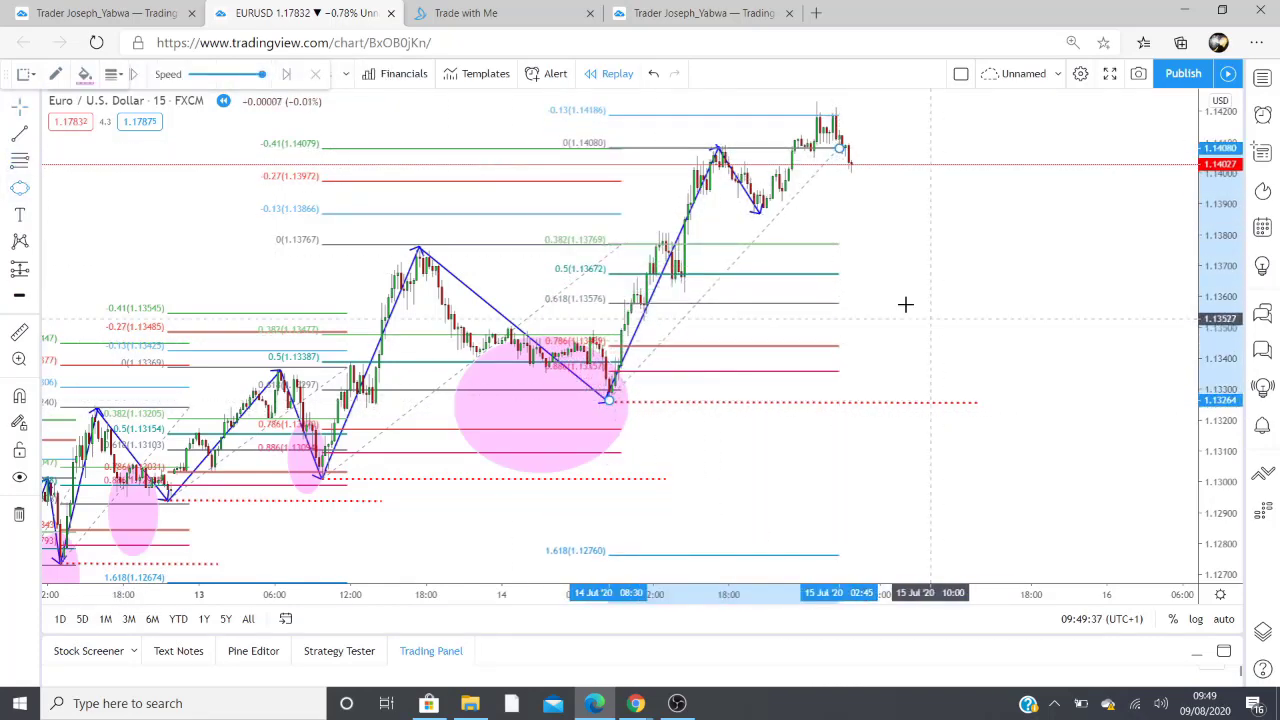
{"action": "left_click", "coordinate": [781, 243]}
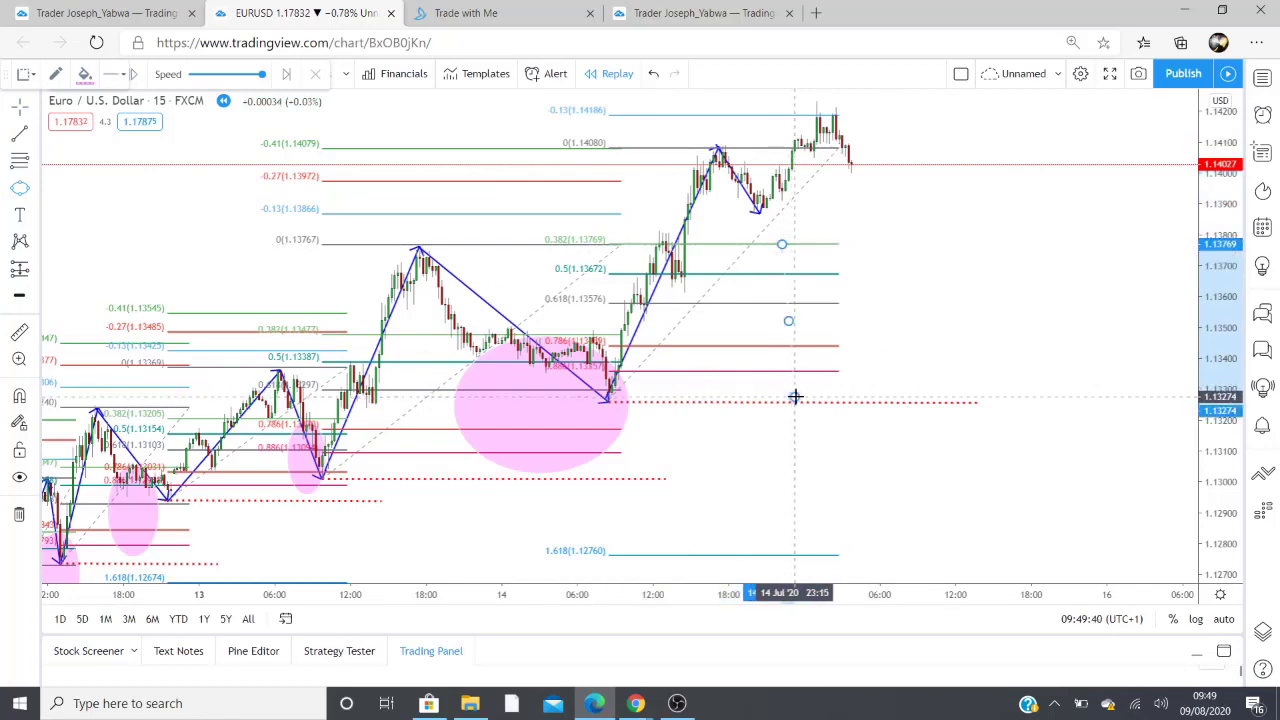
{"action": "left_click", "coordinate": [795, 397]}
{"action": "left_click", "coordinate": [722, 385]}
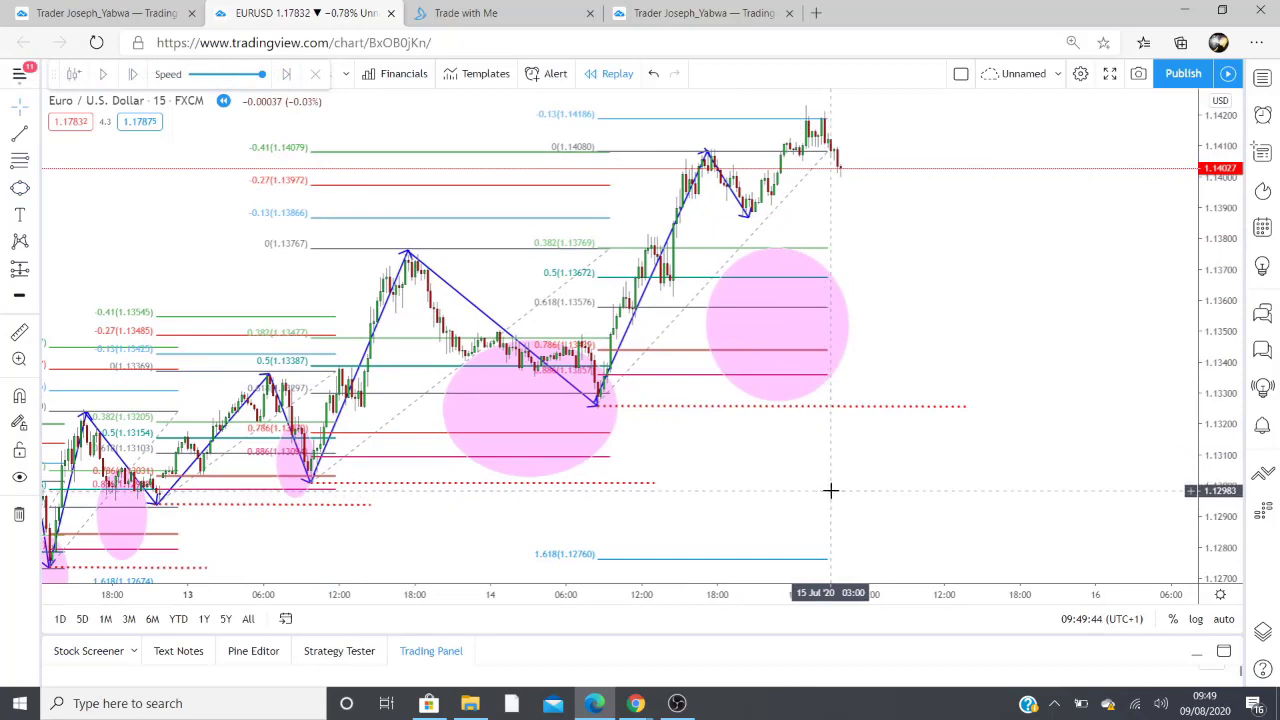
- Delete the newest pullback ellipse and the Fibonacci retracement drawn from the fourth pullback low
{"action": "left_click", "coordinate": [848, 330]}
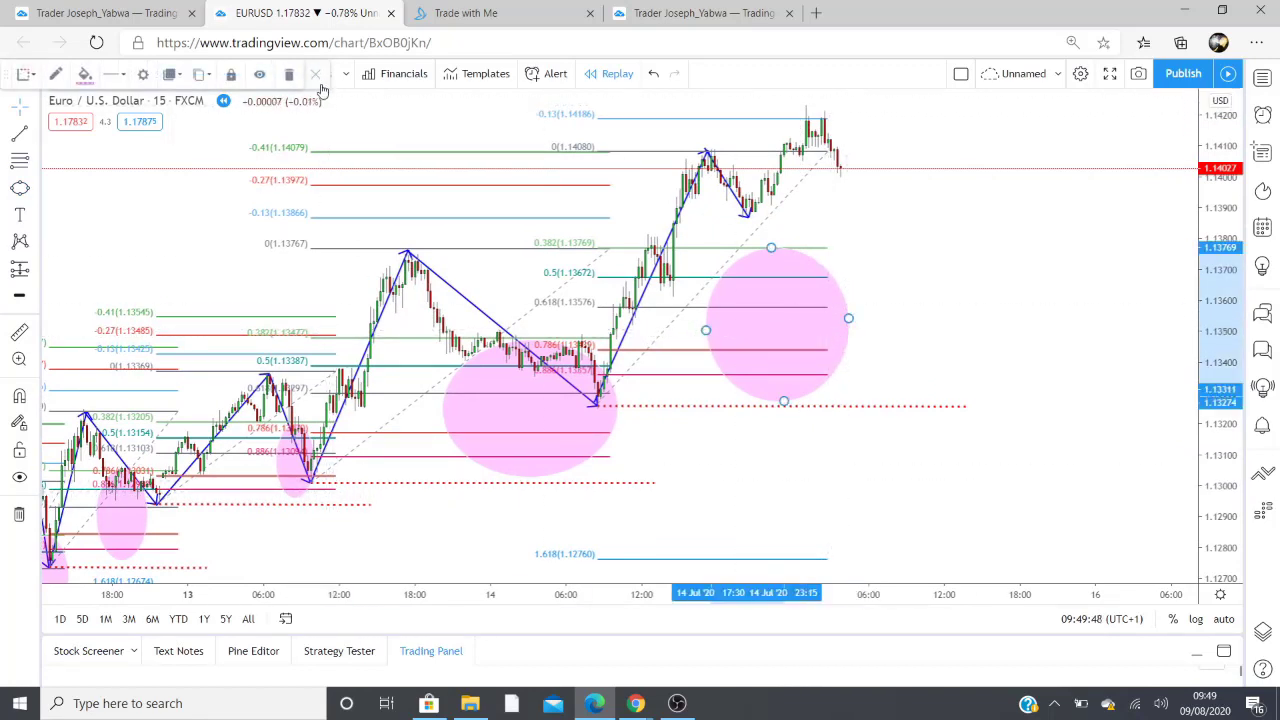
{"action": "left_click", "coordinate": [287, 78]}
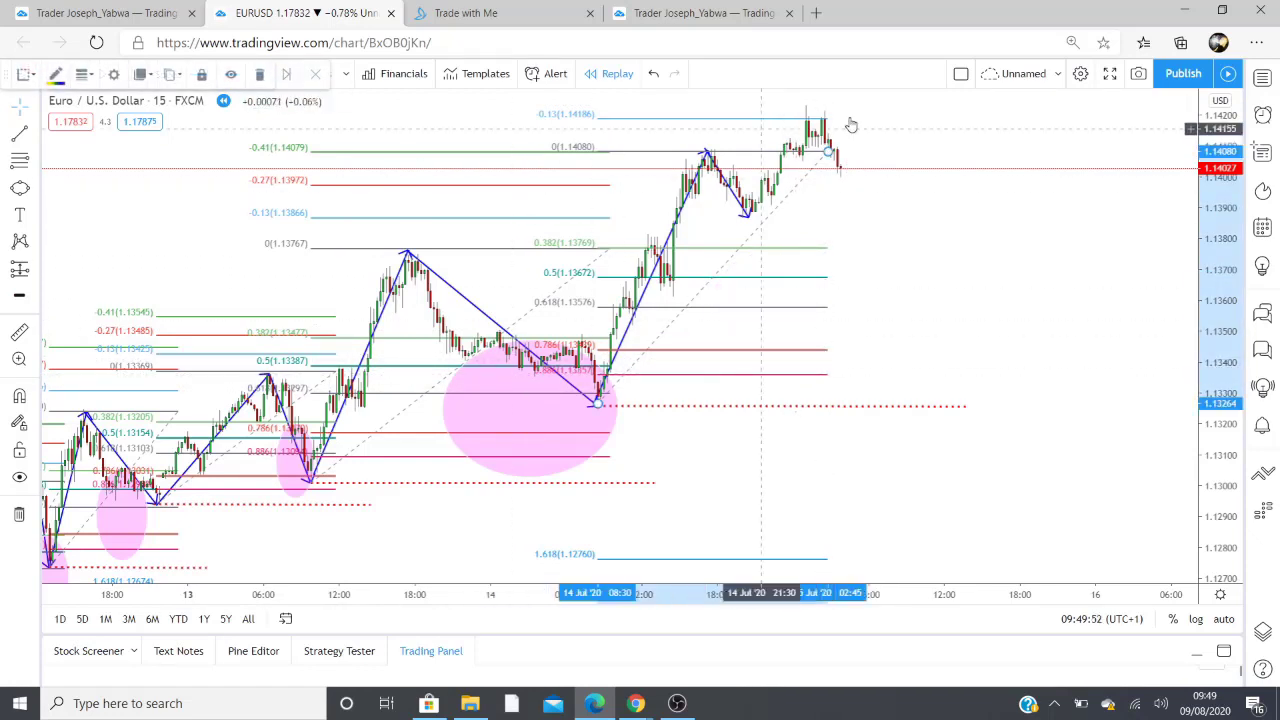
{"action": "left_click", "coordinate": [257, 77]}
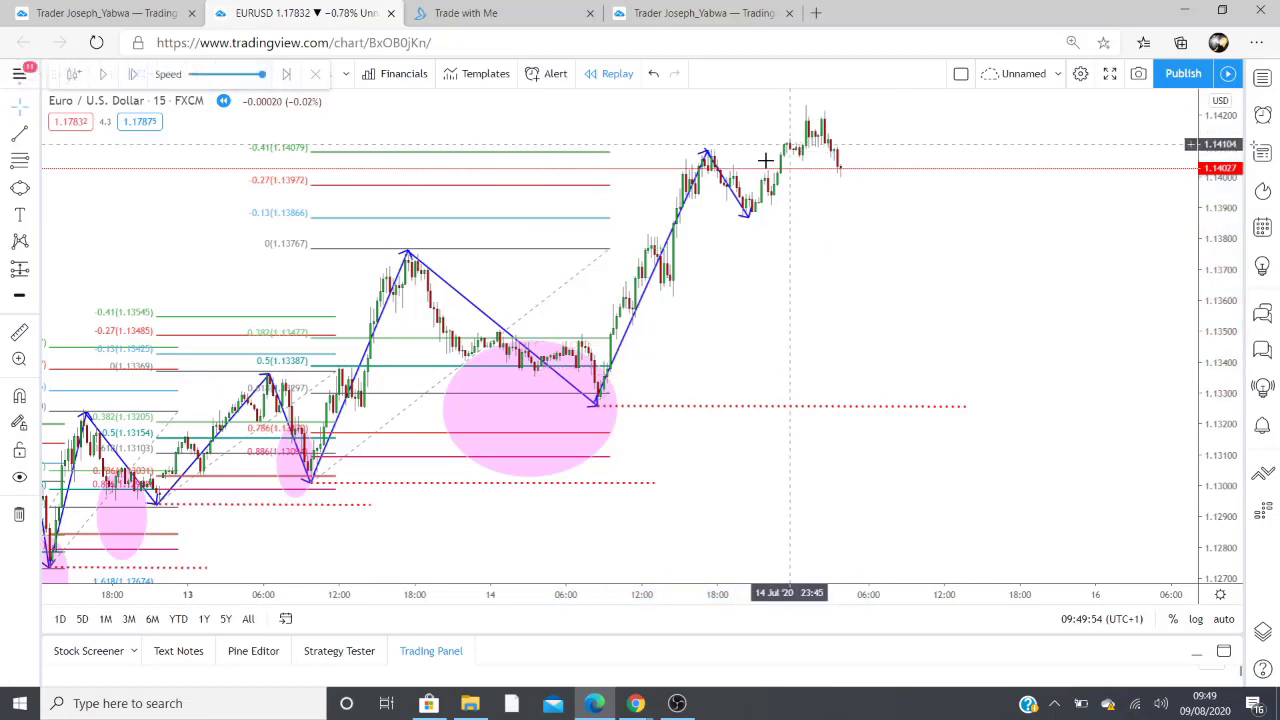
- Delete the last falling arrow and extend the preceding rising arrow to the new high at about 1.1424
{"action": "left_click", "coordinate": [744, 213]}
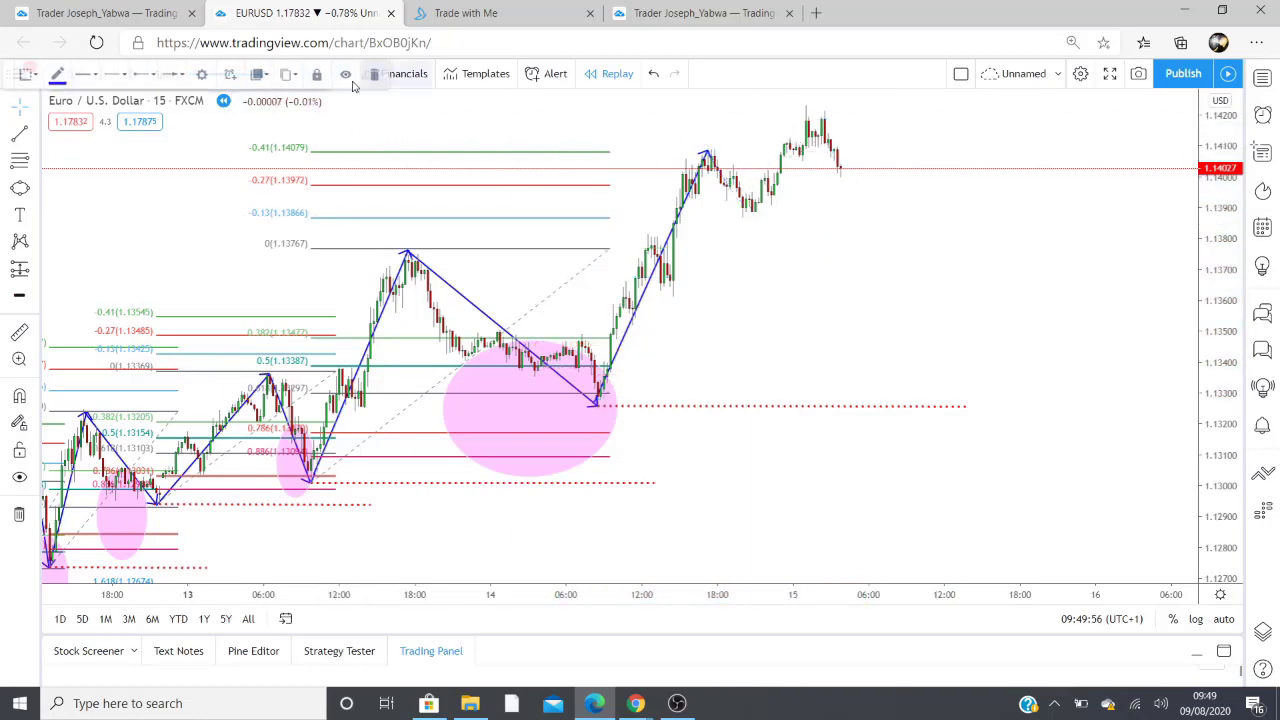
{"action": "key", "text": "Delete"}
{"action": "left_click_drag", "start_coordinate": [706, 152], "coordinate": [814, 108]}
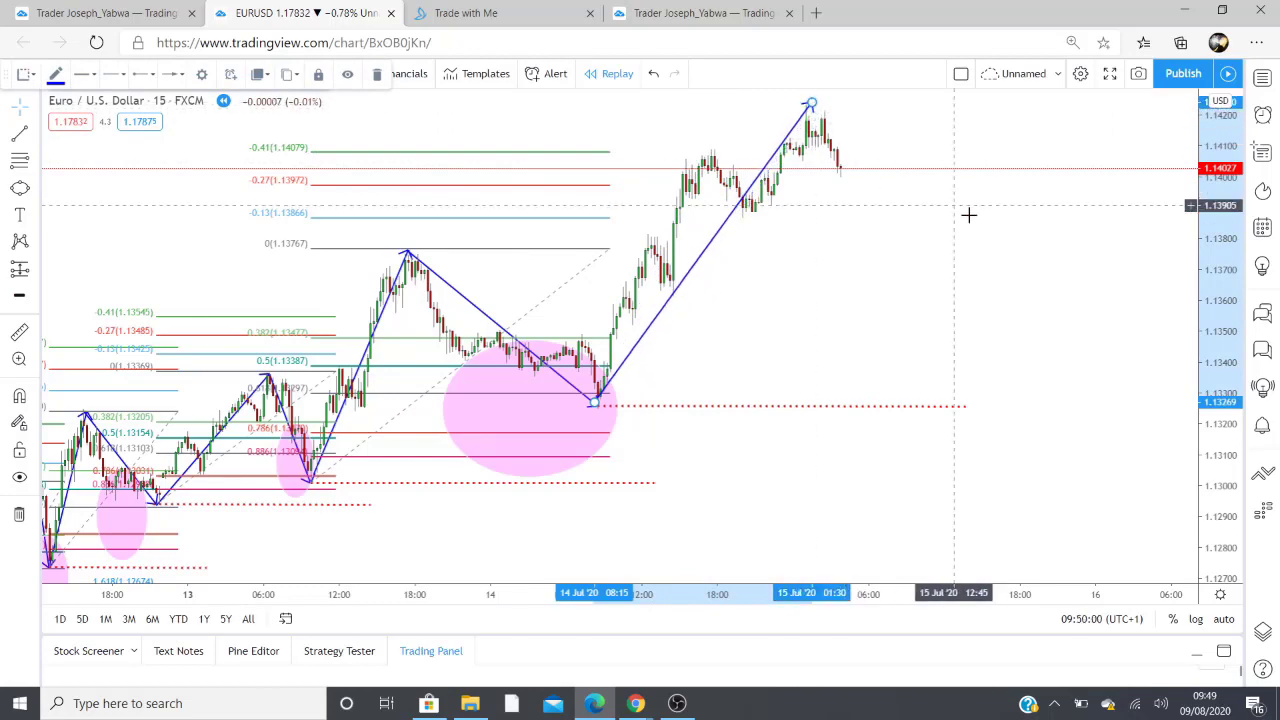
- Play the bar replay to about 19:15 on 15 July, and extend the last rising arrow to the high at about 1.1452
{"action": "mouse_move", "coordinate": [980, 238]}
{"action": "left_mouse_down"}
{"action": "mouse_move", "coordinate": [1034, 286]}
{"action": "mouse_move", "coordinate": [851, 437]}
{"action": "left_mouse_up"}
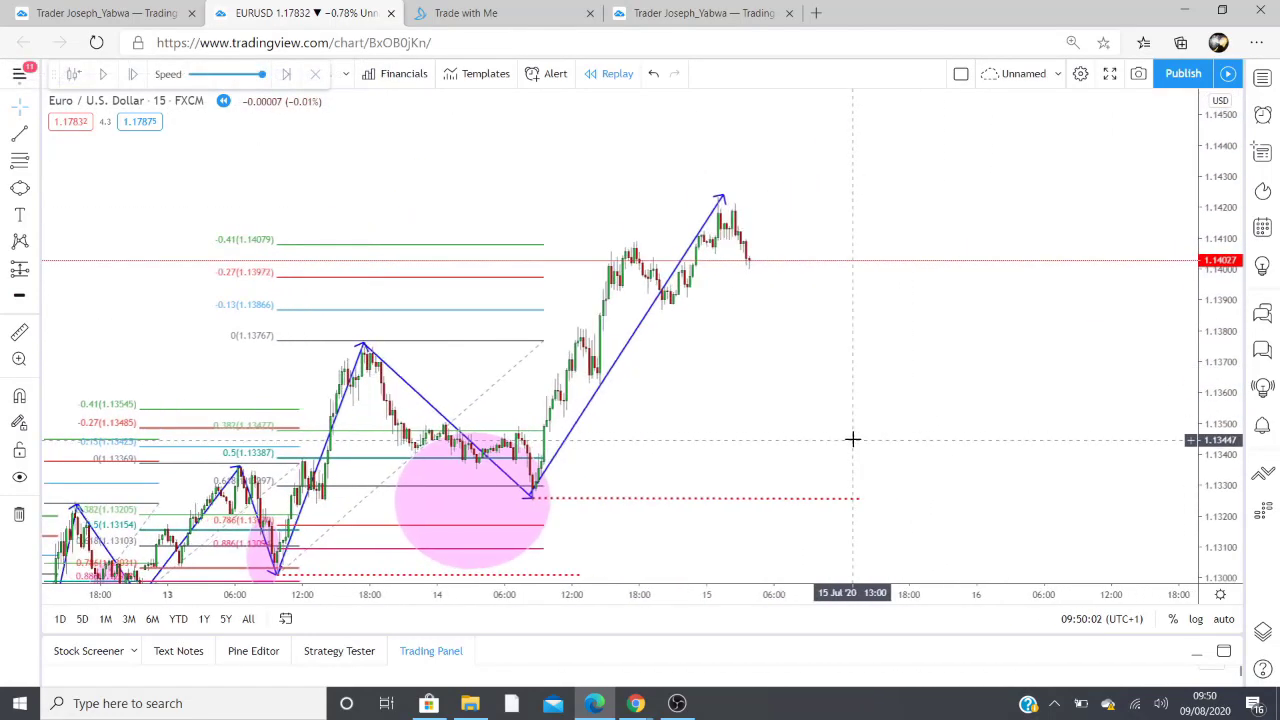
{"action": "left_click_drag", "start_coordinate": [562, 557], "coordinate": [574, 500]}
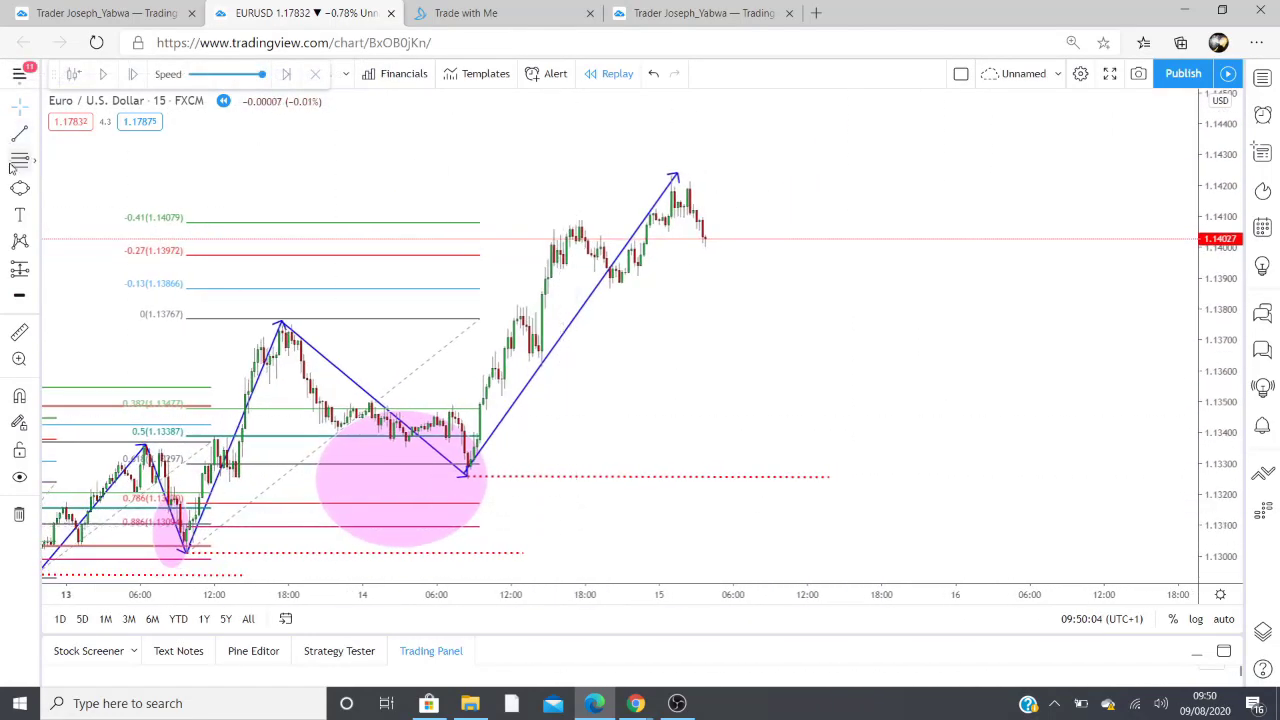
{"action": "left_click", "coordinate": [103, 78]}
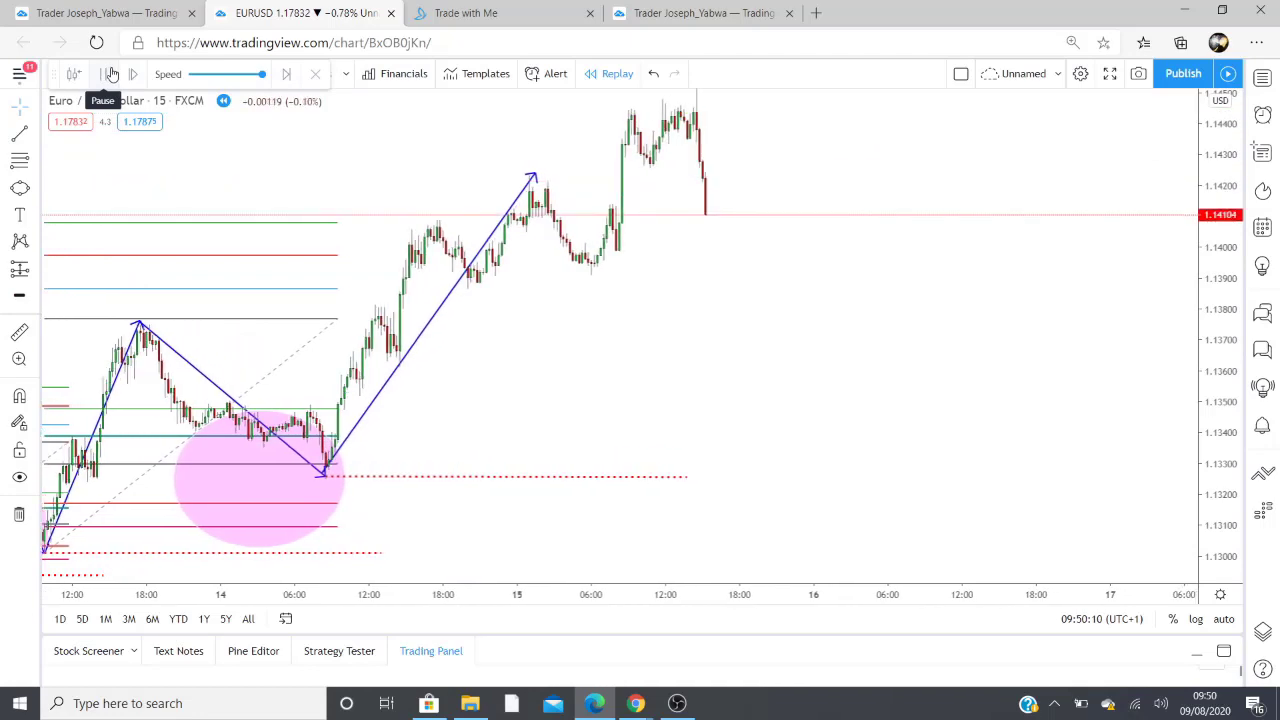
{"action": "left_click", "coordinate": [110, 74]}
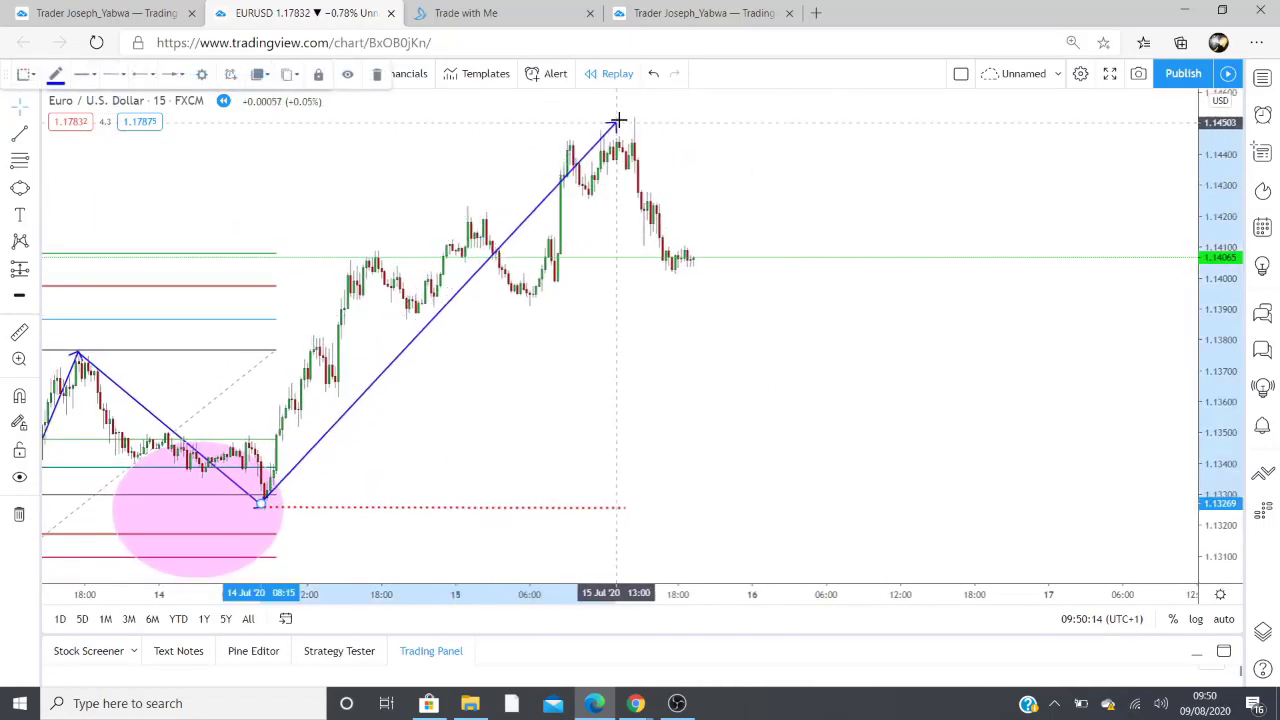
{"action": "left_click", "coordinate": [628, 117]}
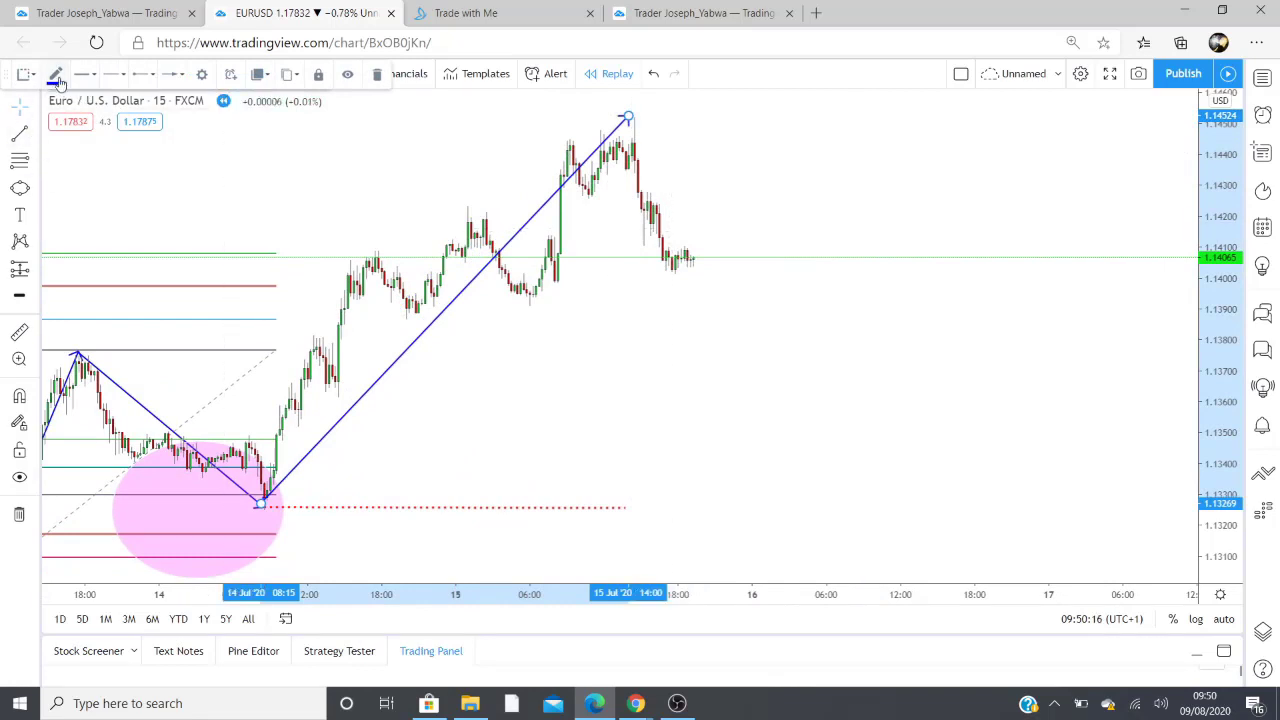
- Play the bar replay forward and pause it at about 12:00 on 16 July
{"action": "left_click", "coordinate": [204, 121]}
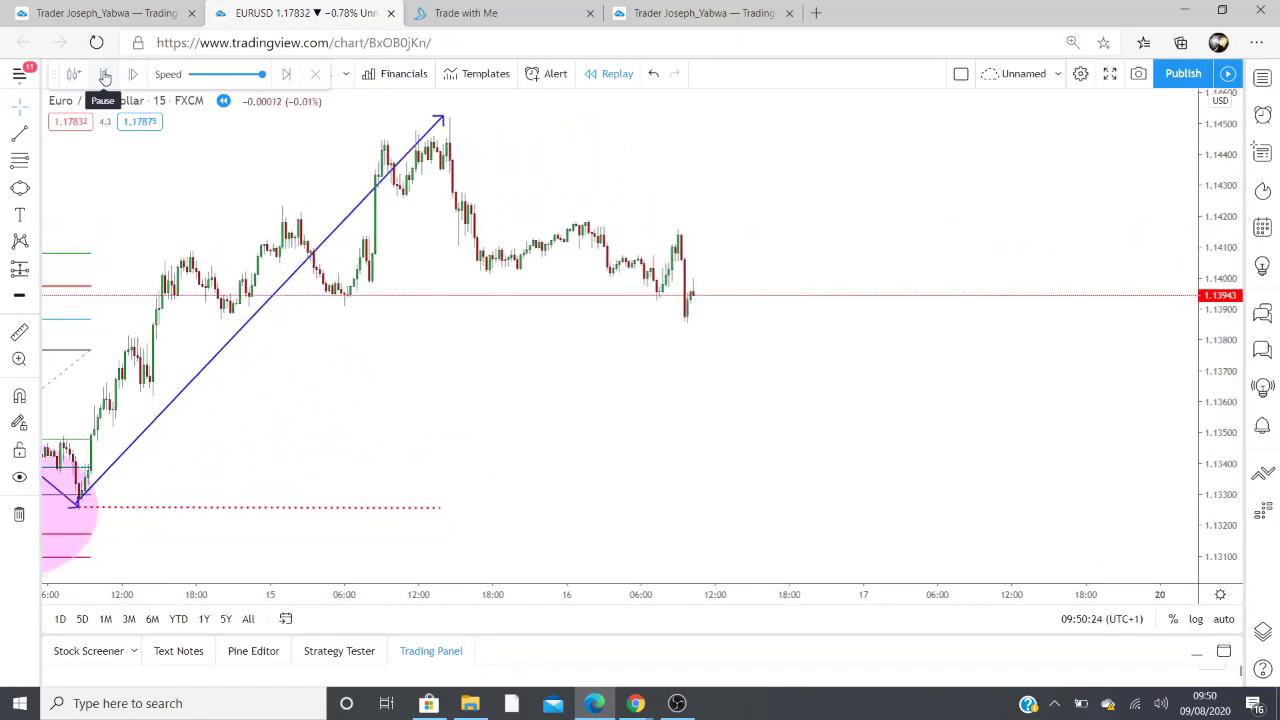
{"action": "left_click", "coordinate": [106, 76]}
{"action": "scroll", "coordinate": [546, 414], "scroll_direction": "left", "scroll_amount": 5}
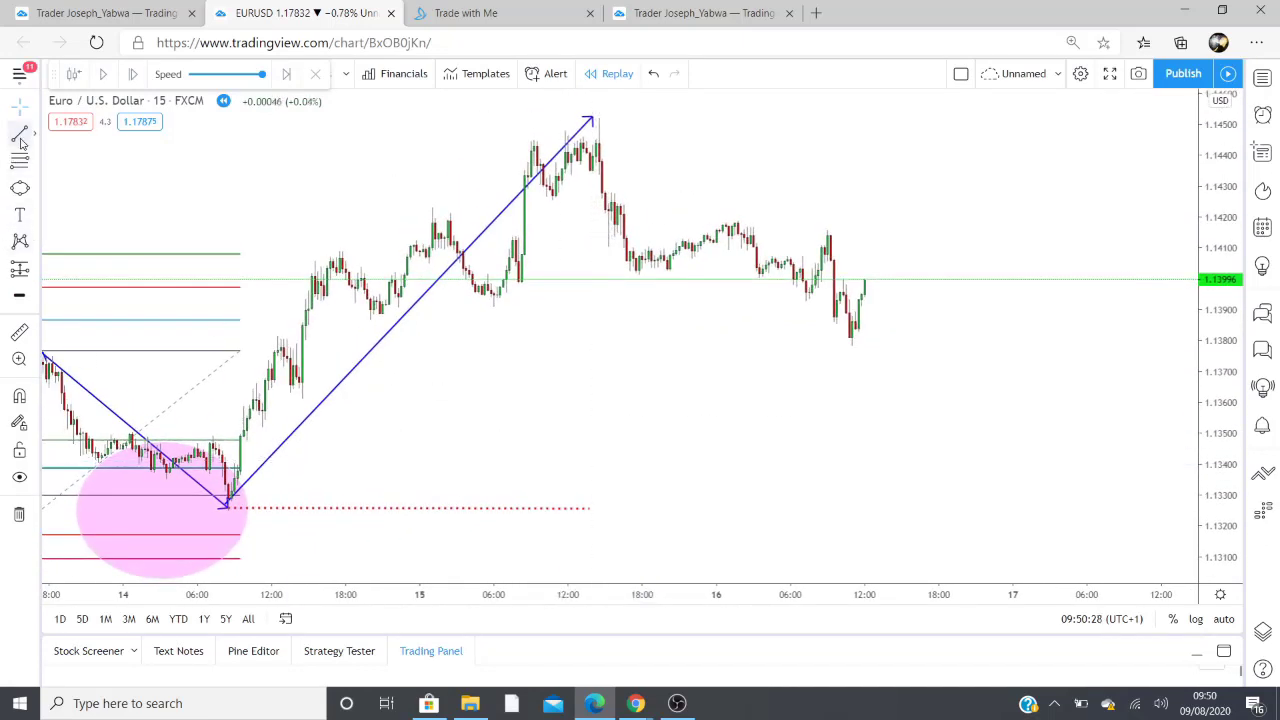
- Extend the latest dotted red line to about 23:30 on 16 July, and add a Fibonacci retracement from its low up to about 1.1452
{"action": "left_click", "coordinate": [437, 437]}
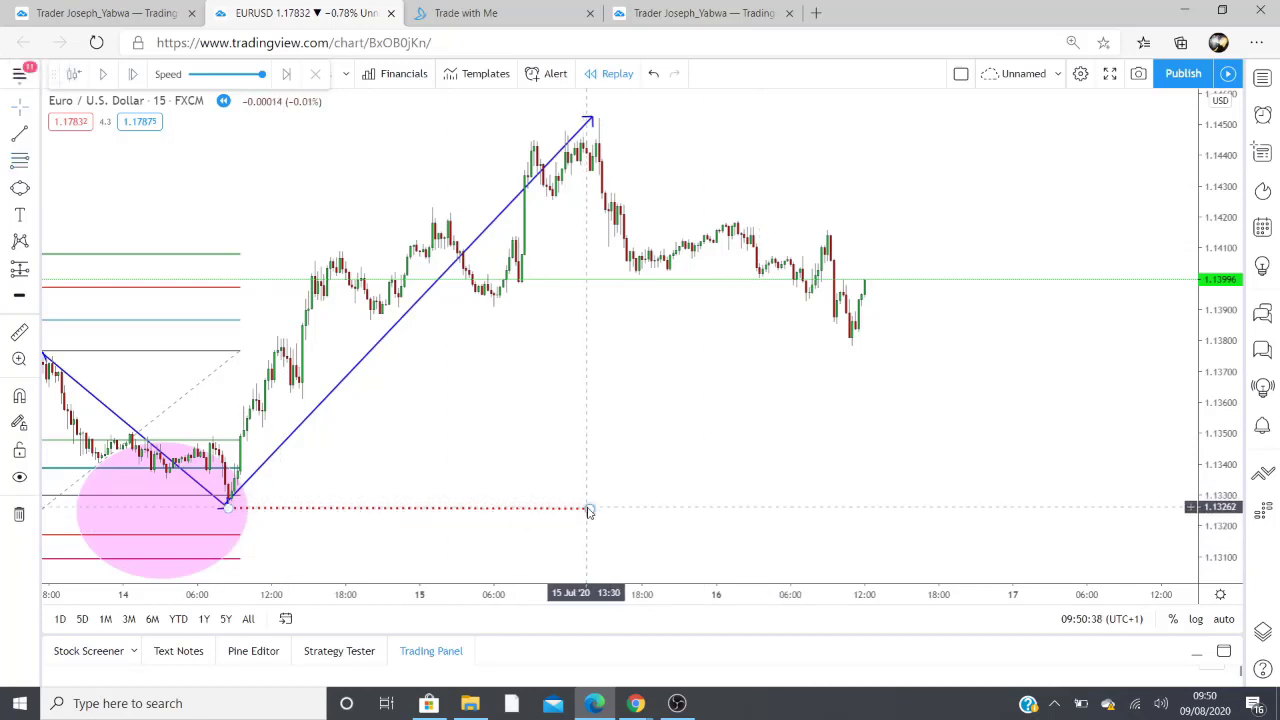
{"action": "left_click_drag", "start_coordinate": [589, 510], "coordinate": [1004, 508]}
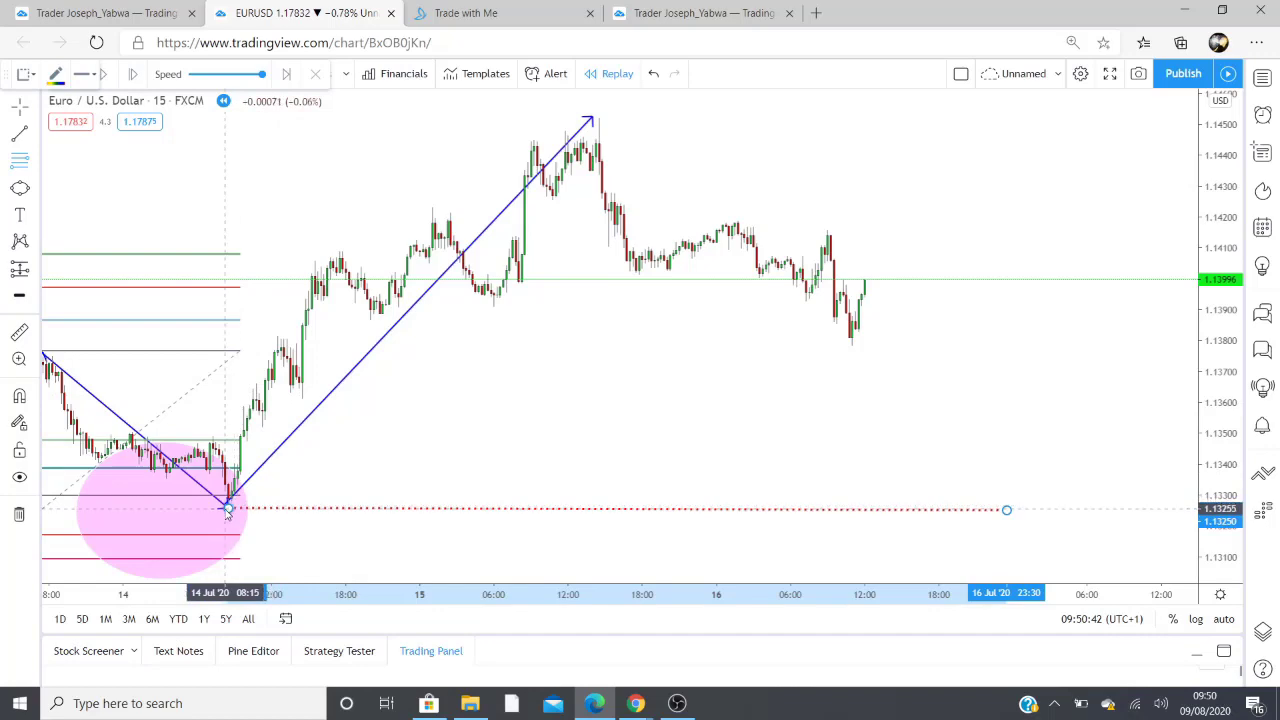
{"action": "left_click", "coordinate": [228, 510]}
{"action": "left_click", "coordinate": [987, 117]}
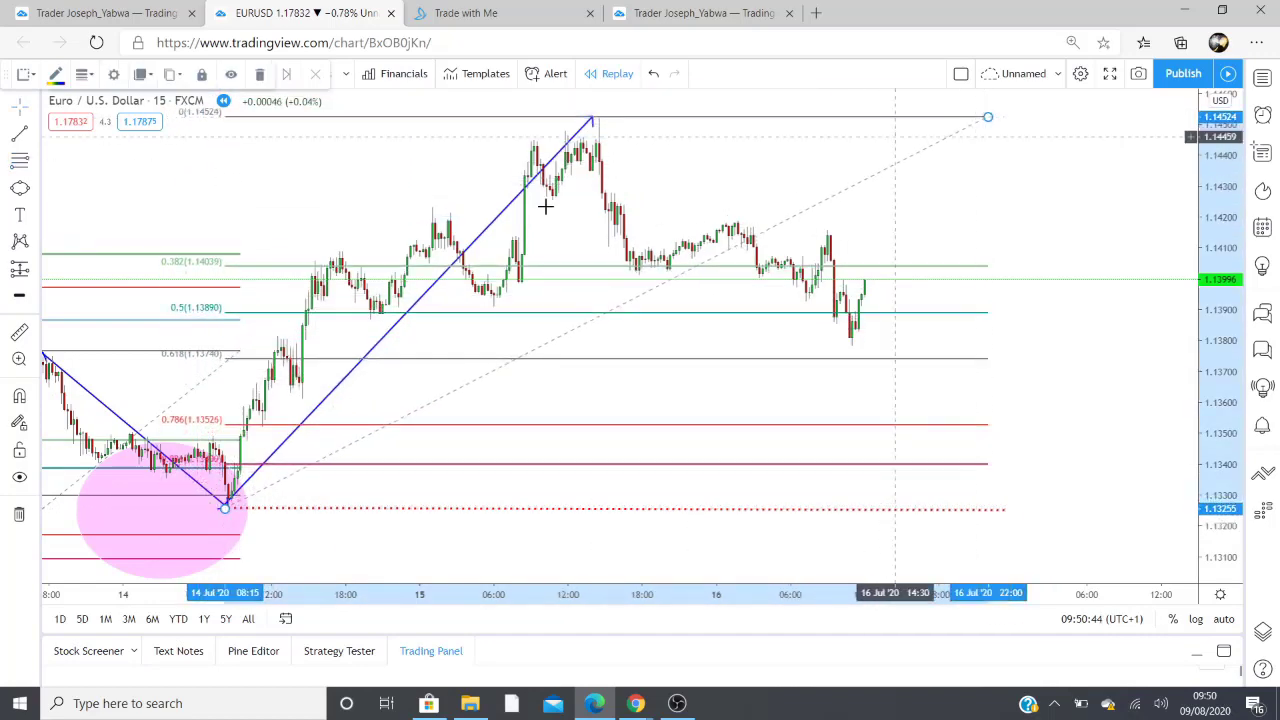
- Draw a pink ellipse over the latest pullback zone, from about 1.1404 down to about 1.1327, centred near the start of 16 July
{"action": "left_click", "coordinate": [19, 188]}
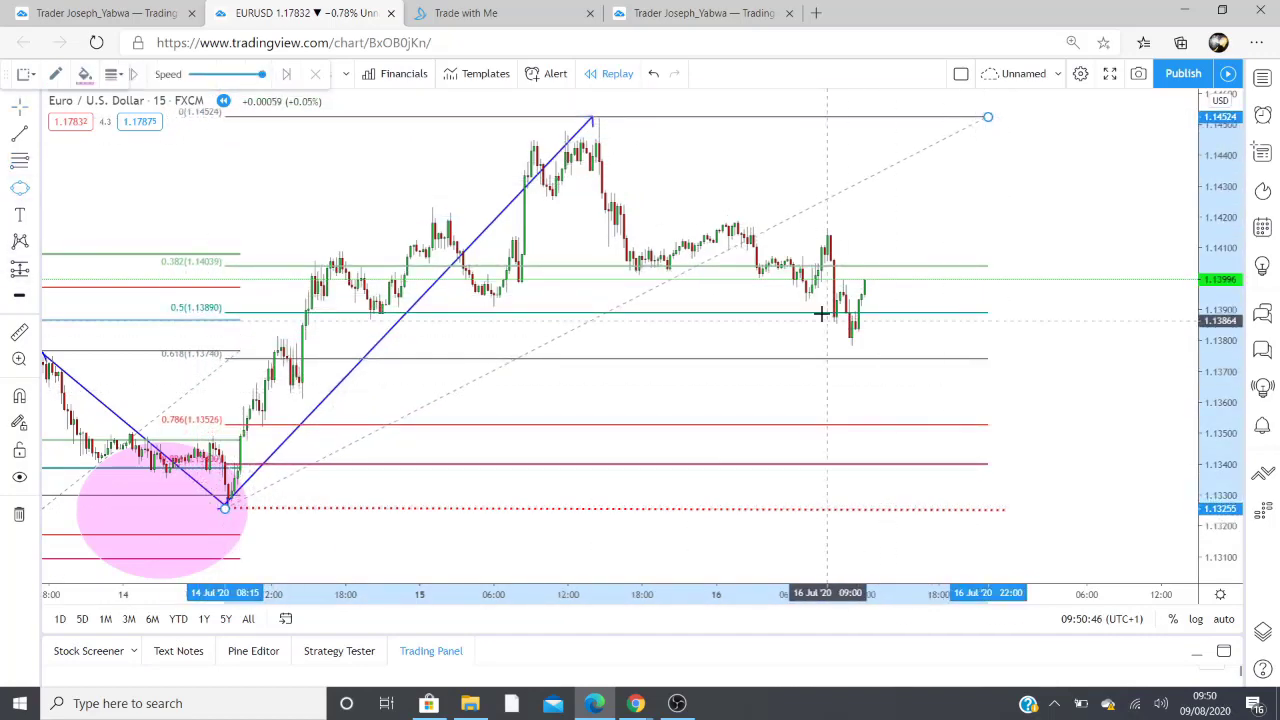
{"action": "left_click", "coordinate": [734, 265]}
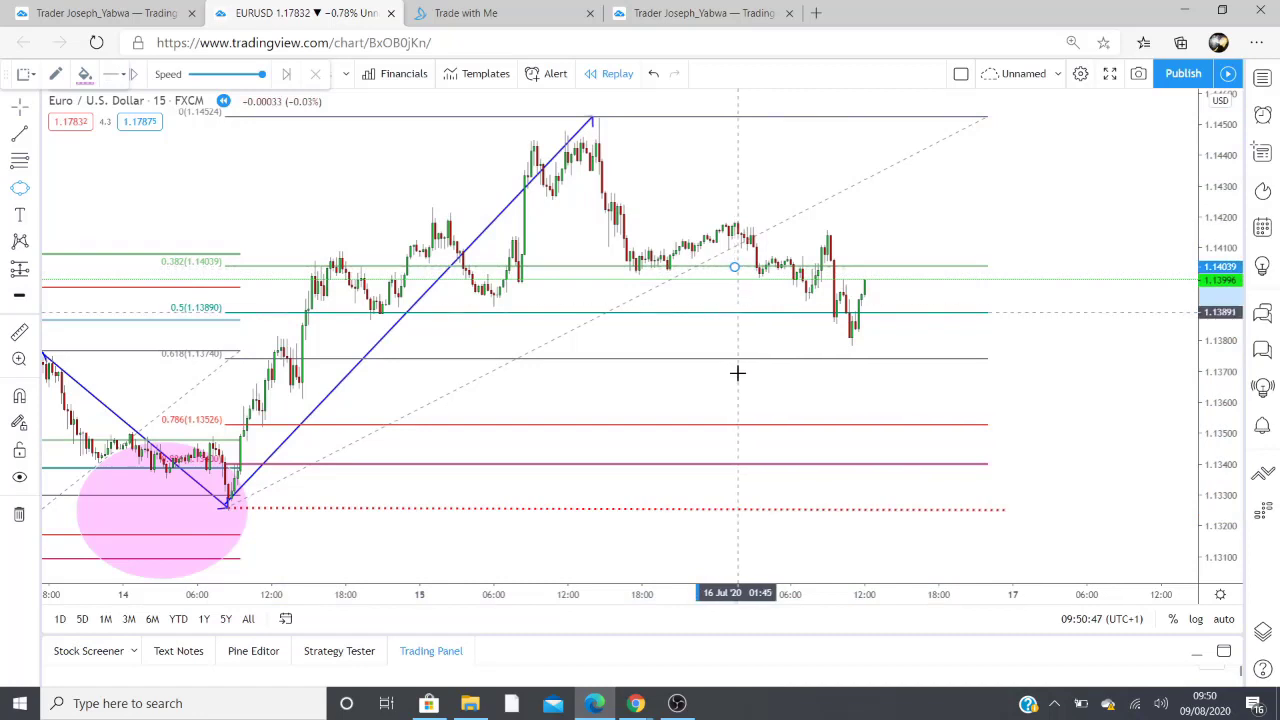
{"action": "left_click", "coordinate": [750, 503]}
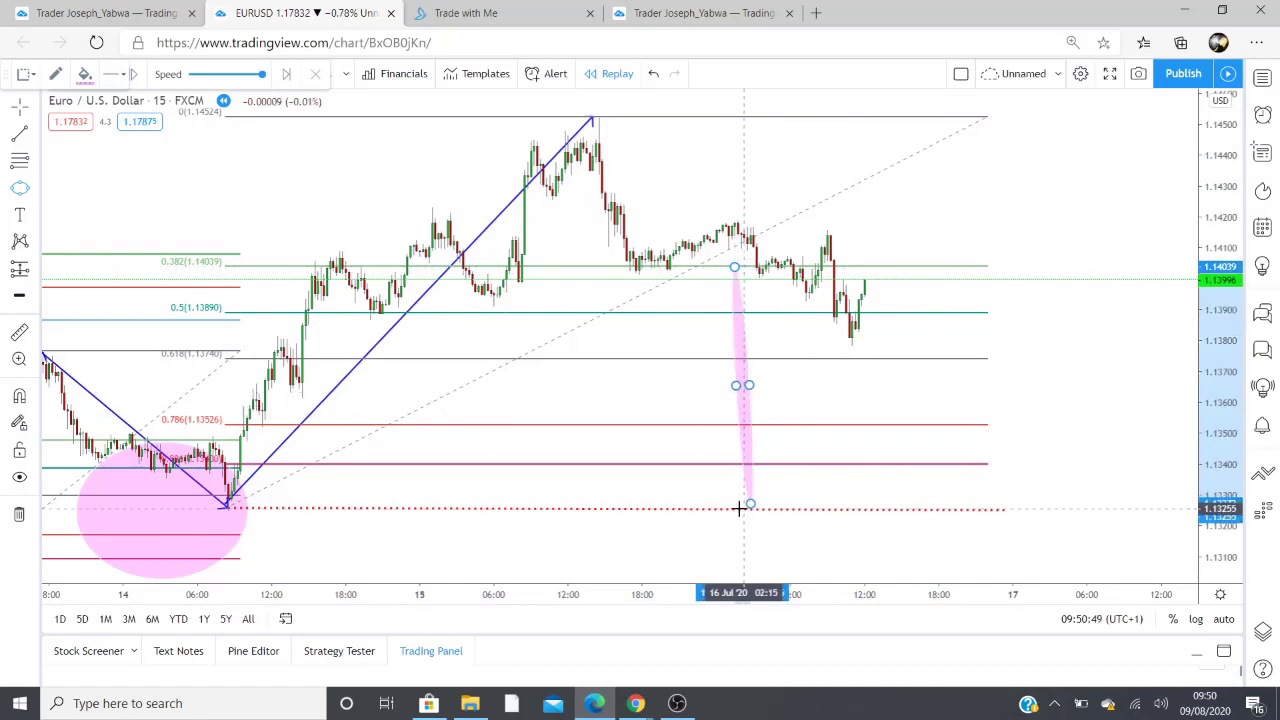
{"action": "left_click", "coordinate": [581, 482]}
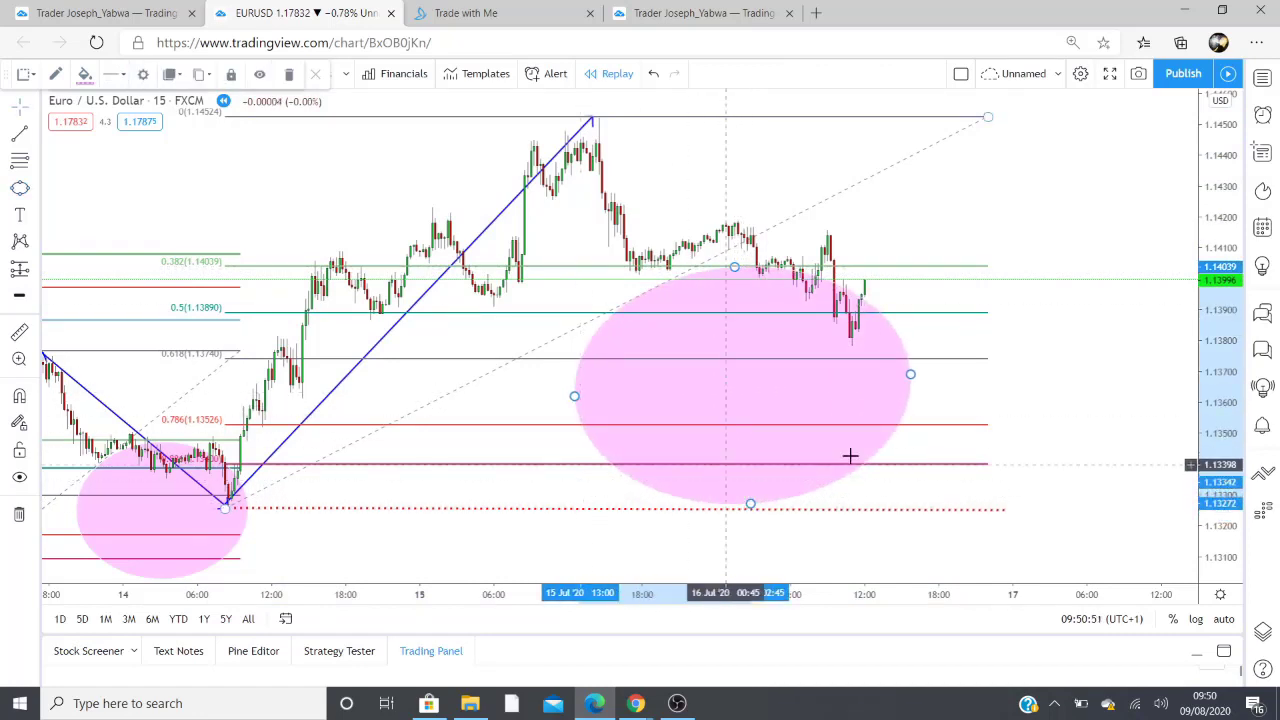
- Draw a falling arrow from the 15 July high at about 1.1452 to the 16 July low at about 1.1379
{"action": "left_click", "coordinate": [37, 135]}
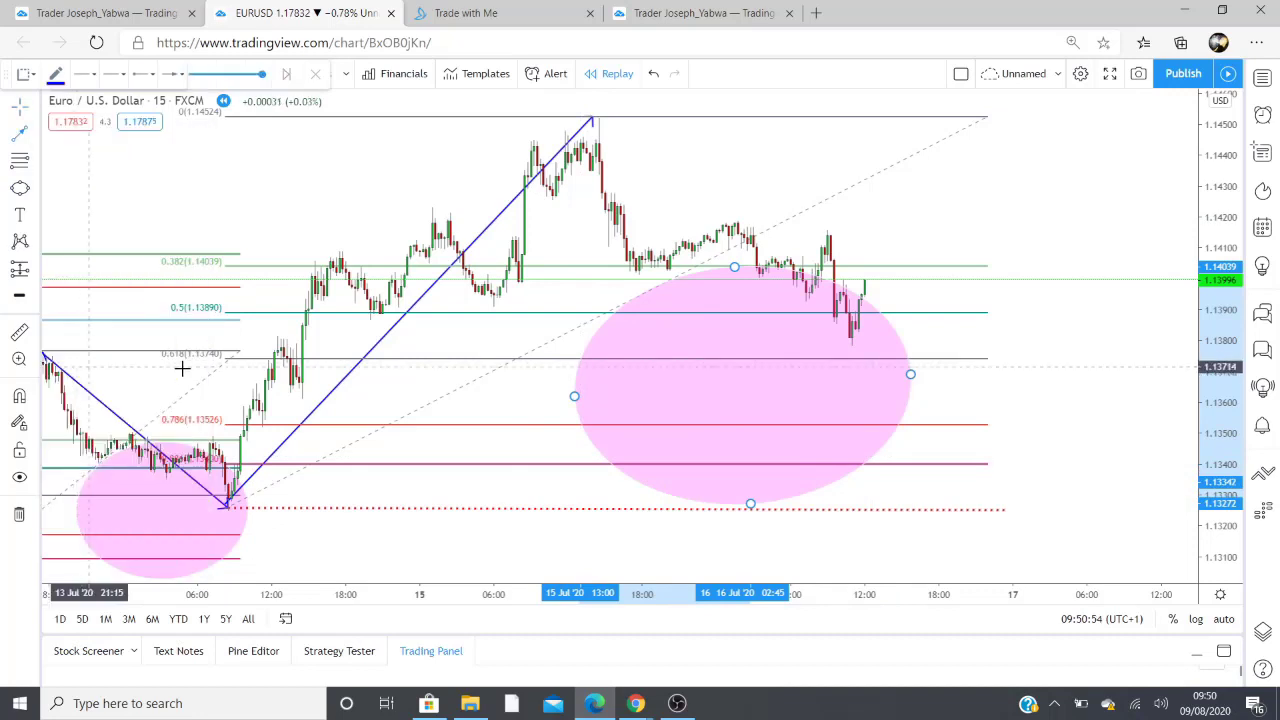
{"action": "left_click", "coordinate": [90, 134]}
{"action": "left_click", "coordinate": [596, 122]}
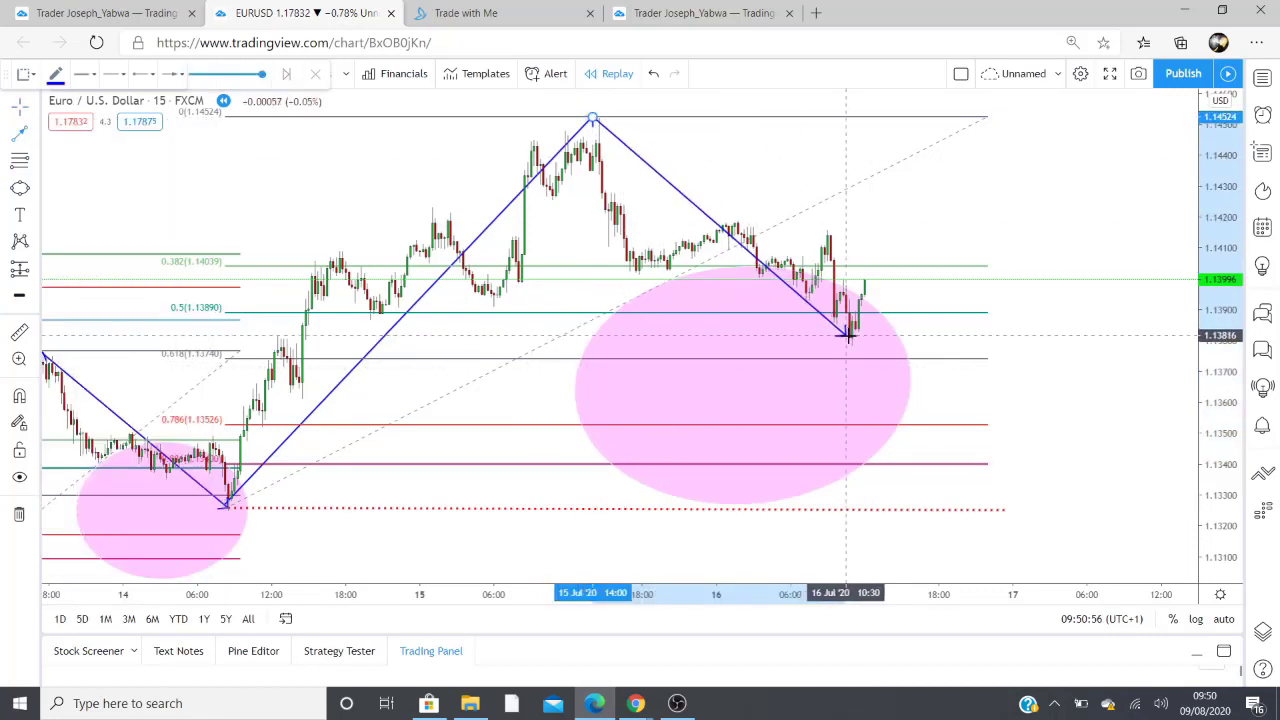
{"action": "left_click", "coordinate": [850, 341]}
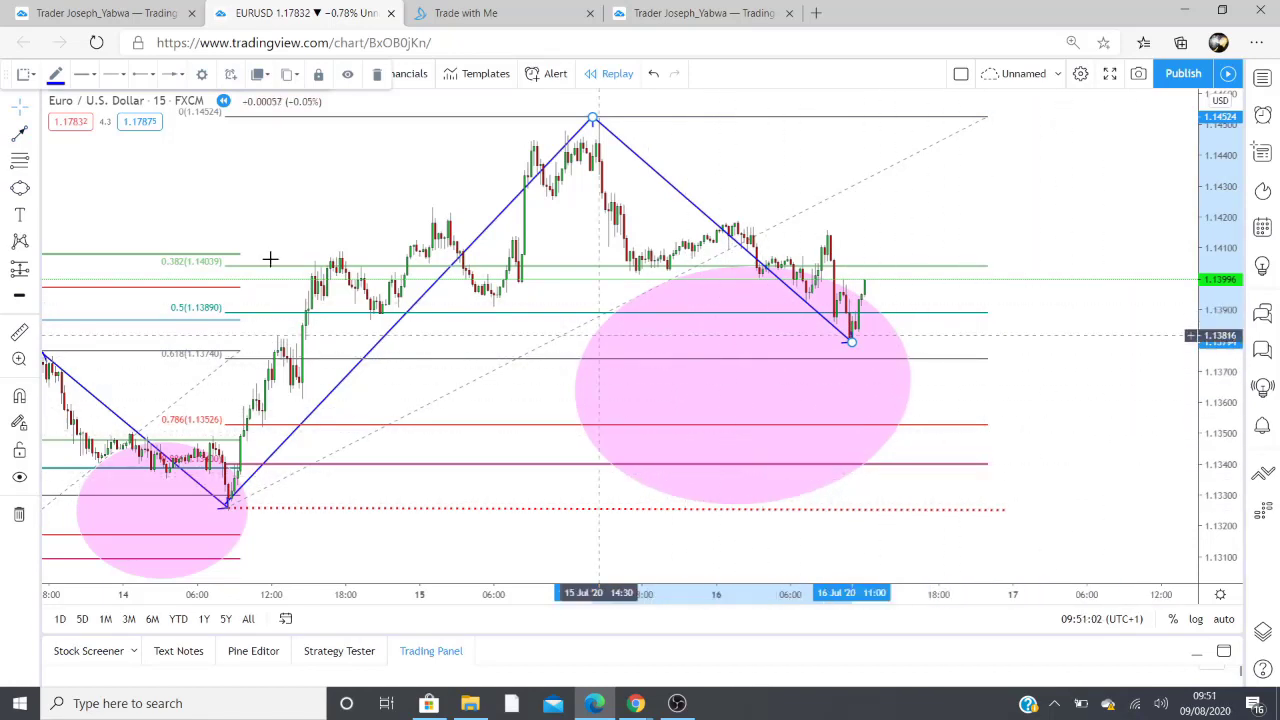
- Draw a rectangle around the consolidation from 14:15 on 14 July to 08:15 on 15 July, between about 1.1425 and 1.1386
{"action": "left_click", "coordinate": [35, 187]}
{"action": "left_click", "coordinate": [75, 216]}
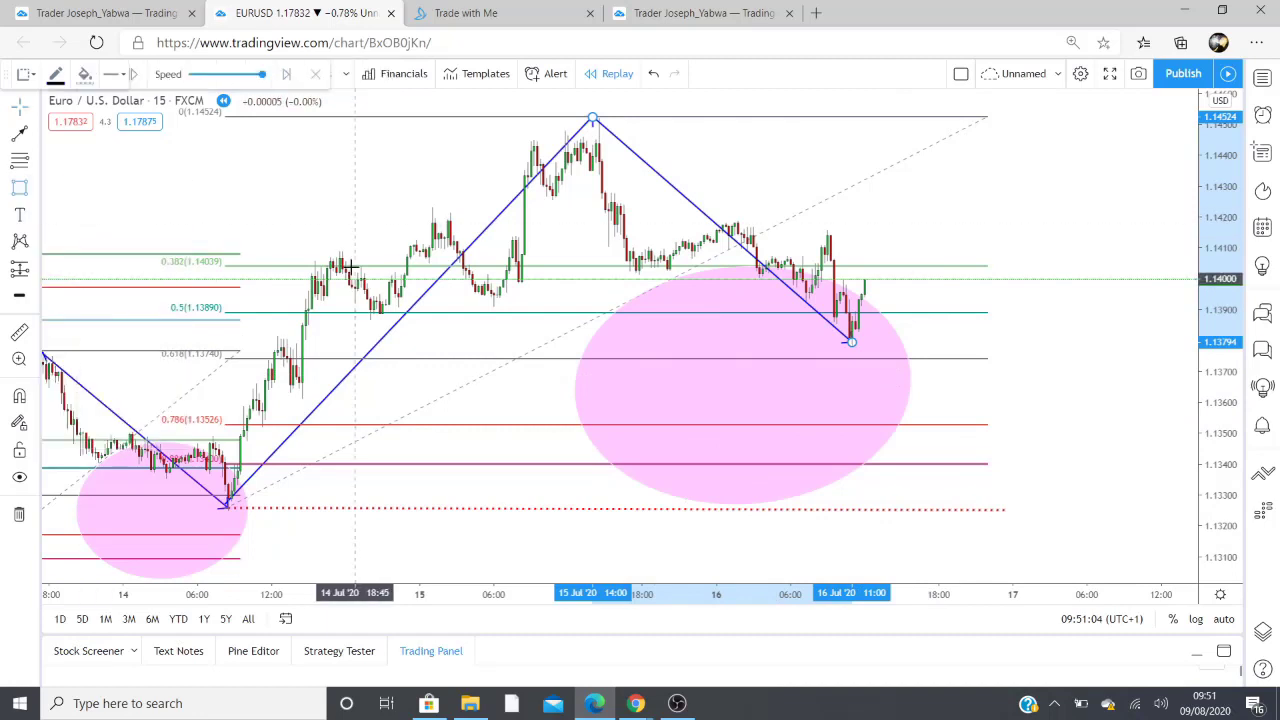
{"action": "left_click", "coordinate": [300, 203]}
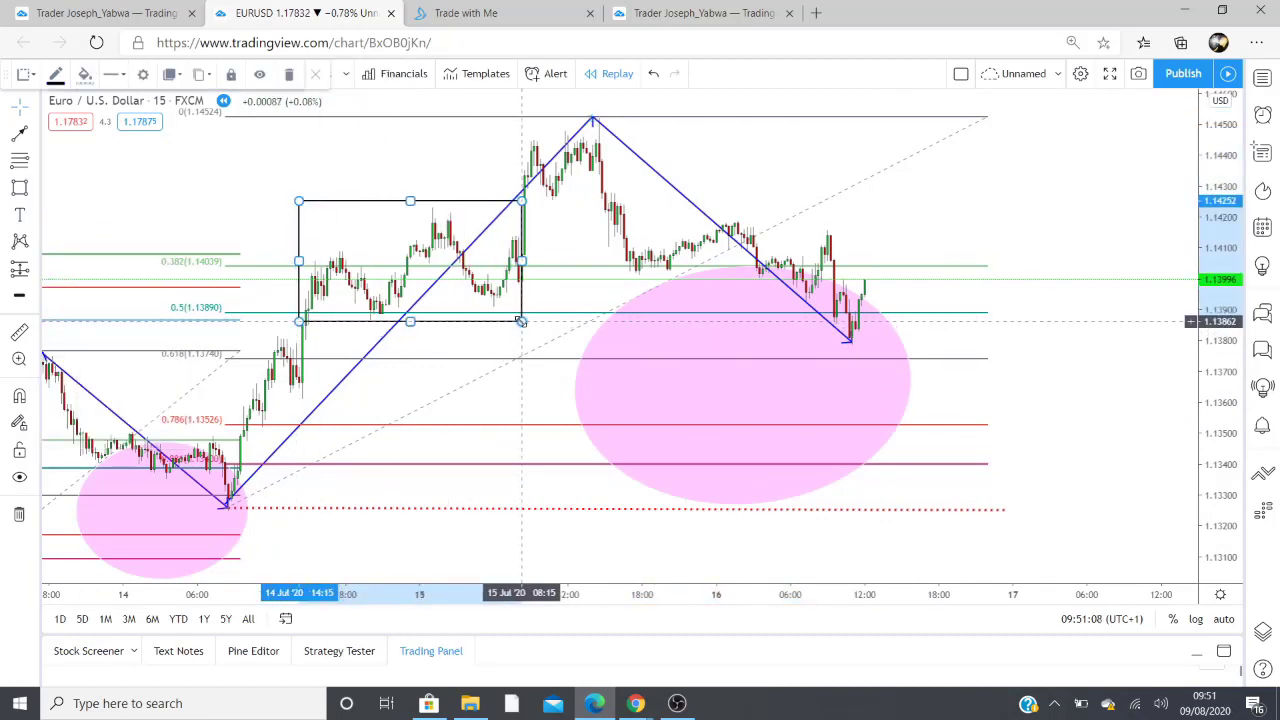
{"action": "left_click", "coordinate": [521, 321]}
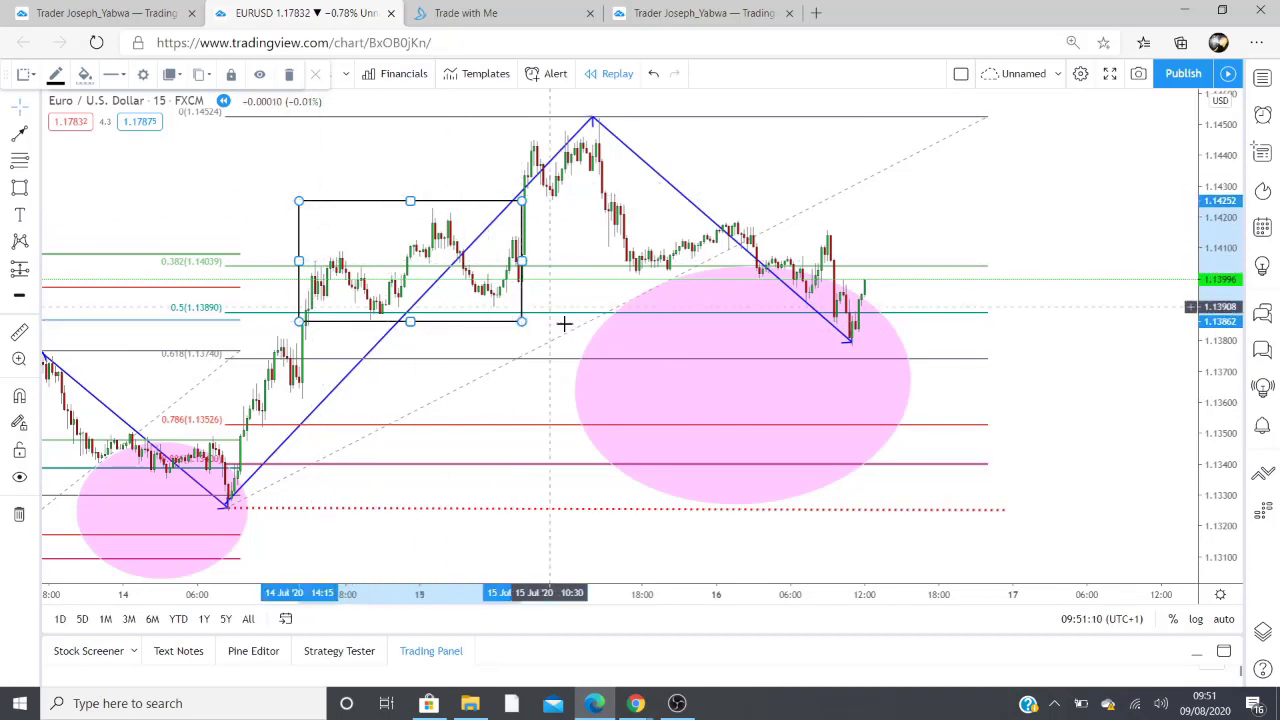
- Add a horizontal ray at about 1.1389, starting from the 14 July low inside the rectangle
{"action": "left_click", "coordinate": [41, 136]}
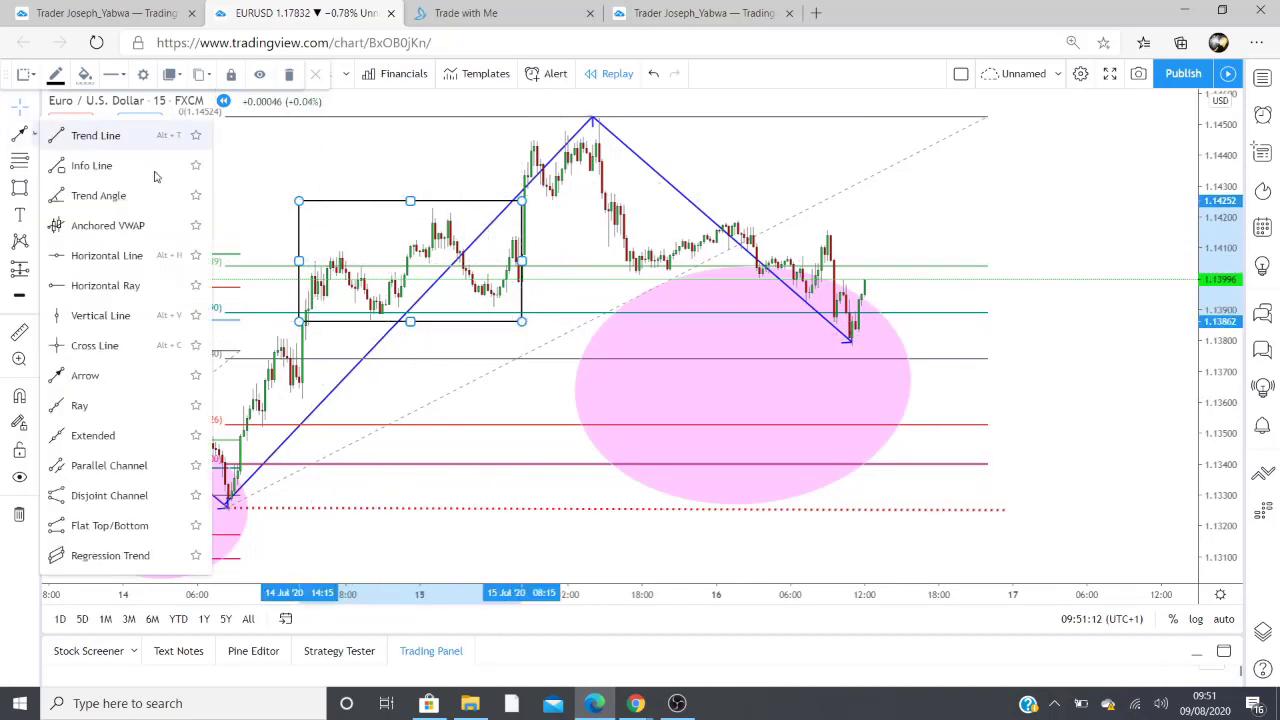
{"action": "left_click", "coordinate": [100, 283]}
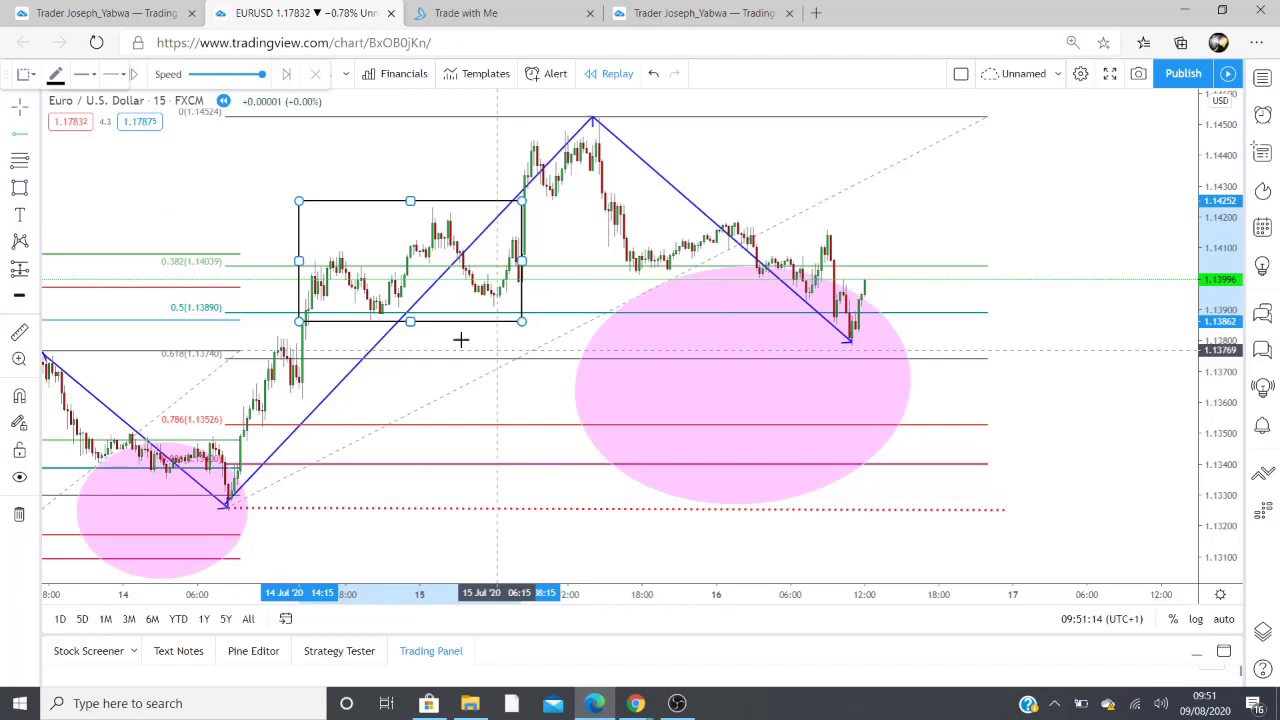
{"action": "left_click", "coordinate": [370, 313]}
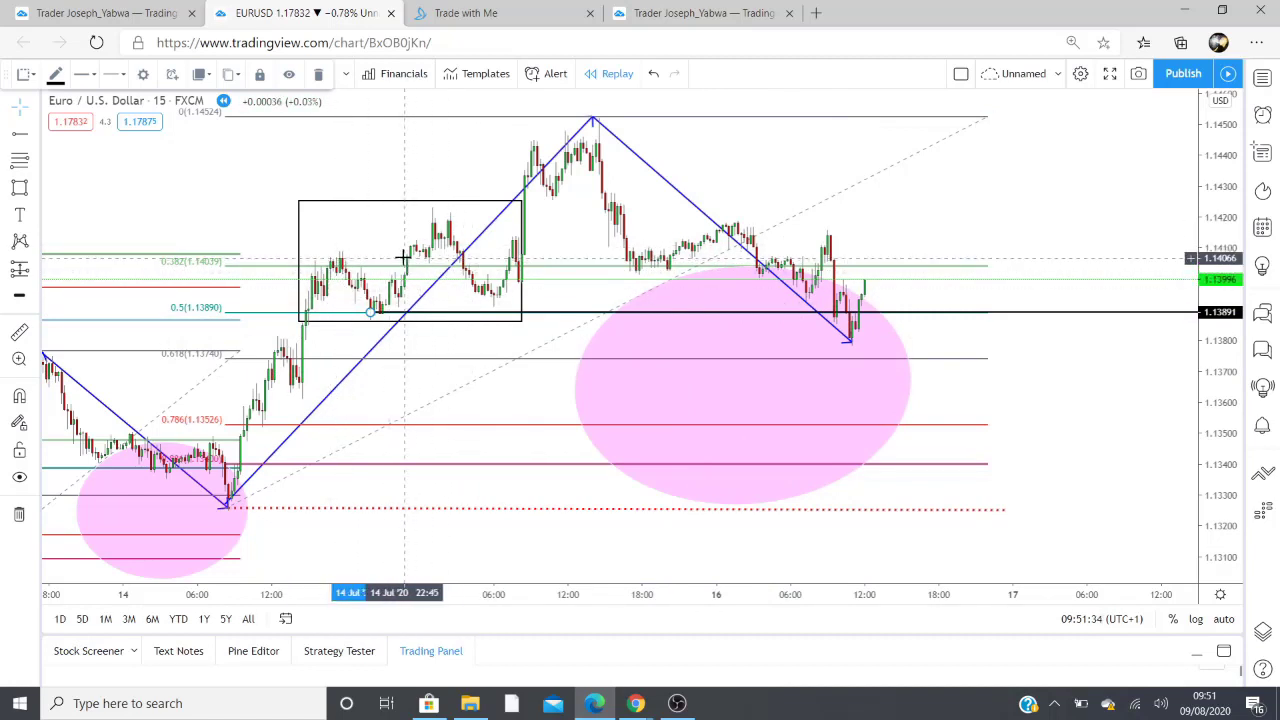
- Play the bar replay forward and pause it at about 04:15 on 22 July
{"action": "right_click", "coordinate": [110, 175]}
{"action": "key", "text": "Escape"}
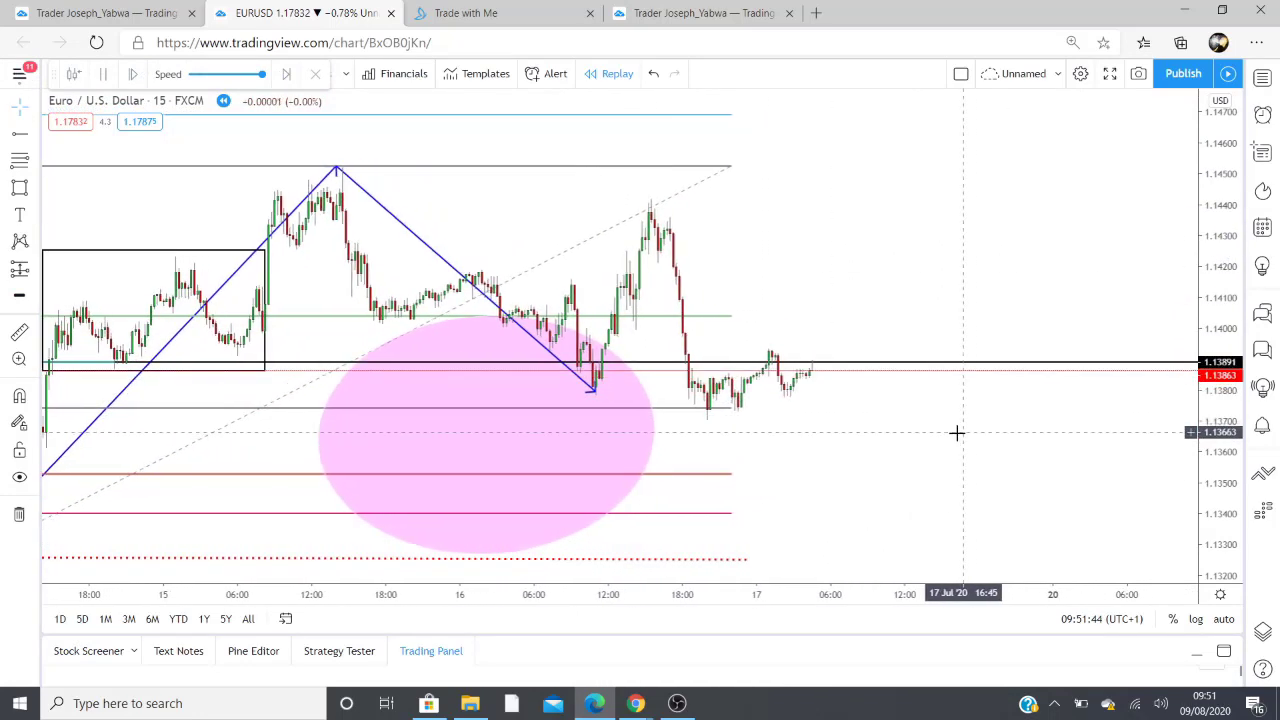
{"action": "scroll", "coordinate": [934, 477], "scroll_direction": "down", "scroll_amount": 3}
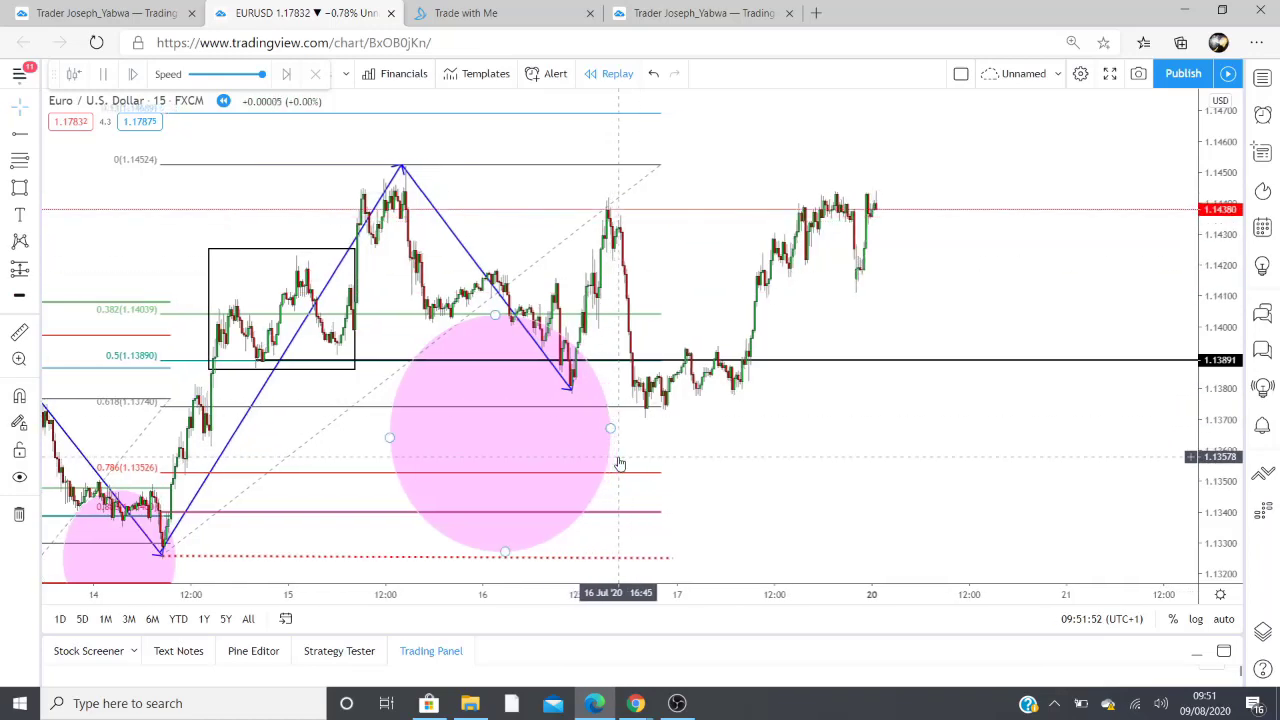
{"action": "scroll", "coordinate": [760, 465], "scroll_direction": "down", "scroll_amount": 1}
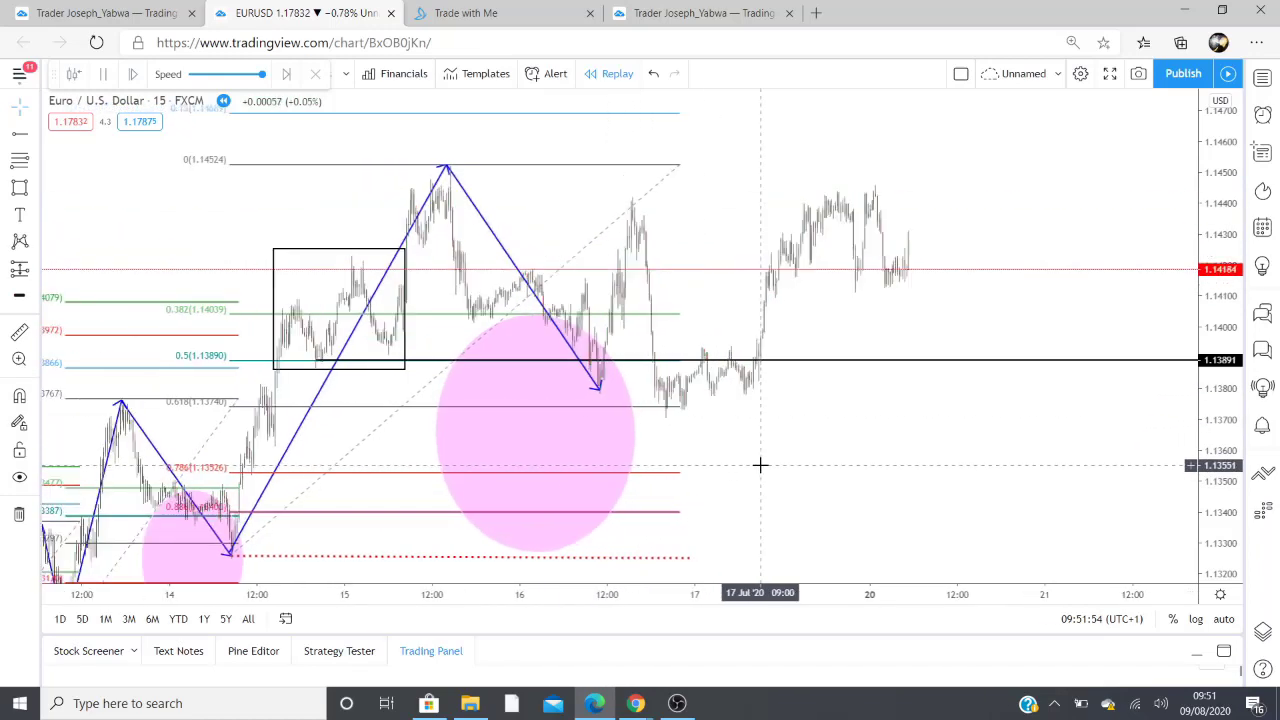
{"action": "scroll", "coordinate": [760, 460], "scroll_direction": "up", "scroll_amount": 1}
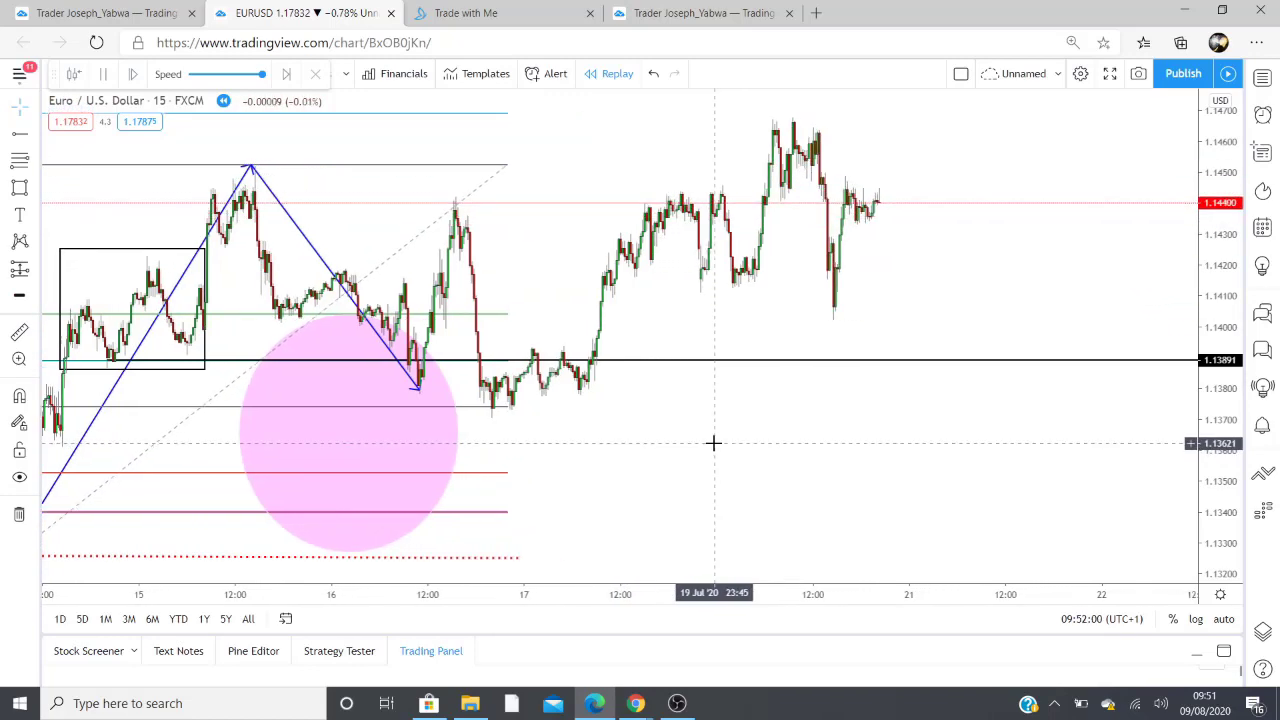
{"action": "left_click_drag", "start_coordinate": [711, 446], "coordinate": [711, 500]}
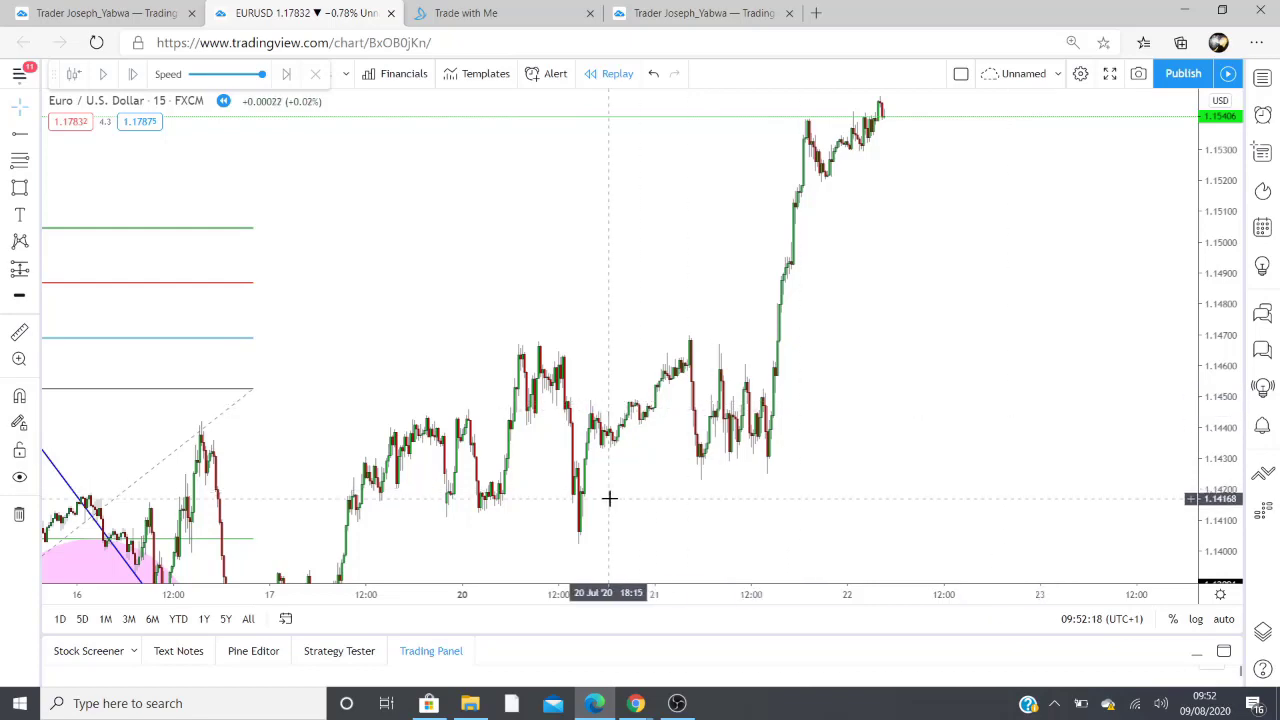
{"action": "left_click", "coordinate": [606, 459]}
{"action": "left_click_drag", "start_coordinate": [606, 459], "coordinate": [939, 422]}
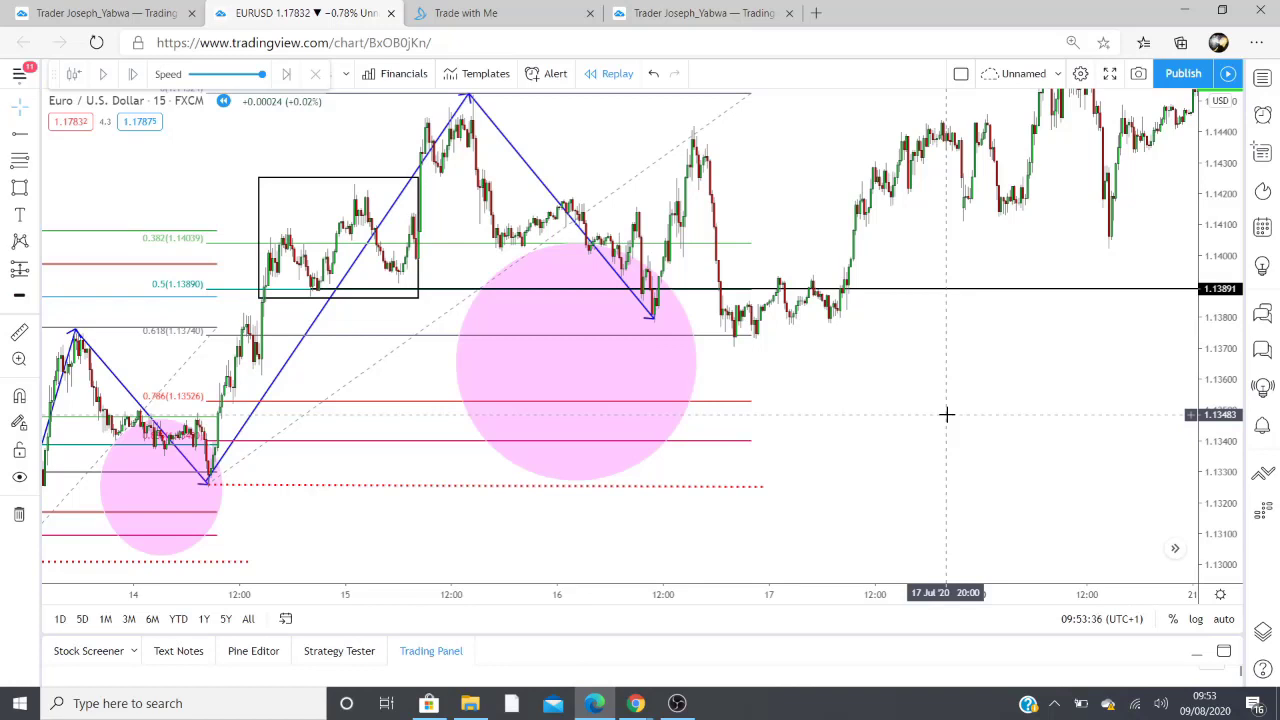
- Show the Trade with Me home page and the author's TradingView profile page
{"action": "left_click", "coordinate": [470, 14]}
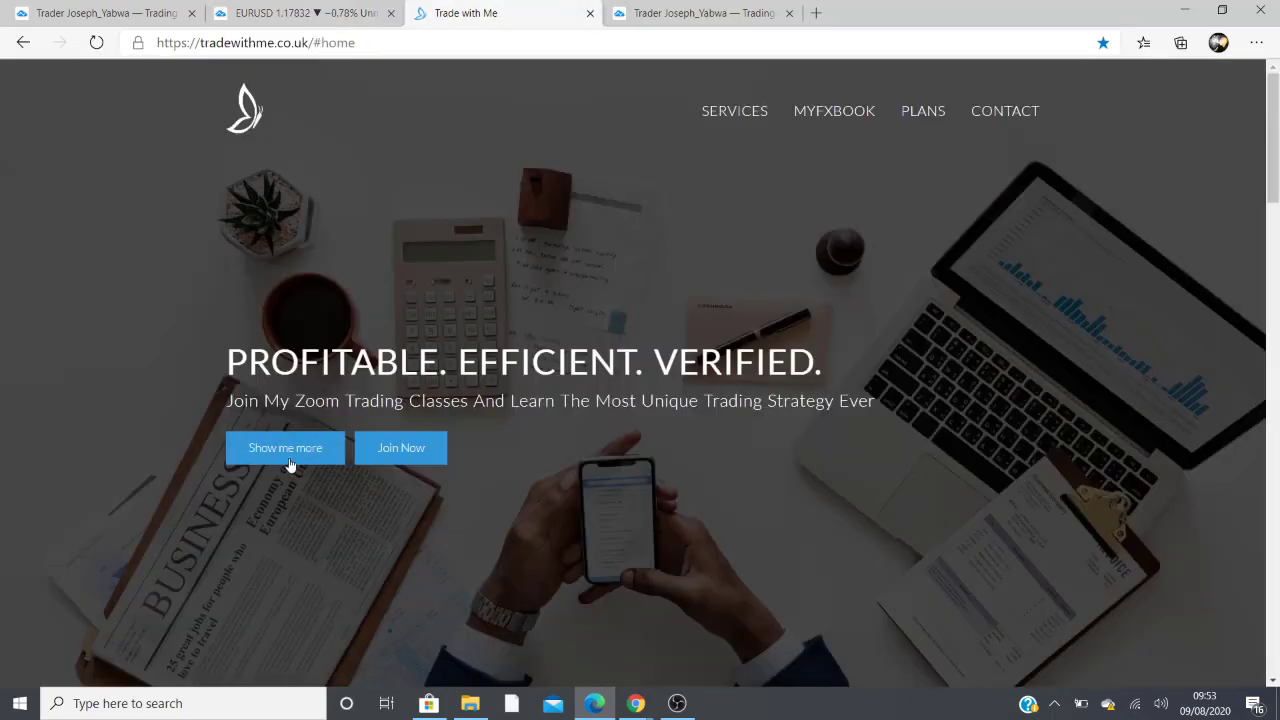
{"action": "left_click", "coordinate": [700, 13]}
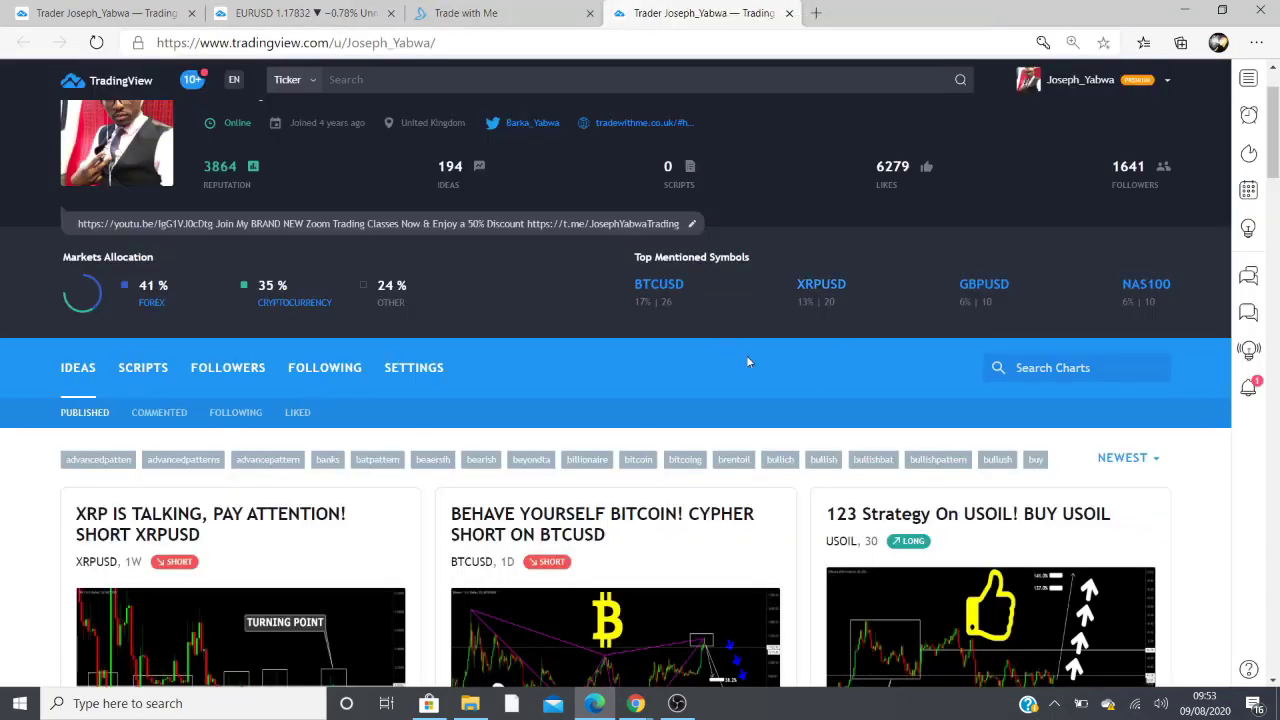
{"action": "scroll", "coordinate": [845, 359], "scroll_direction": "up", "scroll_amount": 1}
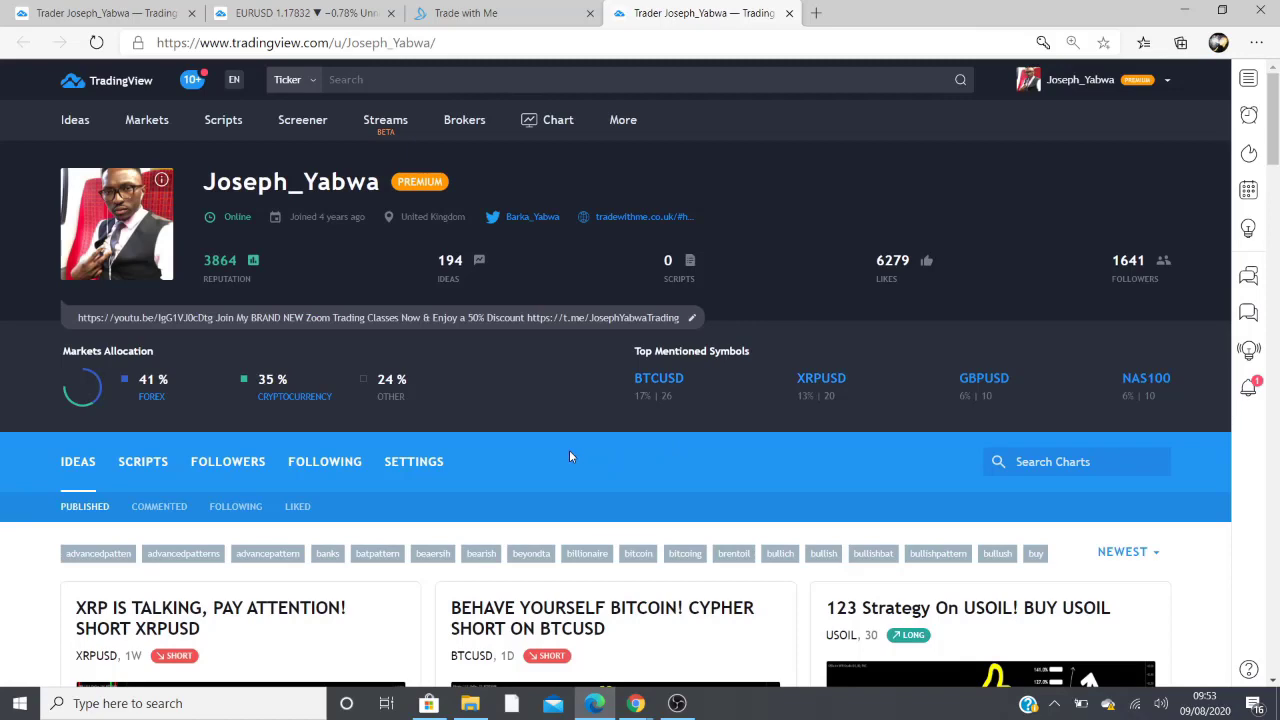
- Return to the EURUSD chart and move the end of the latest dotted red line to about 1.1327 at 00:00 on 17 July
{"action": "left_click", "coordinate": [300, 13]}
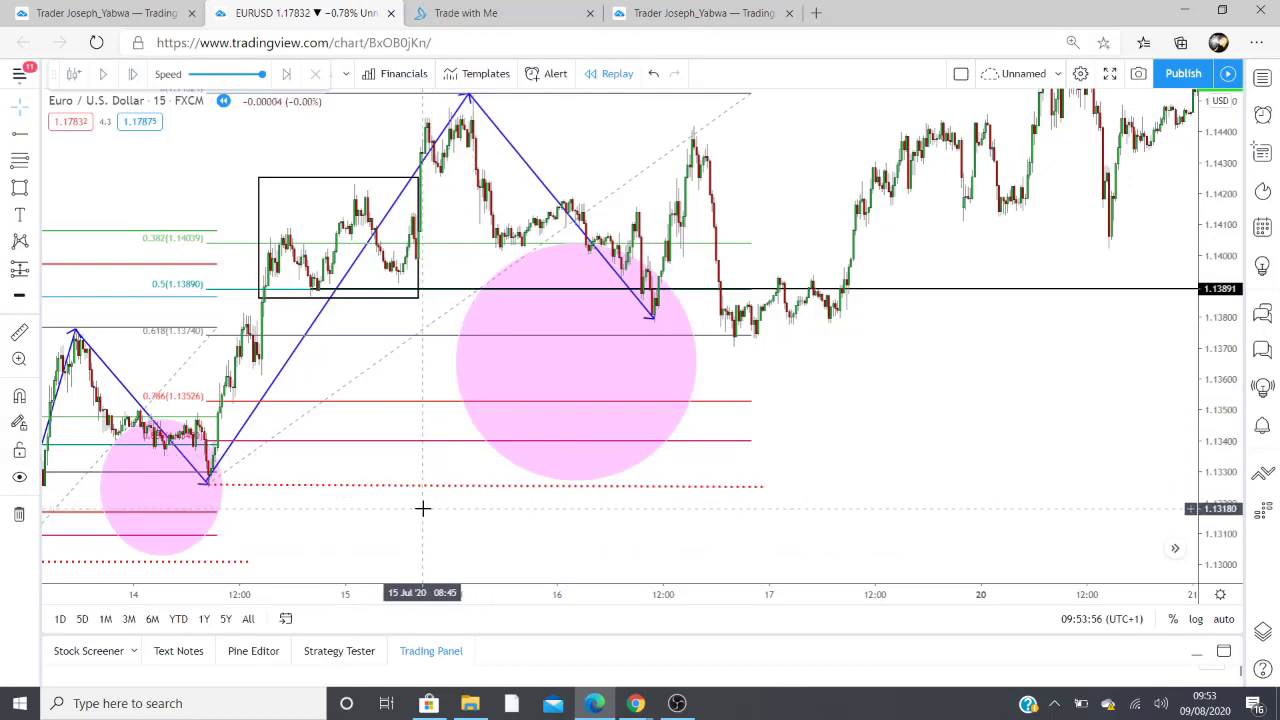
{"action": "left_click_drag", "start_coordinate": [426, 507], "coordinate": [433, 524]}
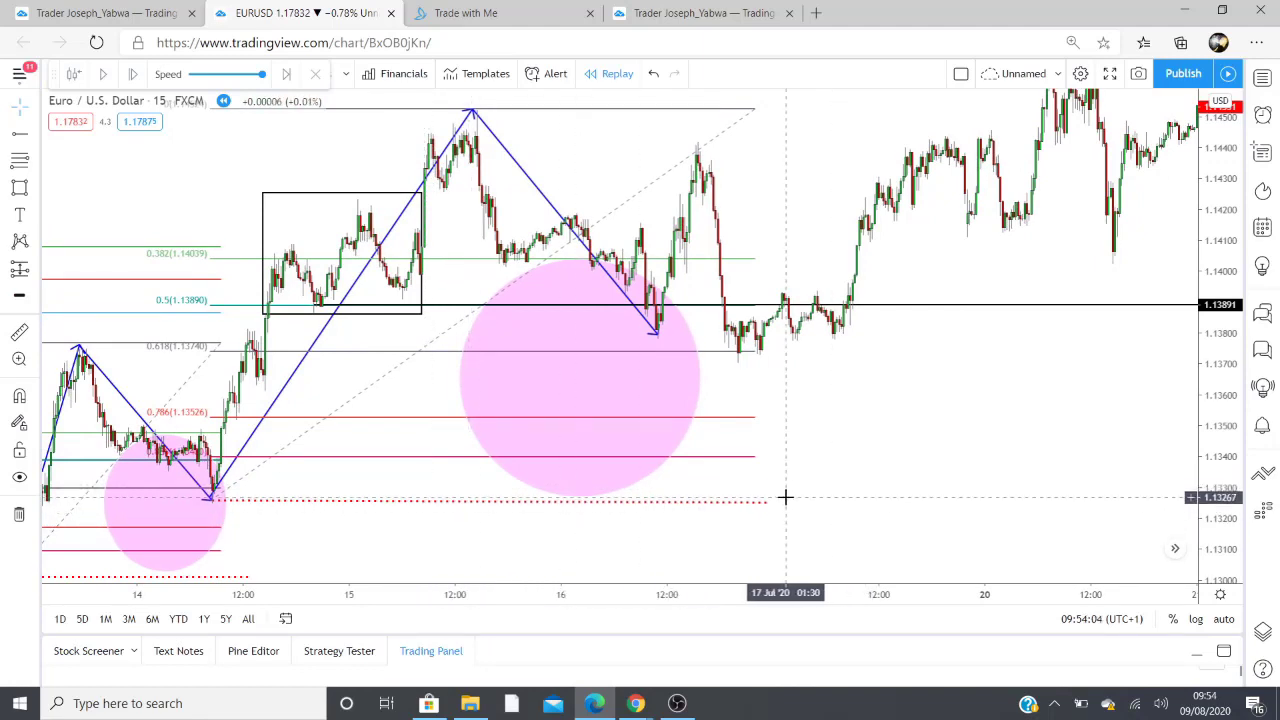
{"action": "left_click_drag", "start_coordinate": [769, 504], "coordinate": [773, 497]}
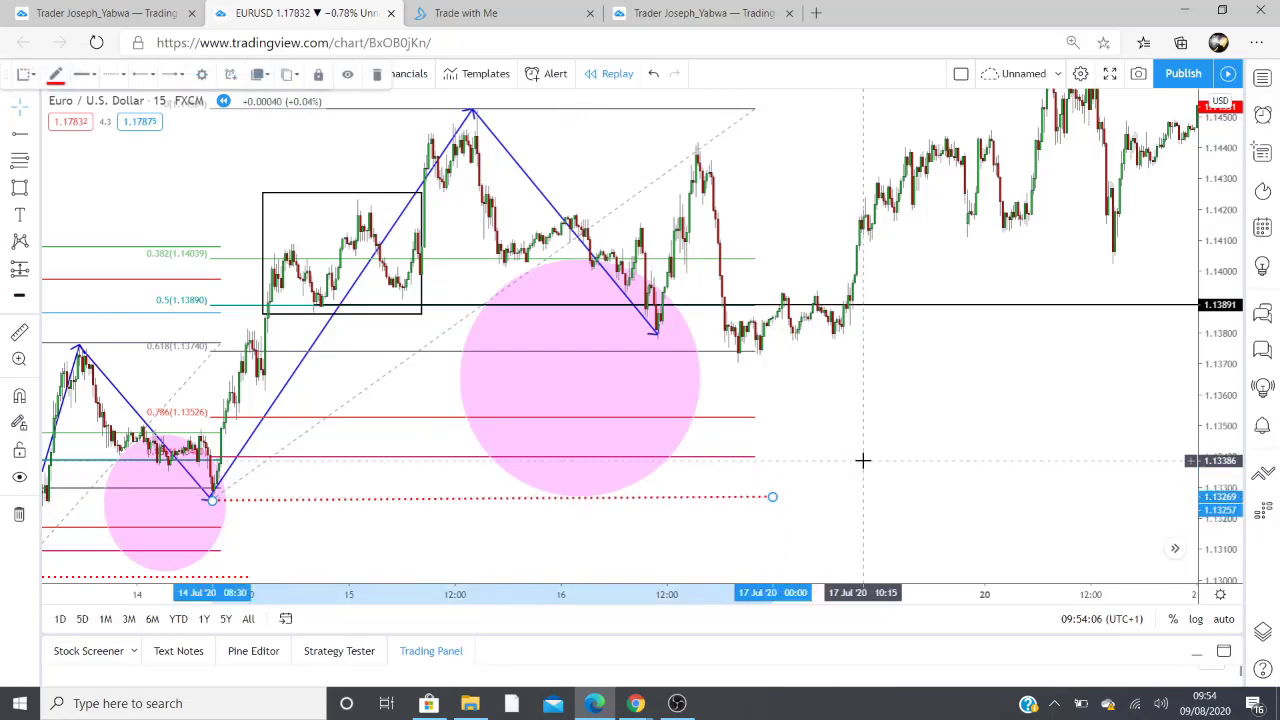